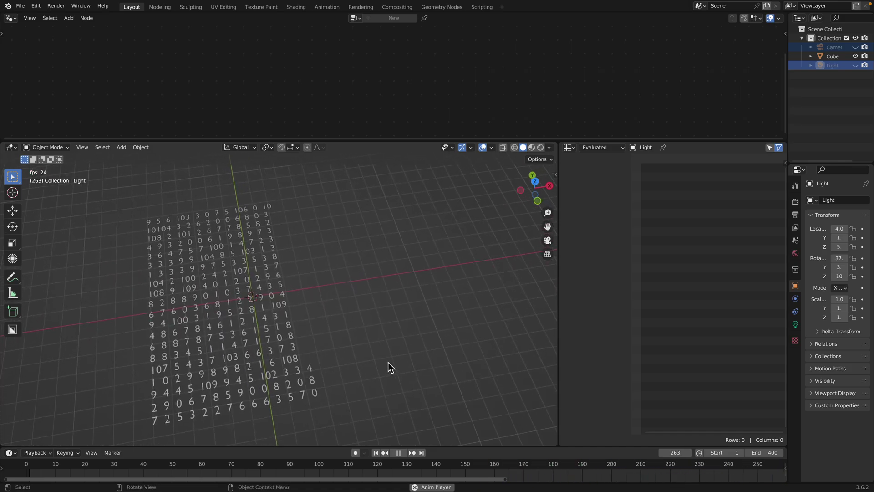
Stop the playback, select the number grid object and enlarge the node editor around its Random Values node tree
{"action": "key", "text": "space"}
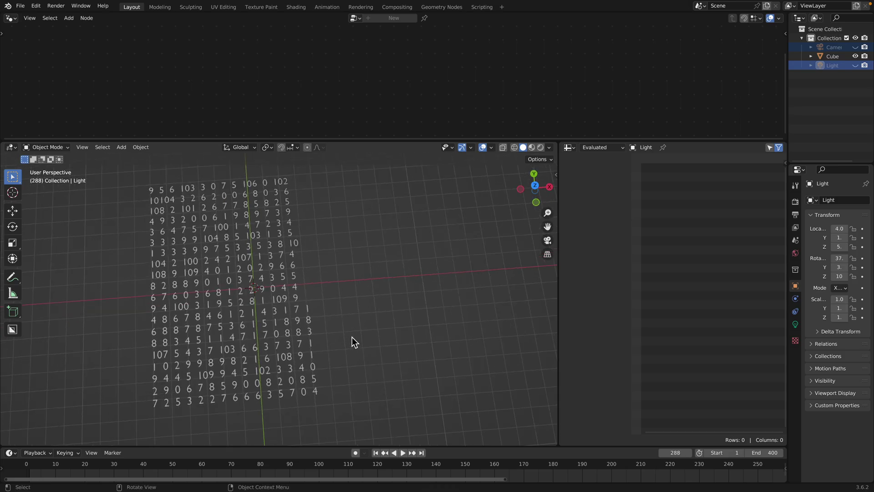
{"action": "left_click", "coordinate": [311, 314]}
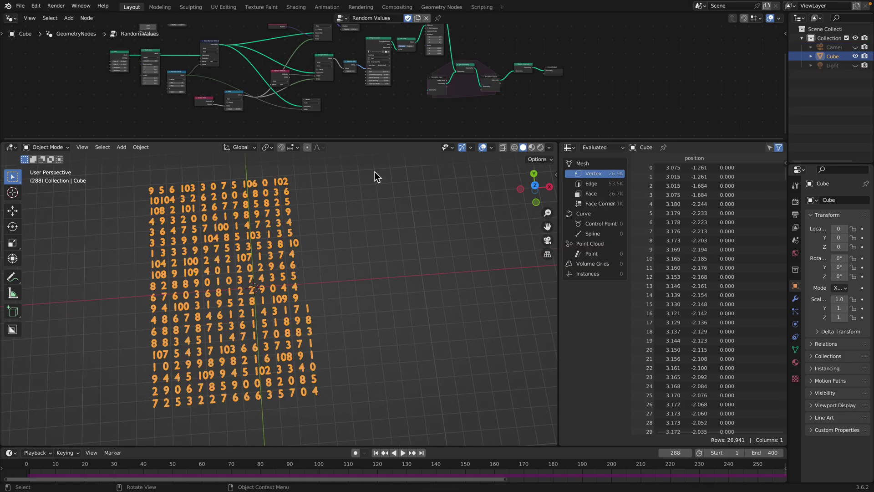
{"action": "left_click_drag", "start_coordinate": [385, 142], "coordinate": [346, 234]}
{"action": "scroll", "coordinate": [303, 203], "scroll_direction": "up", "scroll_amount": 5}
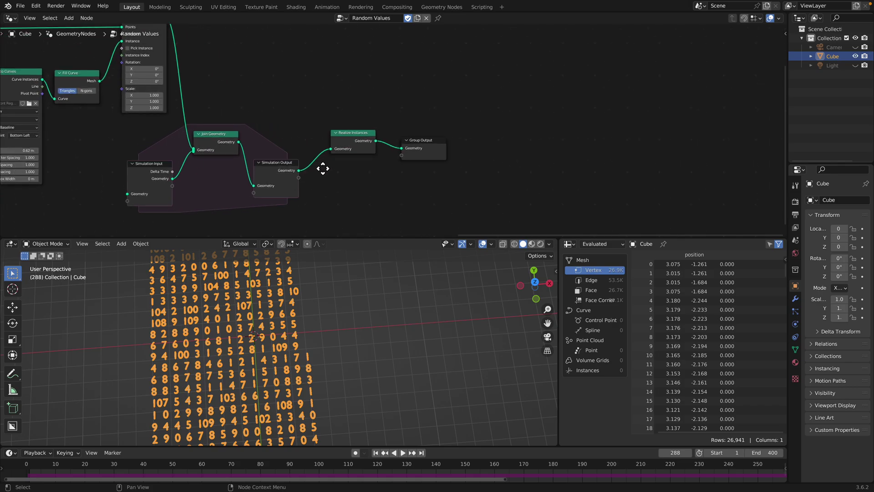
{"action": "scroll", "coordinate": [343, 162], "scroll_direction": "down", "scroll_amount": 5}
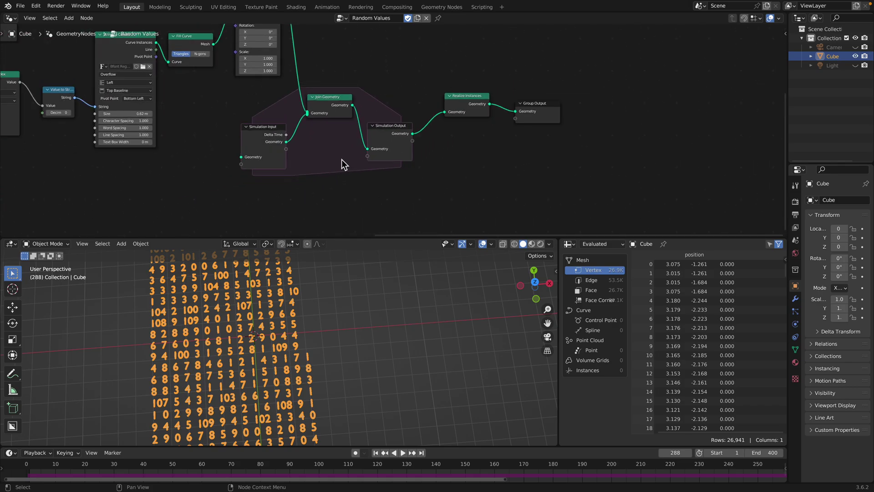
Deselect the number grid object and save the current file
{"action": "middle_click_drag", "start_coordinate": [363, 318], "coordinate": [349, 324]}
{"action": "left_click", "coordinate": [357, 324]}
{"action": "key", "text": "ctrl+s"}
Open the recently used file with the simpler Points and Store Named Attribute node setup
{"action": "scroll", "coordinate": [342, 166], "scroll_direction": "up", "scroll_amount": 2}
{"action": "scroll", "coordinate": [365, 185], "scroll_direction": "down", "scroll_amount": 1}
{"action": "mouse_move", "coordinate": [330, 125]}
{"action": "middle_mouse_down"}
{"action": "mouse_move", "coordinate": [373, 139]}
{"action": "mouse_move", "coordinate": [396, 164]}
{"action": "mouse_move", "coordinate": [474, 117]}
{"action": "mouse_move", "coordinate": [542, 121]}
{"action": "middle_mouse_up"}
{"action": "scroll", "coordinate": [395, 153], "scroll_direction": "down", "scroll_amount": 3}
{"action": "mouse_move", "coordinate": [420, 126]}
{"action": "middle_mouse_down"}
{"action": "mouse_move", "coordinate": [506, 157]}
{"action": "mouse_move", "coordinate": [451, 144]}
{"action": "middle_mouse_up"}
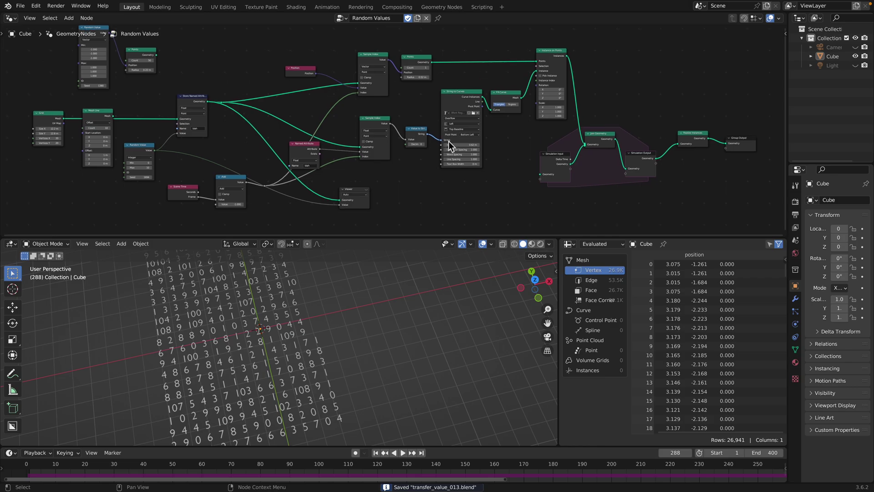
{"action": "scroll", "coordinate": [387, 130], "scroll_direction": "down", "scroll_amount": 1}
{"action": "left_click", "coordinate": [20, 5]}
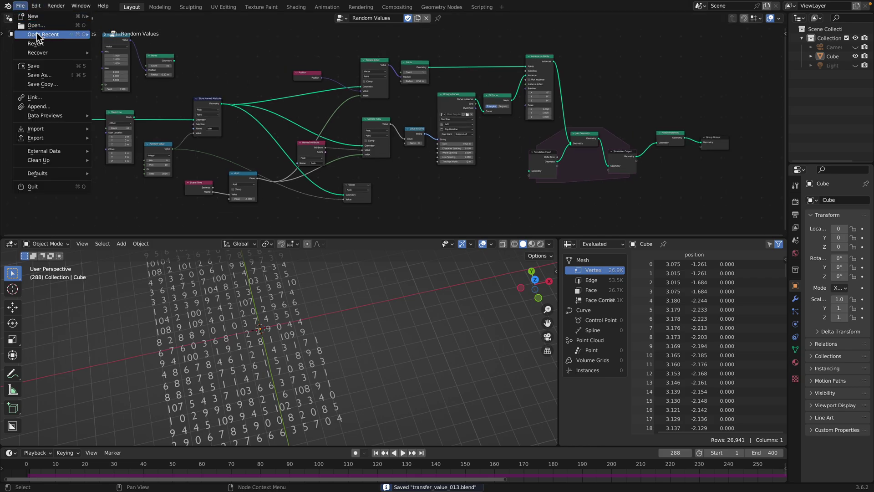
{"action": "mouse_move", "coordinate": [43, 34]}
{"action": "left_click", "coordinate": [137, 43]}
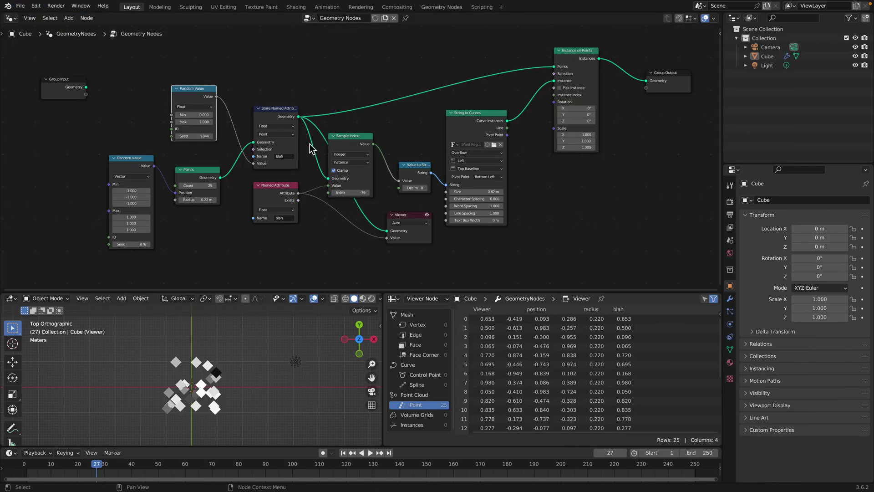
Play the animation from frame 1, stop it at frame 15 and widen the 3D viewport
{"action": "left_click", "coordinate": [343, 453]}
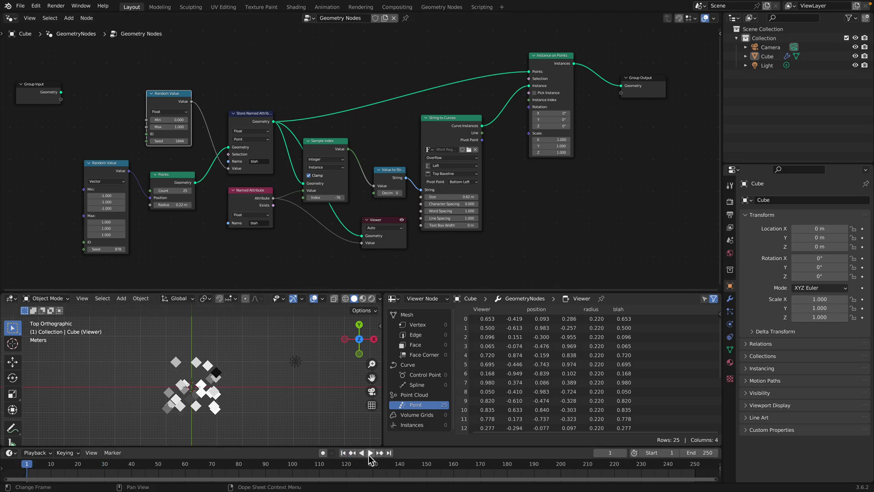
{"action": "left_click", "coordinate": [370, 452]}
{"action": "key", "text": "space"}
{"action": "left_click_drag", "start_coordinate": [385, 331], "coordinate": [448, 328]}
Set the float Random Value node's seed to 2052 and reposition the node above the Points node
{"action": "middle_click_drag", "start_coordinate": [305, 140], "coordinate": [369, 156]}
{"action": "left_click_drag", "start_coordinate": [222, 112], "coordinate": [218, 91]}
{"action": "scroll", "coordinate": [288, 117], "scroll_direction": "up", "scroll_amount": 3}
{"action": "mouse_move", "coordinate": [181, 150]}
{"action": "left_mouse_down"}
{"action": "mouse_move", "coordinate": [237, 151]}
{"action": "mouse_move", "coordinate": [178, 146]}
{"action": "left_mouse_up"}
{"action": "left_click_drag", "start_coordinate": [167, 70], "coordinate": [147, 71]}
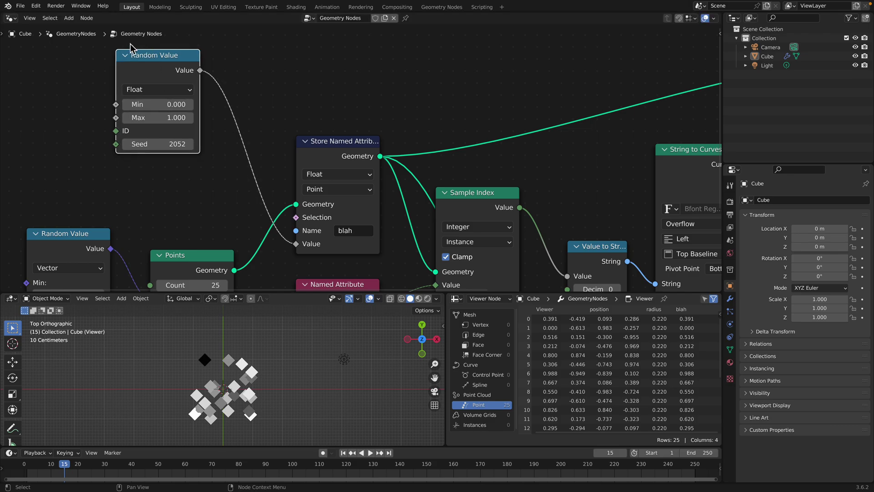
{"action": "scroll", "coordinate": [141, 50], "scroll_direction": "down", "scroll_amount": 1}
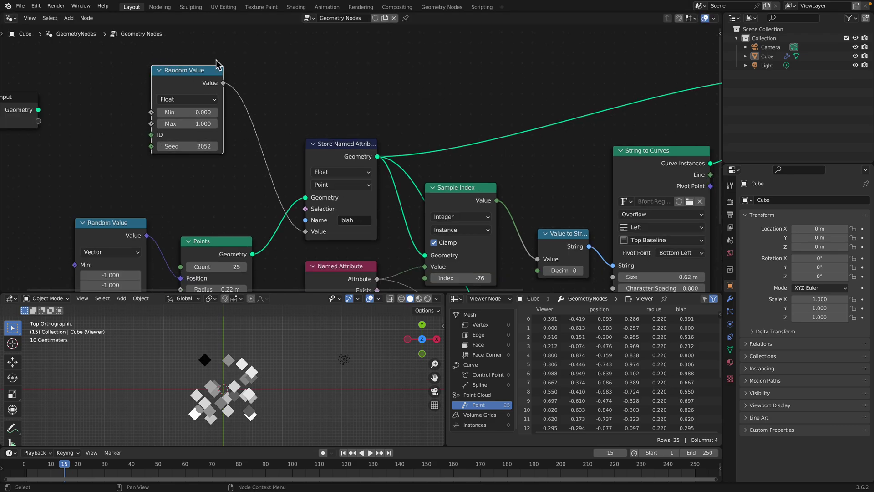
{"action": "left_click_drag", "start_coordinate": [194, 75], "coordinate": [215, 75]}
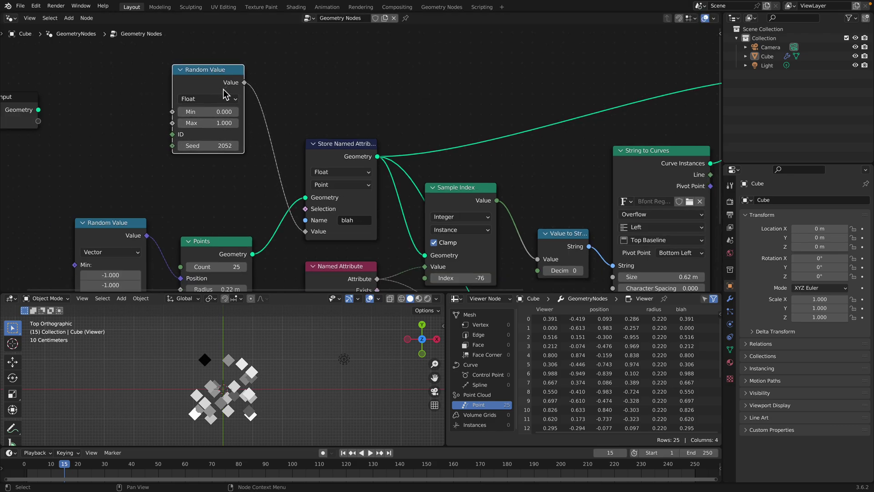
{"action": "middle_click_drag", "start_coordinate": [223, 94], "coordinate": [203, 84]}
{"action": "left_click_drag", "start_coordinate": [194, 68], "coordinate": [198, 68]}
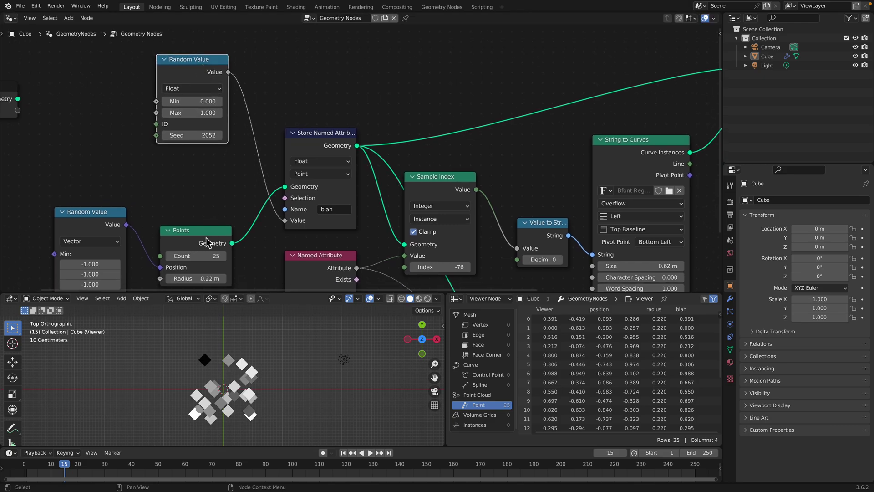
Move the Points and vector Random Value nodes upward and set the vector node's seed to 916
{"action": "left_click_drag", "start_coordinate": [207, 235], "coordinate": [202, 207]}
{"action": "middle_click_drag", "start_coordinate": [203, 210], "coordinate": [193, 164]}
{"action": "left_click_drag", "start_coordinate": [122, 175], "coordinate": [122, 139]}
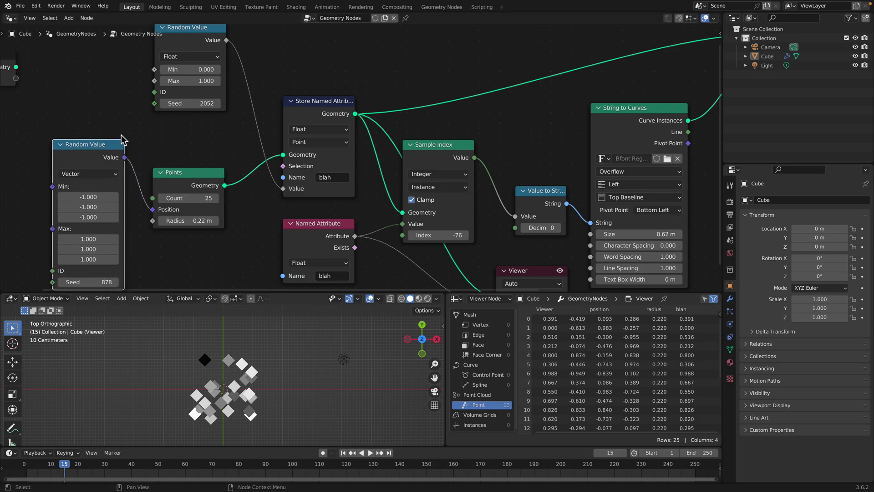
{"action": "middle_click_drag", "start_coordinate": [106, 242], "coordinate": [102, 233]}
{"action": "left_click_drag", "start_coordinate": [101, 274], "coordinate": [119, 273]}
{"action": "left_click", "coordinate": [184, 173]}
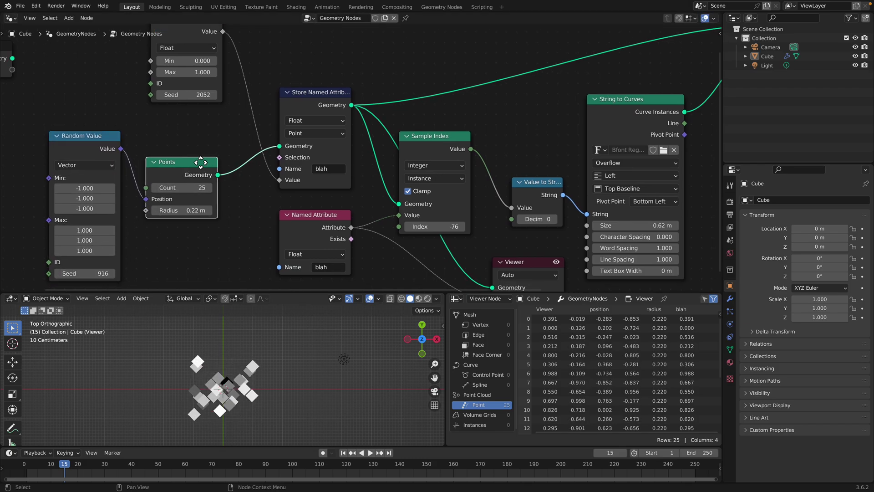
Rearrange the nodes between Store Named Attribute and Group Output for a clearer layout of the tree
{"action": "scroll", "coordinate": [187, 171], "scroll_direction": "down", "scroll_amount": 2}
{"action": "middle_click_drag", "start_coordinate": [205, 173], "coordinate": [140, 172]}
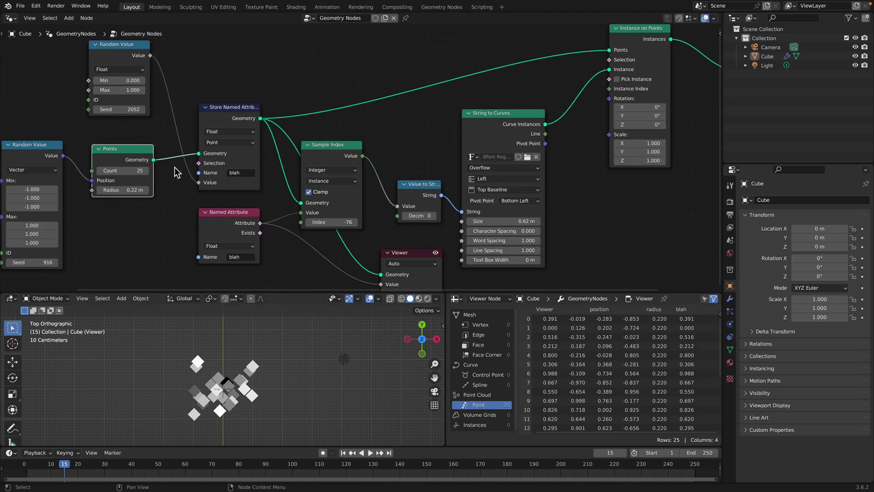
{"action": "left_click_drag", "start_coordinate": [328, 158], "coordinate": [365, 156]}
{"action": "left_click_drag", "start_coordinate": [431, 187], "coordinate": [436, 169]}
{"action": "middle_click_drag", "start_coordinate": [485, 125], "coordinate": [470, 136]}
{"action": "left_click_drag", "start_coordinate": [498, 130], "coordinate": [488, 131]}
{"action": "middle_click_drag", "start_coordinate": [489, 131], "coordinate": [395, 122]}
{"action": "left_click_drag", "start_coordinate": [395, 122], "coordinate": [412, 119]}
{"action": "middle_click_drag", "start_coordinate": [411, 119], "coordinate": [397, 134]}
{"action": "scroll", "coordinate": [398, 134], "scroll_direction": "down", "scroll_amount": 1}
{"action": "left_click_drag", "start_coordinate": [514, 62], "coordinate": [514, 59]}
{"action": "left_click_drag", "start_coordinate": [142, 133], "coordinate": [147, 105]}
{"action": "scroll", "coordinate": [350, 93], "scroll_direction": "down", "scroll_amount": 1}
{"action": "left_click_drag", "start_coordinate": [598, 82], "coordinate": [589, 103]}
Nudge the Named Attribute and Sample Index nodes upward and set the sampled index to 114
{"action": "middle_click_drag", "start_coordinate": [237, 168], "coordinate": [280, 141]}
{"action": "left_click_drag", "start_coordinate": [205, 183], "coordinate": [207, 174]}
{"action": "middle_click_drag", "start_coordinate": [225, 168], "coordinate": [246, 165]}
{"action": "left_click_drag", "start_coordinate": [327, 120], "coordinate": [329, 104]}
{"action": "left_click_drag", "start_coordinate": [314, 165], "coordinate": [327, 165]}
{"action": "left_click_drag", "start_coordinate": [324, 101], "coordinate": [323, 94]}
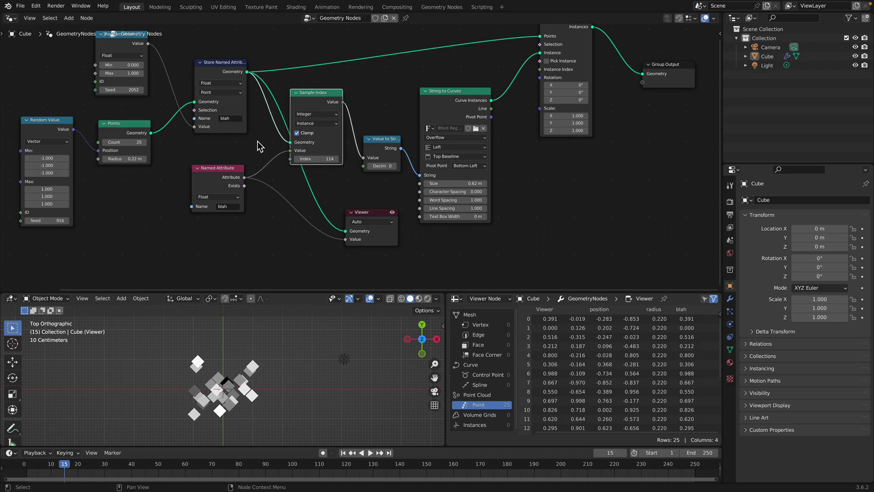
Shift the Points and vector Random Value nodes slightly upward
{"action": "middle_click_drag", "start_coordinate": [202, 139], "coordinate": [210, 153]}
{"action": "left_click", "coordinate": [151, 137]}
{"action": "middle_click_drag", "start_coordinate": [150, 131], "coordinate": [175, 137]}
{"action": "mouse_move", "coordinate": [176, 169]}
{"action": "left_mouse_down"}
{"action": "mouse_move", "coordinate": [205, 168]}
{"action": "mouse_move", "coordinate": [165, 169]}
{"action": "mouse_move", "coordinate": [176, 170]}
{"action": "left_mouse_up"}
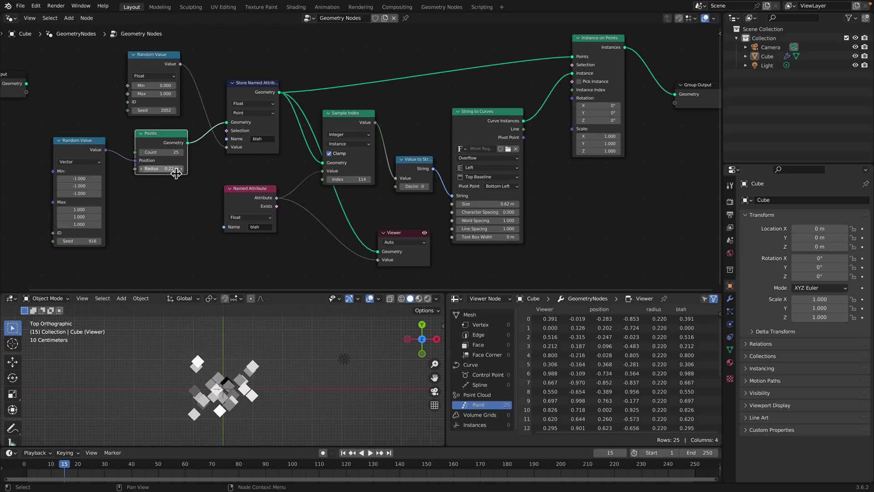
{"action": "middle_click_drag", "start_coordinate": [156, 210], "coordinate": [182, 191]}
{"action": "left_click_drag", "start_coordinate": [121, 128], "coordinate": [121, 120]}
{"action": "middle_click_drag", "start_coordinate": [177, 51], "coordinate": [178, 88]}
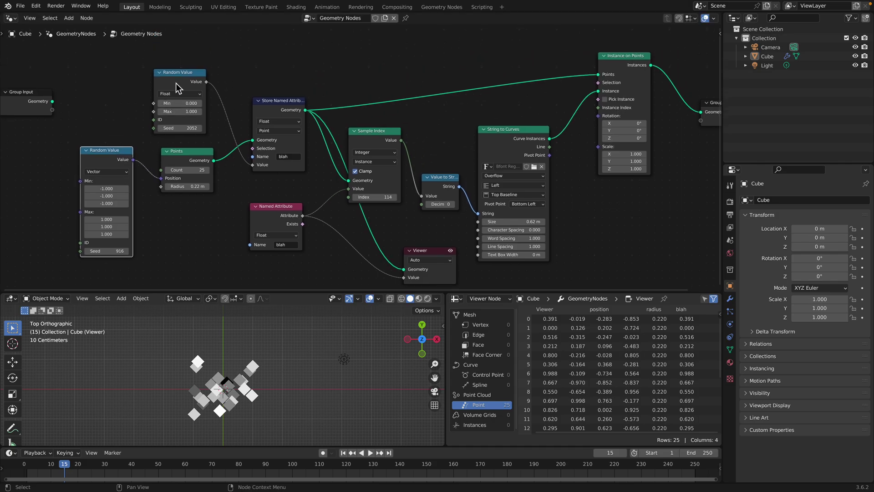
Reposition the float Random Value node near the Points node and widen the Store Named Attribute node to show its full title
{"action": "left_click_drag", "start_coordinate": [185, 78], "coordinate": [156, 67]}
{"action": "left_click_drag", "start_coordinate": [285, 115], "coordinate": [280, 114]}
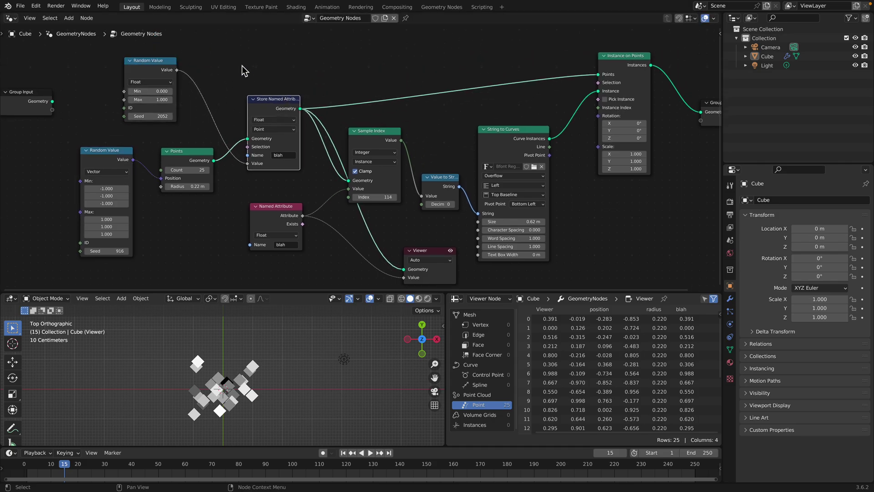
{"action": "left_click_drag", "start_coordinate": [155, 68], "coordinate": [188, 78]}
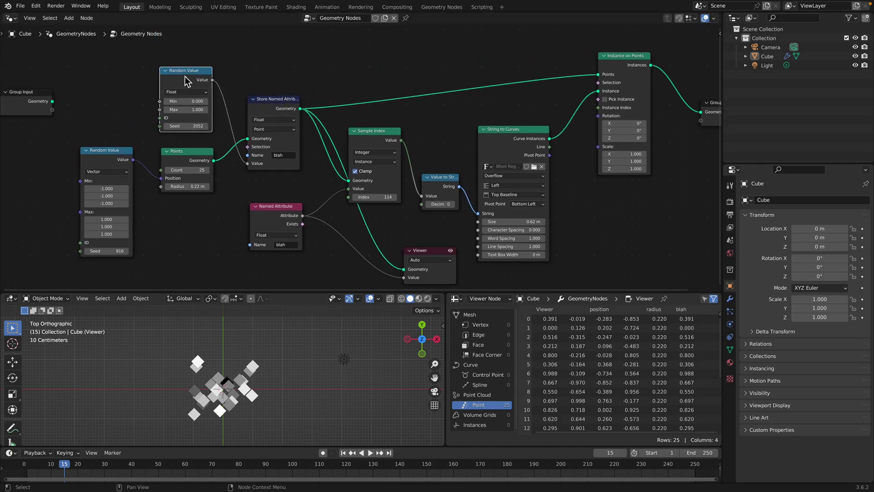
{"action": "scroll", "coordinate": [230, 100], "scroll_direction": "up", "scroll_amount": 1}
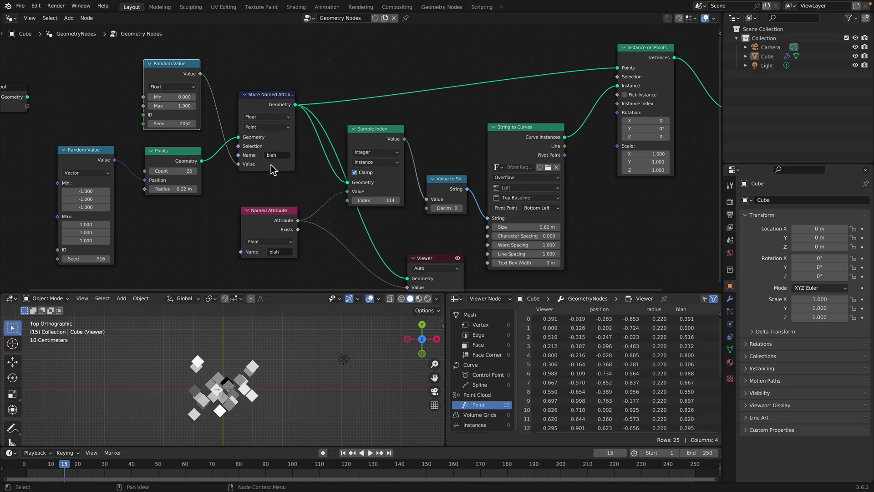
{"action": "left_click_drag", "start_coordinate": [297, 146], "coordinate": [307, 145]}
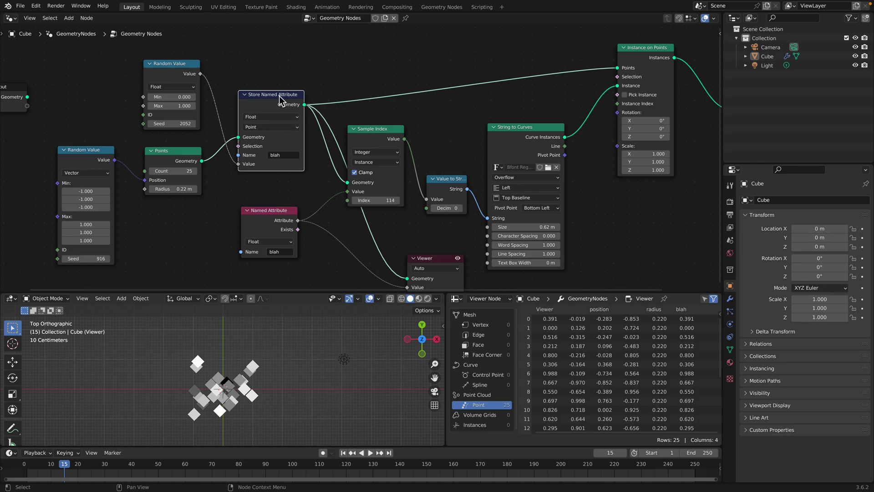
Nudge the Named Attribute, Sample Index, Value to String and String to Curves nodes into a tidier arrangement
{"action": "middle_click_drag", "start_coordinate": [287, 124], "coordinate": [274, 114]}
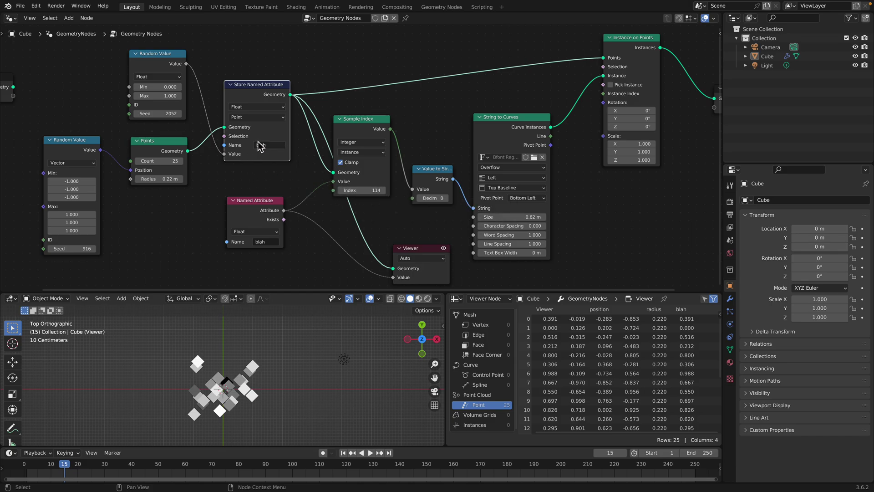
{"action": "left_click_drag", "start_coordinate": [256, 204], "coordinate": [271, 211]}
{"action": "left_click_drag", "start_coordinate": [362, 122], "coordinate": [368, 122]}
{"action": "scroll", "coordinate": [602, 103], "scroll_direction": "down", "scroll_amount": 1}
{"action": "middle_click_drag", "start_coordinate": [602, 103], "coordinate": [565, 105]}
{"action": "left_click_drag", "start_coordinate": [477, 121], "coordinate": [487, 111]}
{"action": "scroll", "coordinate": [410, 146], "scroll_direction": "up", "scroll_amount": 1}
{"action": "left_click_drag", "start_coordinate": [253, 207], "coordinate": [258, 200]}
{"action": "mouse_move", "coordinate": [346, 127]}
{"action": "left_mouse_down"}
{"action": "mouse_move", "coordinate": [351, 117]}
{"action": "mouse_move", "coordinate": [349, 126]}
{"action": "left_mouse_up"}
{"action": "left_click_drag", "start_coordinate": [407, 179], "coordinate": [412, 170]}
{"action": "left_click_drag", "start_coordinate": [475, 137], "coordinate": [481, 136]}
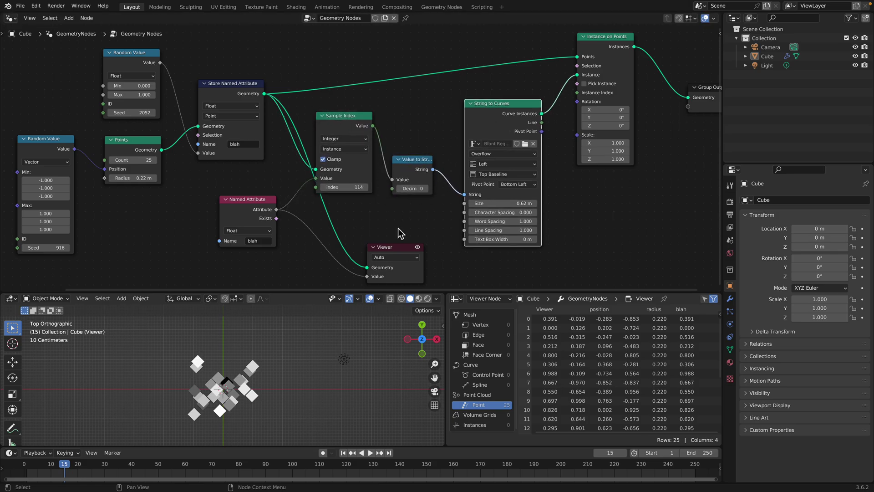
Move the Viewer node upward and toggle its preview off and on several times, leaving it enabled
{"action": "left_click_drag", "start_coordinate": [390, 249], "coordinate": [390, 236]}
{"action": "left_click", "coordinate": [418, 234]}
{"action": "left_click", "coordinate": [418, 234]}
{"action": "left_click", "coordinate": [418, 234]}
{"action": "left_click", "coordinate": [418, 235]}
{"action": "left_click", "coordinate": [418, 234]}
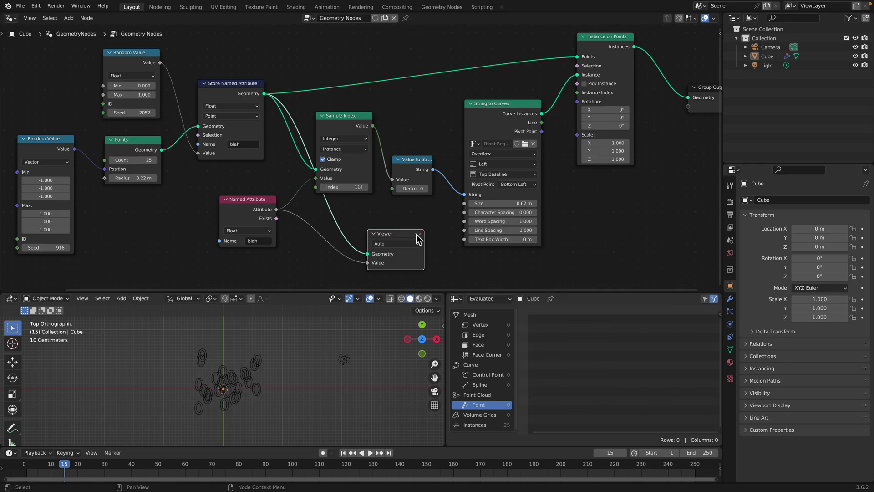
{"action": "left_click", "coordinate": [418, 236]}
{"action": "left_click", "coordinate": [418, 236]}
{"action": "left_click", "coordinate": [418, 236]}
{"action": "left_click_drag", "start_coordinate": [418, 236], "coordinate": [416, 228]}
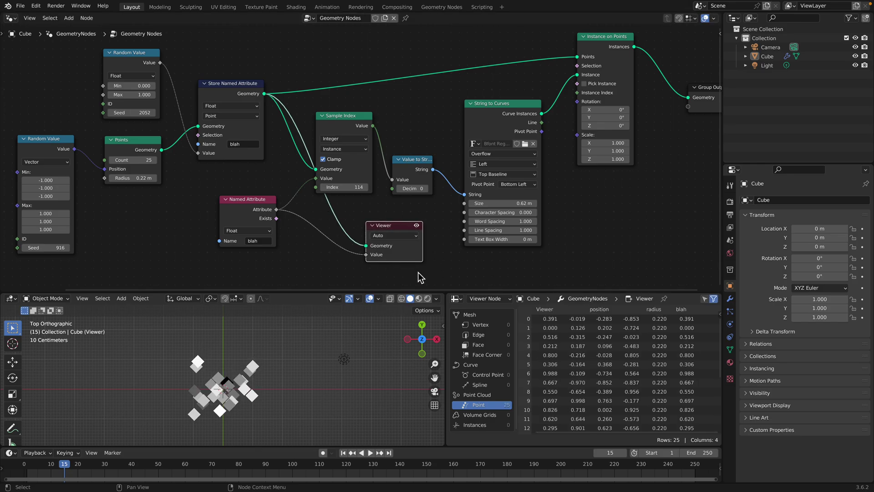
Enlarge the 3D viewport and spreadsheet areas by shrinking the node editor's height
{"action": "left_click", "coordinate": [505, 295]}
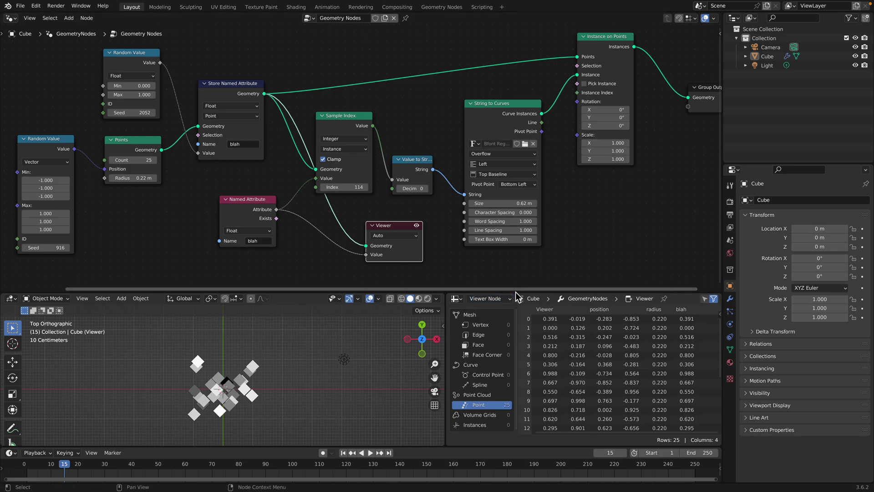
{"action": "left_click_drag", "start_coordinate": [517, 293], "coordinate": [517, 269]}
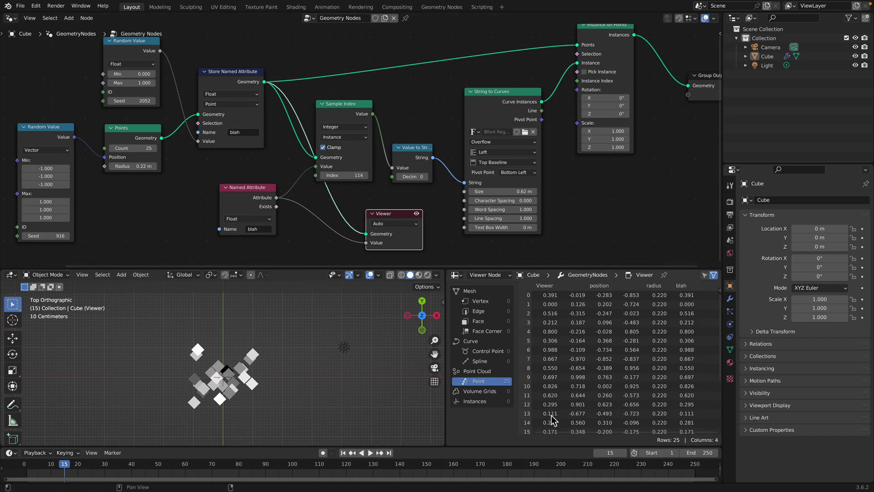
Try a maximum of 144.8 on the float Random Value node and restore the maximum to 1
{"action": "left_click_drag", "start_coordinate": [140, 101], "coordinate": [209, 83]}
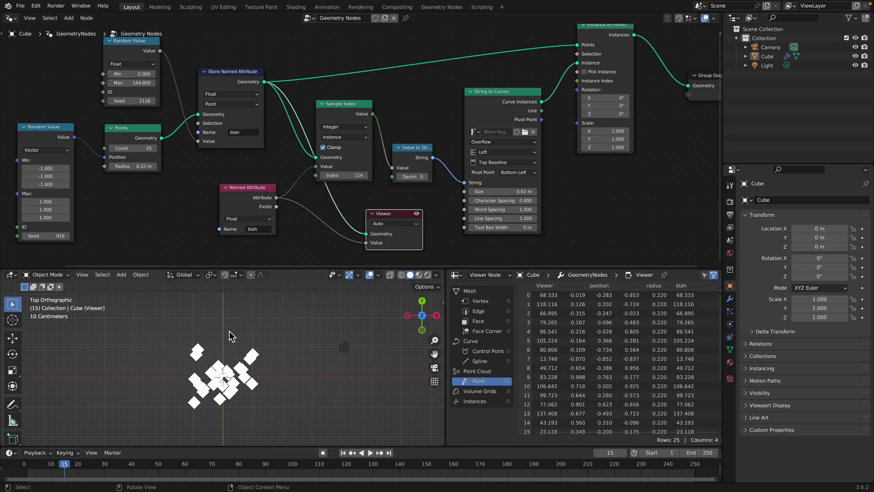
{"action": "double_click", "coordinate": [133, 83]}
{"action": "type", "text": "1"}
{"action": "key", "text": "Return"}
Change the float Random Value node's seed to 2298, inspect the spreadsheet values and set the seed to 2430
{"action": "left_click_drag", "start_coordinate": [140, 102], "coordinate": [169, 101]}
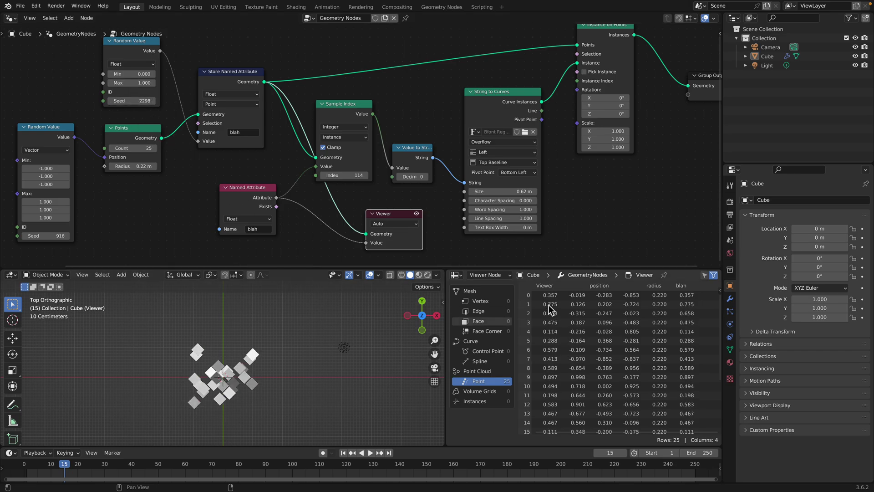
{"action": "scroll", "coordinate": [352, 365], "scroll_direction": "up", "scroll_amount": 1}
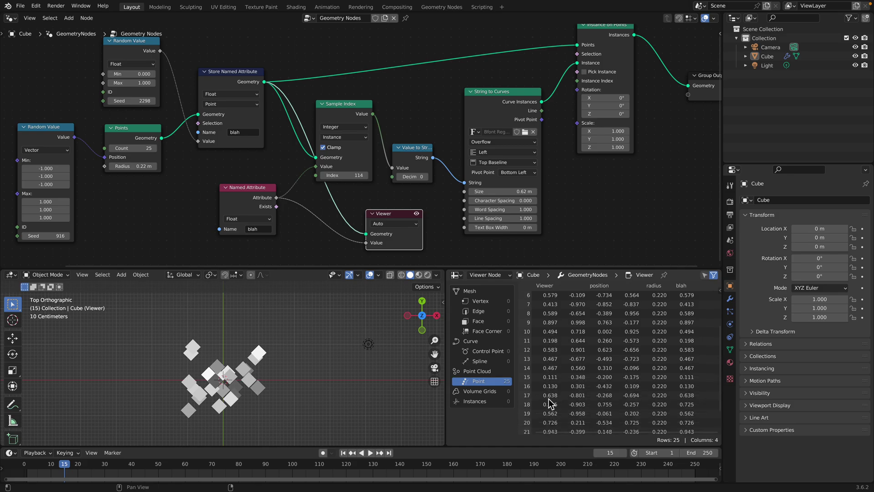
{"action": "scroll", "coordinate": [552, 400], "scroll_direction": "down", "scroll_amount": 1}
{"action": "left_click_drag", "start_coordinate": [135, 102], "coordinate": [142, 101]}
Set the Points node's count to 100 and change the vector Random Value node's seed
{"action": "left_click_drag", "start_coordinate": [136, 142], "coordinate": [159, 144]}
{"action": "left_click", "coordinate": [132, 145]}
{"action": "type", "text": "100"}
{"action": "key", "text": "Return"}
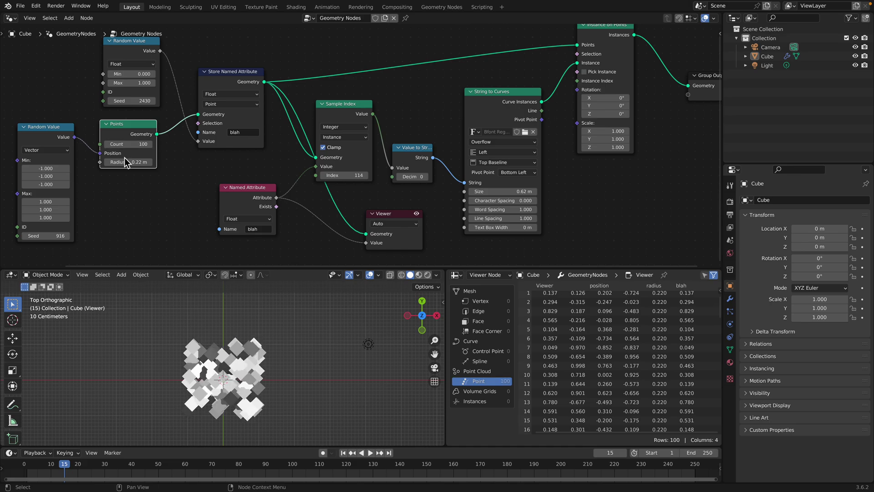
{"action": "mouse_move", "coordinate": [54, 237]}
{"action": "left_mouse_down"}
{"action": "mouse_move", "coordinate": [45, 237]}
{"action": "mouse_move", "coordinate": [54, 236]}
{"action": "left_mouse_up"}
Reposition the Sample Index, Value to String and String to Curves nodes ahead of Instance on Points
{"action": "left_click", "coordinate": [237, 73]}
{"action": "middle_click_drag", "start_coordinate": [305, 127], "coordinate": [275, 129]}
{"action": "left_click_drag", "start_coordinate": [311, 107], "coordinate": [317, 96]}
{"action": "left_click_drag", "start_coordinate": [386, 148], "coordinate": [395, 142]}
{"action": "left_click_drag", "start_coordinate": [339, 102], "coordinate": [338, 102]}
{"action": "middle_click_drag", "start_coordinate": [364, 102], "coordinate": [332, 108]}
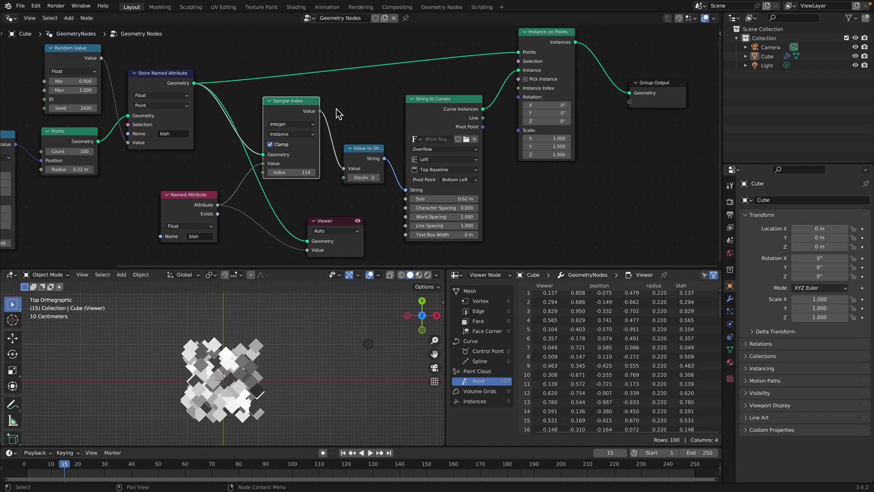
{"action": "left_click_drag", "start_coordinate": [422, 101], "coordinate": [428, 98]}
{"action": "left_click_drag", "start_coordinate": [371, 154], "coordinate": [374, 155]}
{"action": "left_click_drag", "start_coordinate": [324, 111], "coordinate": [331, 116]}
{"action": "scroll", "coordinate": [410, 108], "scroll_direction": "up", "scroll_amount": 2}
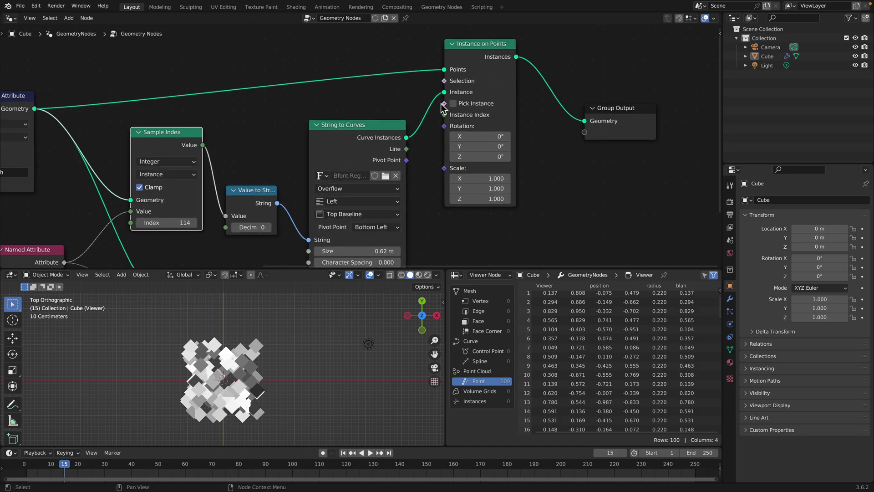
{"action": "scroll", "coordinate": [436, 132], "scroll_direction": "down", "scroll_amount": 1}
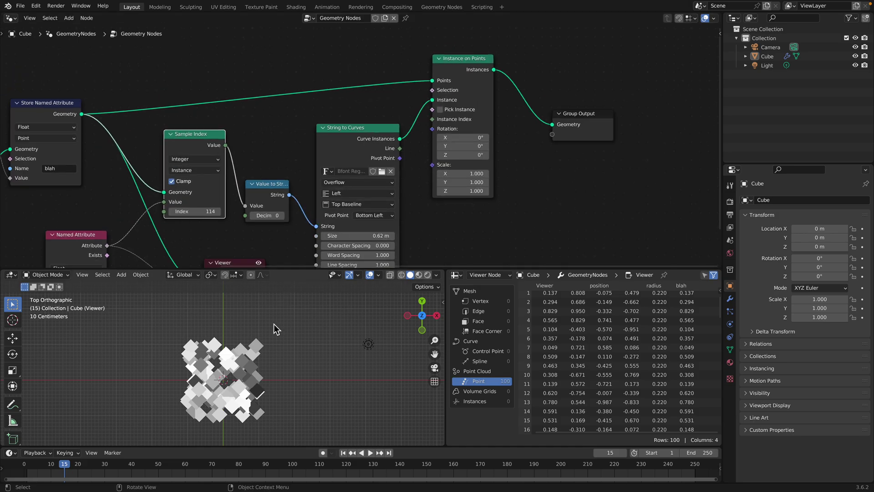
{"action": "middle_click_drag", "start_coordinate": [235, 388], "coordinate": [243, 341]}
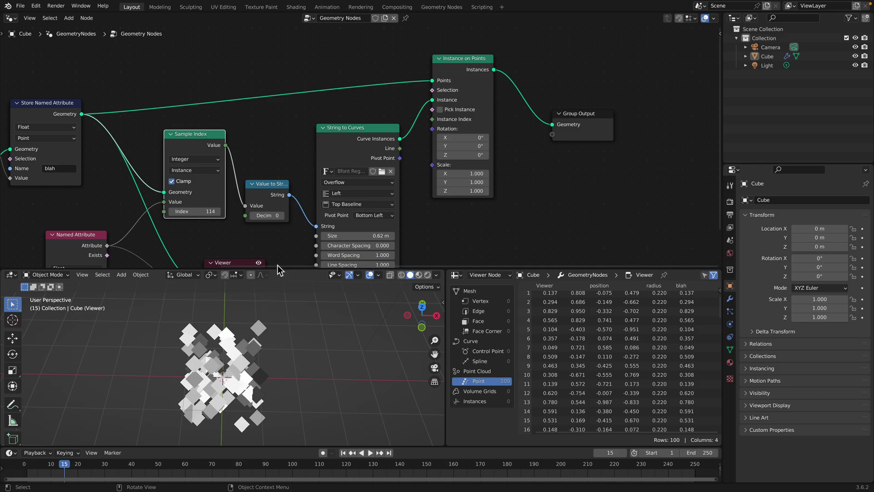
{"action": "left_click", "coordinate": [357, 136]}
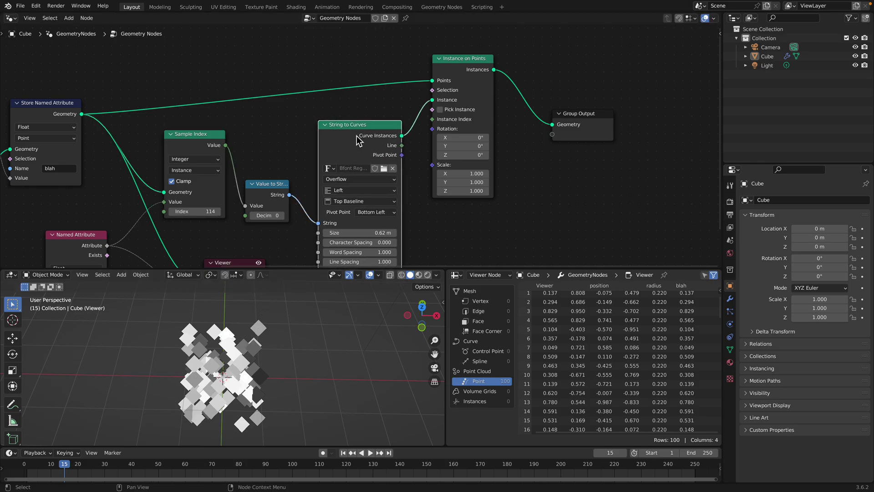
{"action": "middle_click_drag", "start_coordinate": [357, 135], "coordinate": [377, 125]}
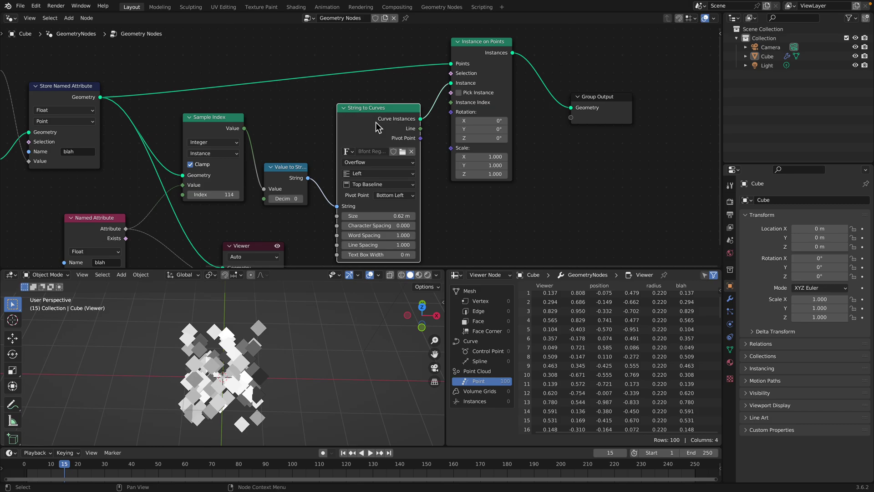
{"action": "scroll", "coordinate": [376, 122], "scroll_direction": "down", "scroll_amount": 2}
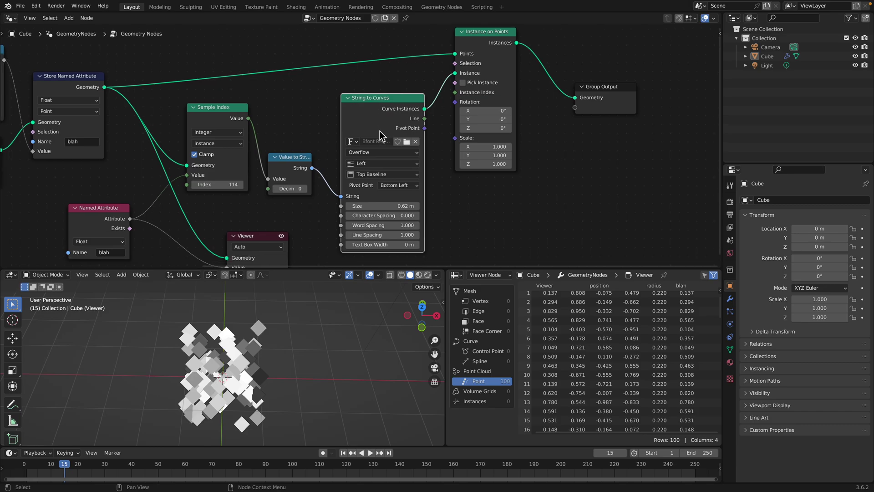
{"action": "left_click_drag", "start_coordinate": [468, 50], "coordinate": [479, 53]}
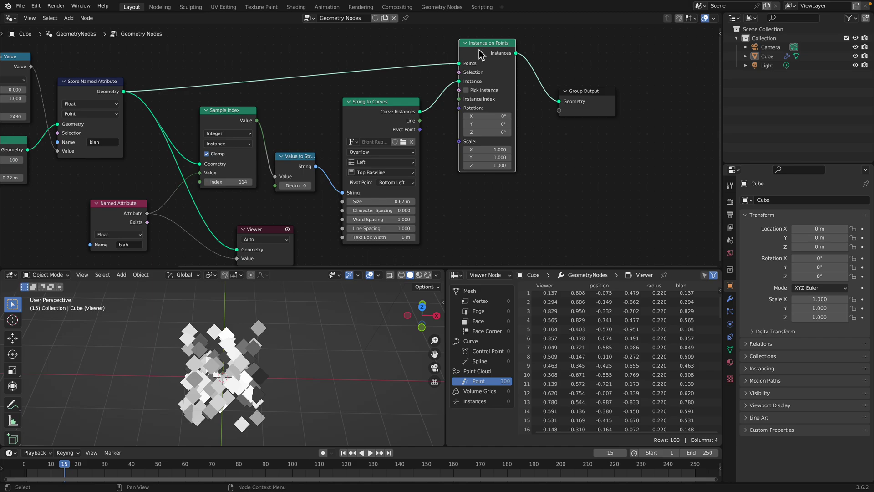
{"action": "key", "text": "Home"}
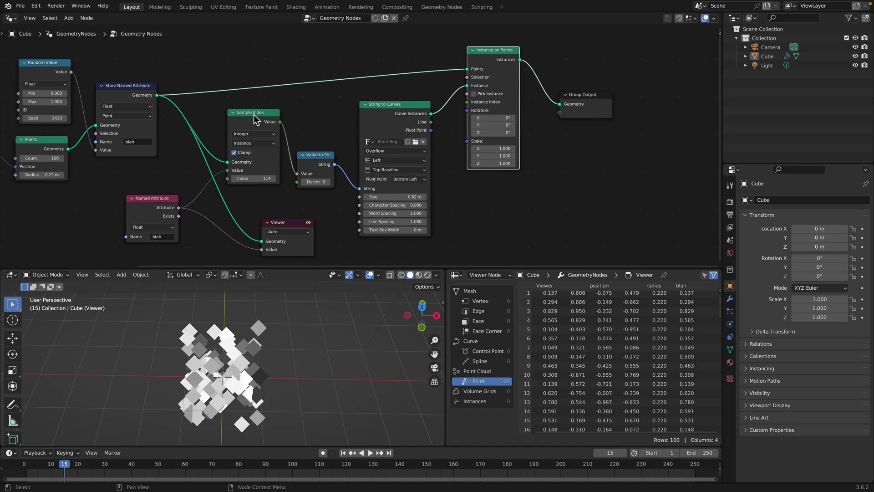
Open the recent file transfer_value_013.blend and discard the unsaved changes to the current file
{"action": "left_click", "coordinate": [20, 5]}
{"action": "mouse_move", "coordinate": [42, 34]}
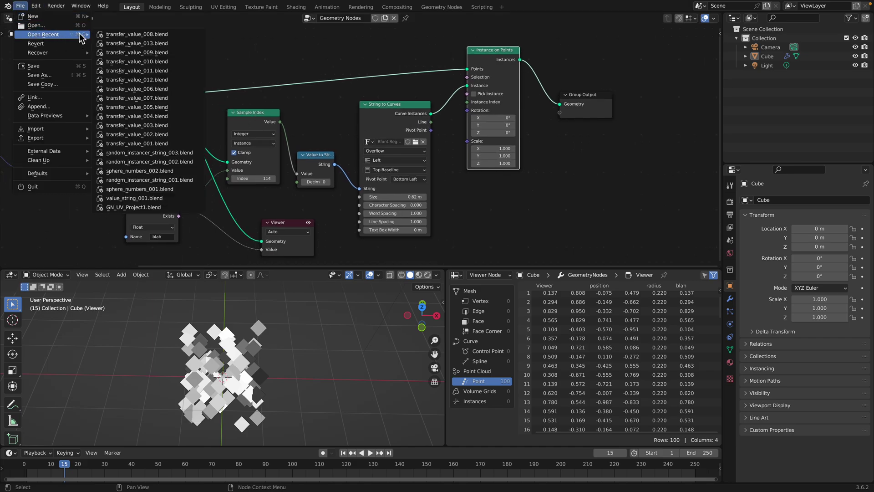
{"action": "left_click", "coordinate": [126, 44]}
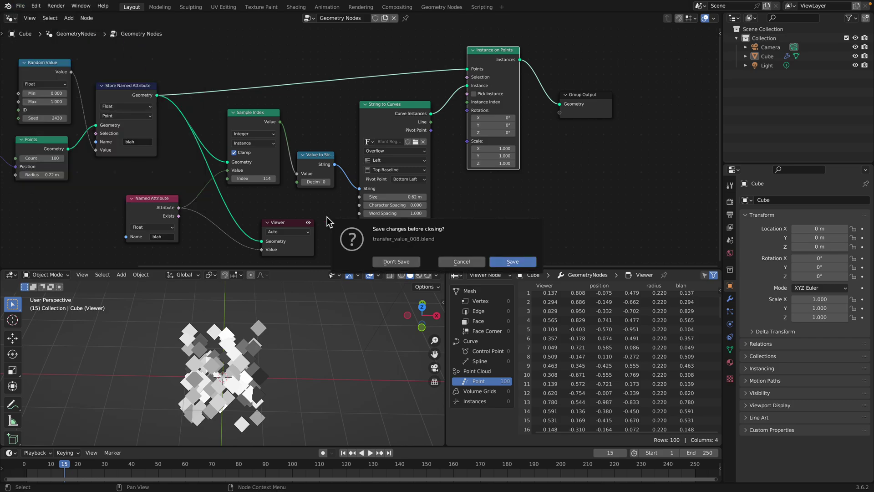
{"action": "left_click", "coordinate": [397, 262]}
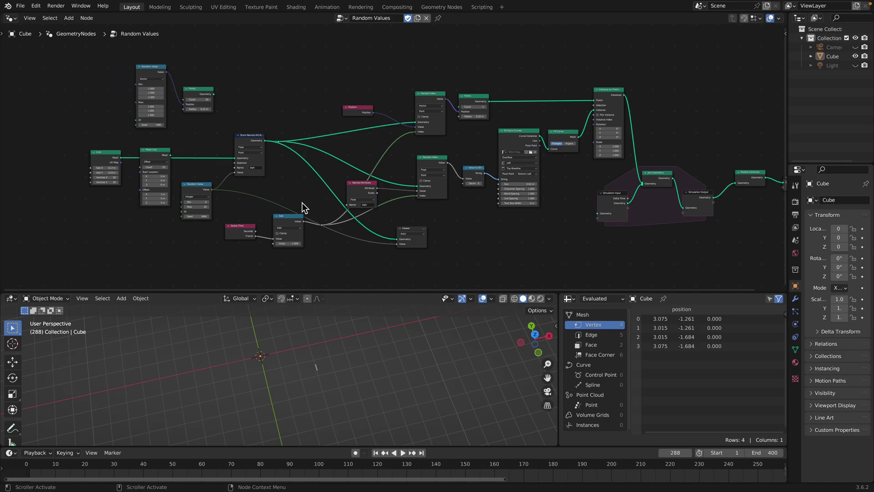
Spread out the vector Random Value, Points and Grid nodes and move the Mesh Line node away from the Grid link
{"action": "scroll", "coordinate": [314, 208], "scroll_direction": "up", "scroll_amount": 1}
{"action": "scroll", "coordinate": [256, 185], "scroll_direction": "up", "scroll_amount": 1}
{"action": "scroll", "coordinate": [160, 91], "scroll_direction": "right", "scroll_amount": 2, "text": "ctrl"}
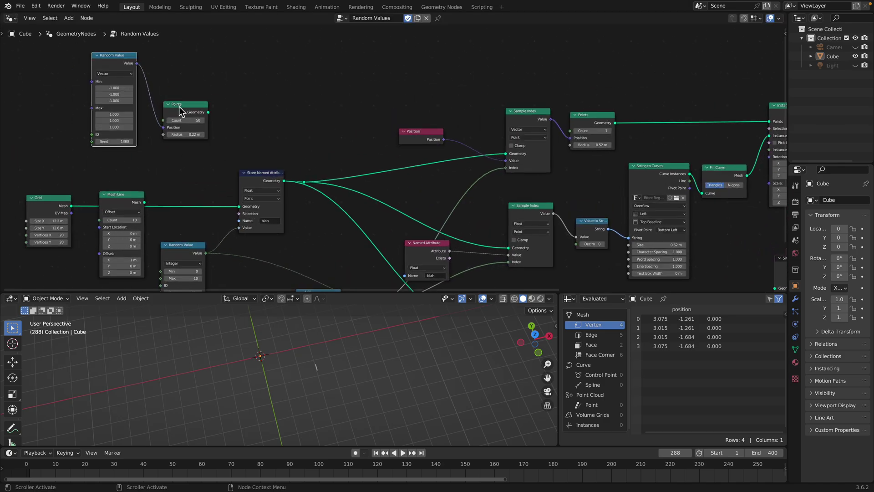
{"action": "left_click_drag", "start_coordinate": [179, 106], "coordinate": [185, 101]}
{"action": "left_click_drag", "start_coordinate": [127, 66], "coordinate": [136, 64]}
{"action": "left_click_drag", "start_coordinate": [191, 93], "coordinate": [199, 81]}
{"action": "middle_click_drag", "start_coordinate": [137, 192], "coordinate": [152, 157]}
{"action": "left_click_drag", "start_coordinate": [135, 175], "coordinate": [75, 212]}
{"action": "left_click_drag", "start_coordinate": [63, 165], "coordinate": [154, 146]}
{"action": "mouse_move", "coordinate": [79, 196]}
{"action": "left_mouse_down"}
{"action": "mouse_move", "coordinate": [83, 175]}
{"action": "mouse_move", "coordinate": [89, 193]}
{"action": "left_mouse_up"}
{"action": "left_click_drag", "start_coordinate": [88, 225], "coordinate": [66, 82]}
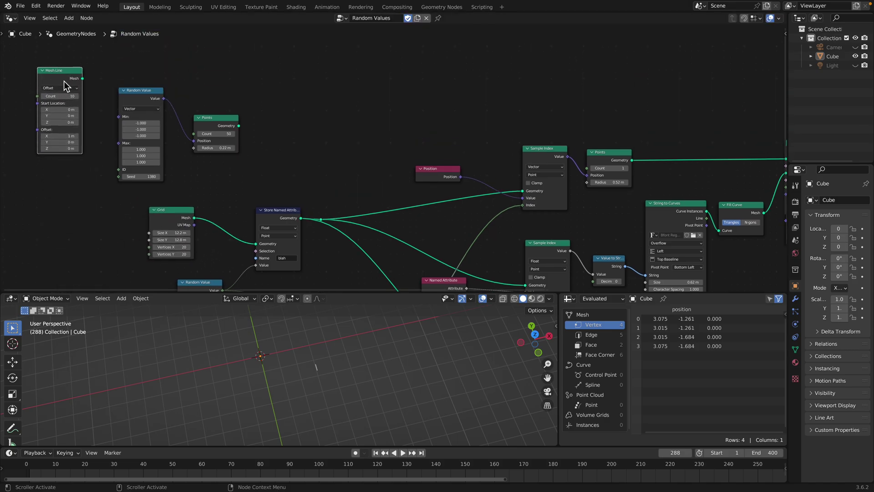
Raise the vector Random Value and Points nodes and shift the Grid node closer to Store Named Attribute
{"action": "left_click_drag", "start_coordinate": [156, 90], "coordinate": [169, 68]}
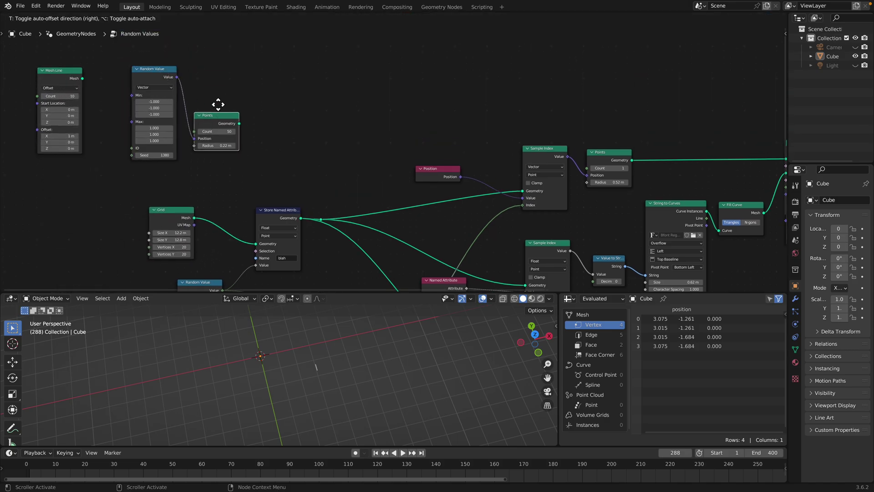
{"action": "left_click_drag", "start_coordinate": [216, 116], "coordinate": [219, 88]}
{"action": "middle_click_drag", "start_coordinate": [192, 203], "coordinate": [196, 170]}
{"action": "left_click_drag", "start_coordinate": [179, 191], "coordinate": [191, 168]}
{"action": "left_click", "coordinate": [189, 166]}
{"action": "scroll", "coordinate": [186, 164], "scroll_direction": "down", "scroll_amount": 2}
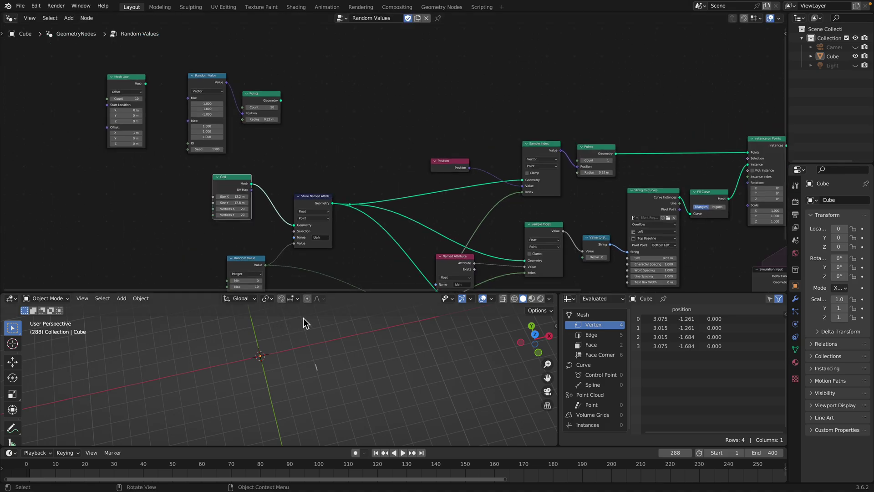
Enlarge the 3D viewport and play the animation to preview the numbers appearing on the grid's points
{"action": "left_click_drag", "start_coordinate": [333, 294], "coordinate": [333, 234]}
{"action": "key", "text": "space"}
{"action": "middle_click_drag", "start_coordinate": [340, 291], "coordinate": [291, 345]}
{"action": "key", "text": "space"}
Delete the Grid node and connect the Mesh Line node to Store Named Attribute's Geometry input
{"action": "middle_click_drag", "start_coordinate": [205, 137], "coordinate": [207, 147]}
{"action": "left_click", "coordinate": [211, 162]}
{"action": "key", "text": "x"}
{"action": "left_click_drag", "start_coordinate": [220, 167], "coordinate": [298, 210]}
Play the animation from the first frame to preview the numbers along the mesh line, and pause it
{"action": "key", "text": "space"}
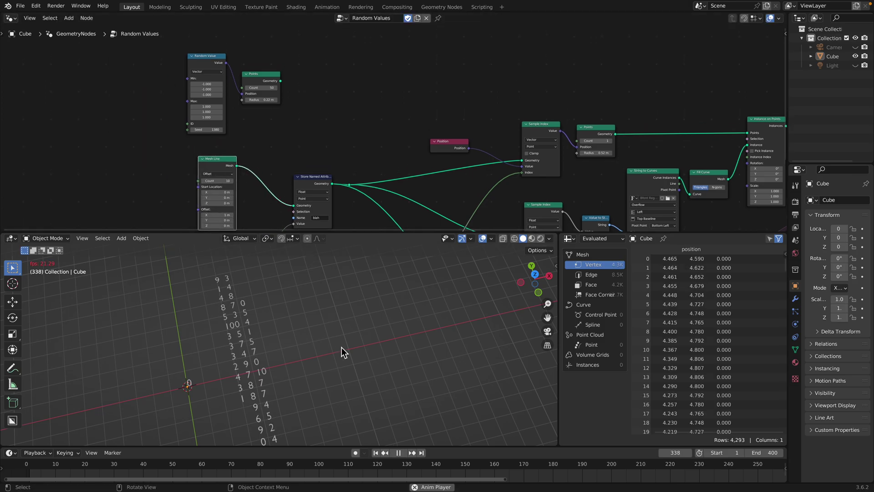
{"action": "left_click", "coordinate": [376, 453]}
{"action": "left_click", "coordinate": [398, 453]}
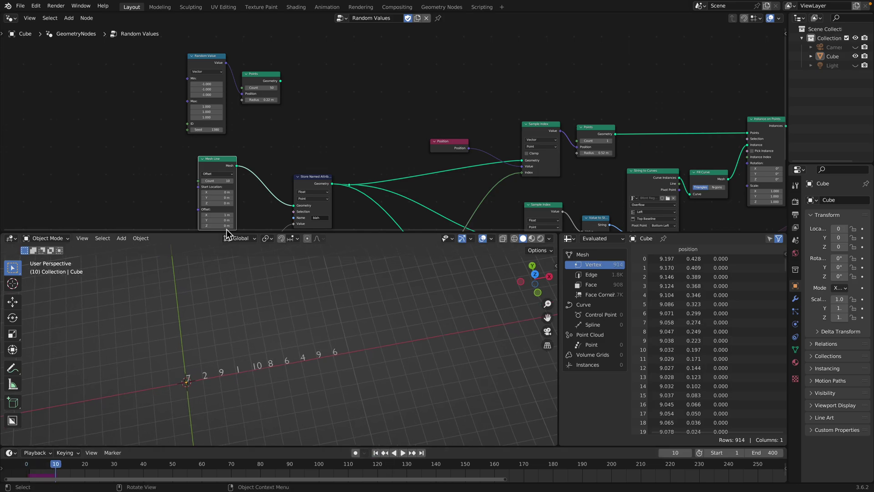
Set the Mesh Line node's count to 100
{"action": "middle_click_drag", "start_coordinate": [226, 187], "coordinate": [230, 148]}
{"action": "left_click", "coordinate": [227, 145]}
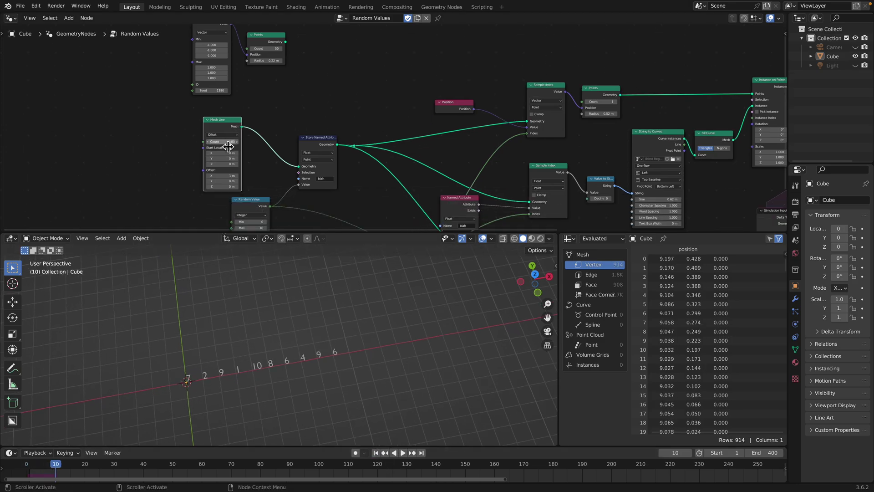
{"action": "scroll", "coordinate": [234, 145], "scroll_direction": "up", "scroll_amount": 2}
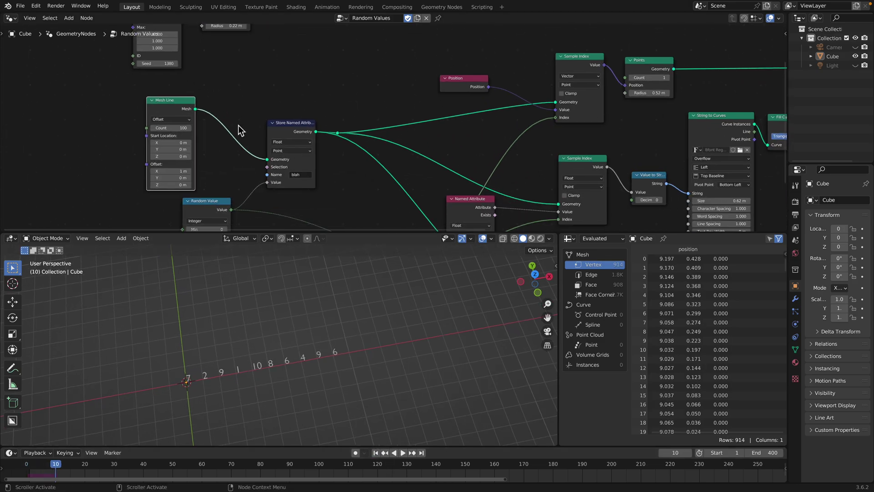
Replay the animation from the first frame and examine the numbers generated along the longer mesh line
{"action": "left_click", "coordinate": [376, 453]}
{"action": "left_click", "coordinate": [403, 452]}
{"action": "key", "text": "space"}
{"action": "middle_click_drag", "start_coordinate": [357, 382], "coordinate": [302, 389], "text": "shift"}
{"action": "scroll", "coordinate": [307, 378], "scroll_direction": "down", "scroll_amount": 2}
{"action": "key", "text": "space"}
{"action": "key", "text": "space"}
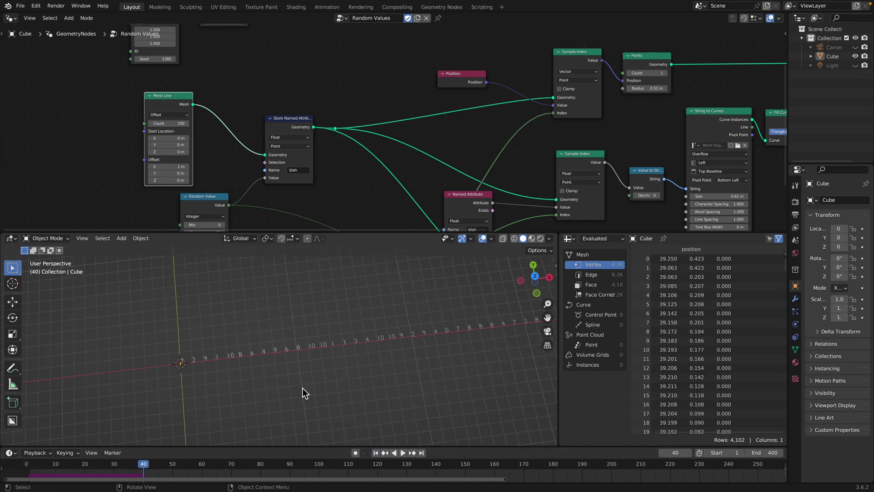
{"action": "key", "text": "space"}
{"action": "scroll", "coordinate": [283, 380], "scroll_direction": "up", "scroll_amount": 4}
{"action": "key", "text": "space"}
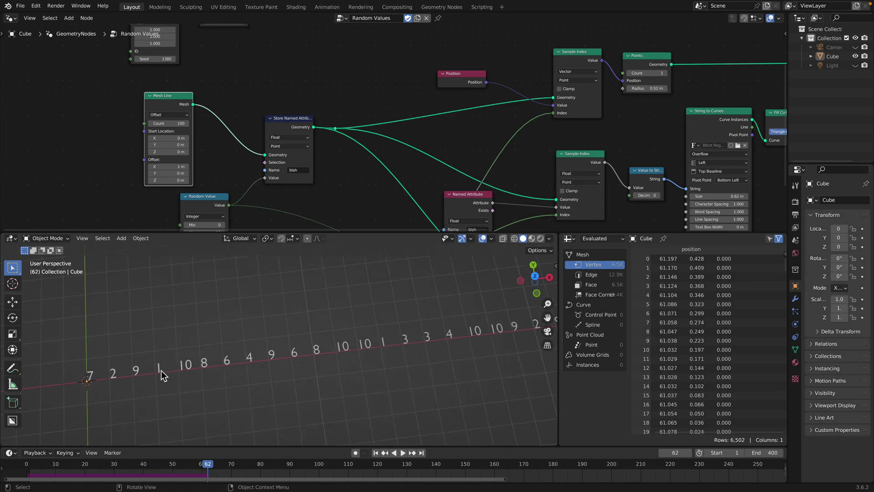
Set the maximum of the integer Random Value node to 100
{"action": "left_click_drag", "start_coordinate": [184, 97], "coordinate": [211, 87]}
{"action": "middle_click_drag", "start_coordinate": [245, 197], "coordinate": [225, 142]}
{"action": "scroll", "coordinate": [195, 186], "scroll_direction": "up", "scroll_amount": 1}
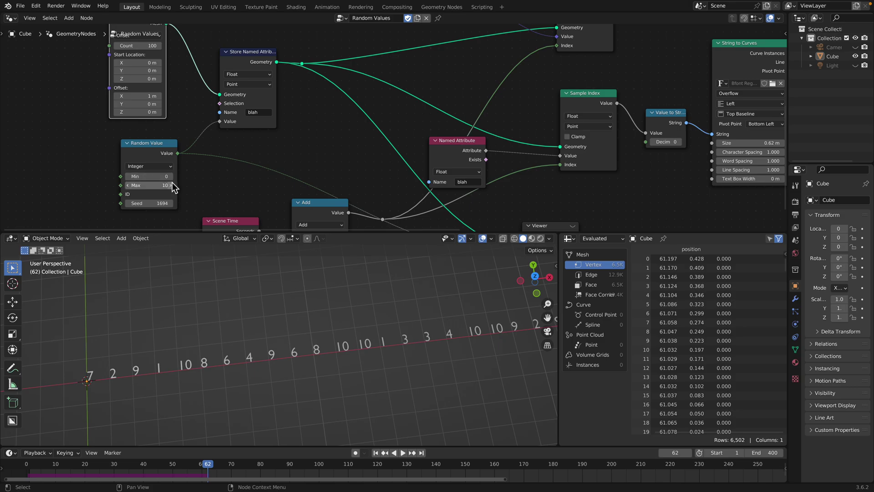
{"action": "left_click_drag", "start_coordinate": [171, 184], "coordinate": [168, 186]}
{"action": "type", "text": "100"}
{"action": "key", "text": "Return"}
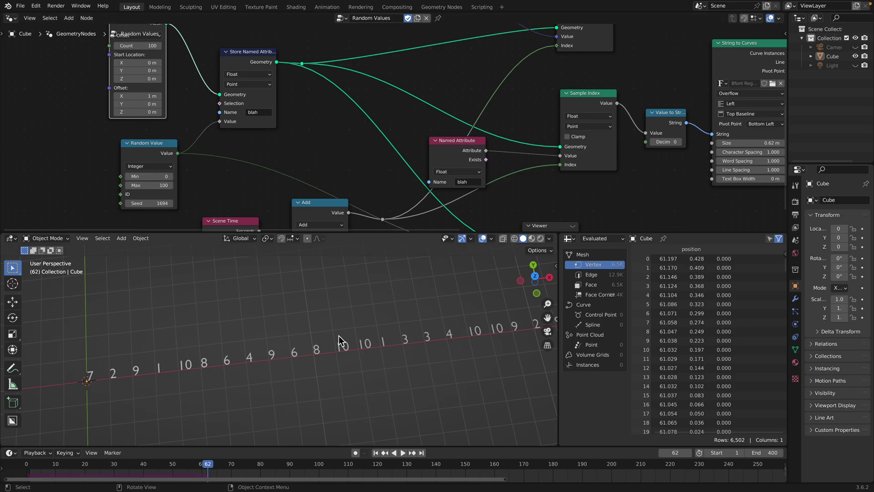
Play the animation from the first frame, pause it and select the number geometry to check the new value range
{"action": "left_click", "coordinate": [376, 452]}
{"action": "left_click", "coordinate": [401, 454]}
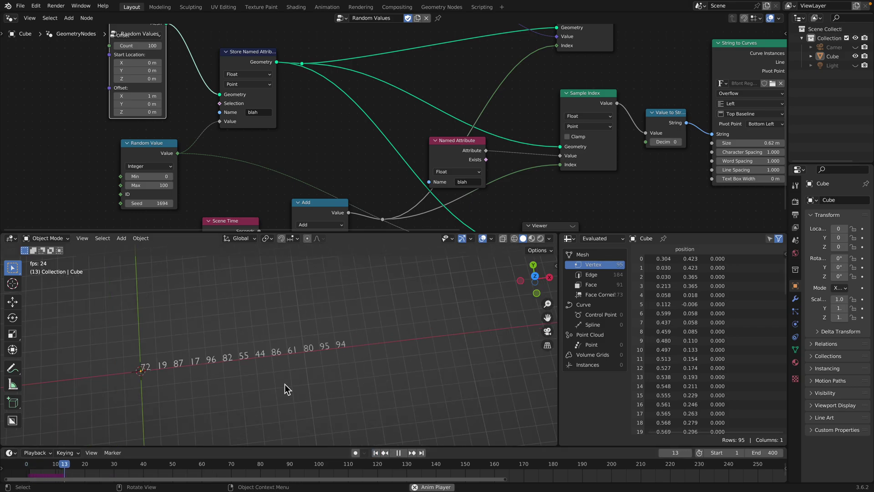
{"action": "key", "text": "space"}
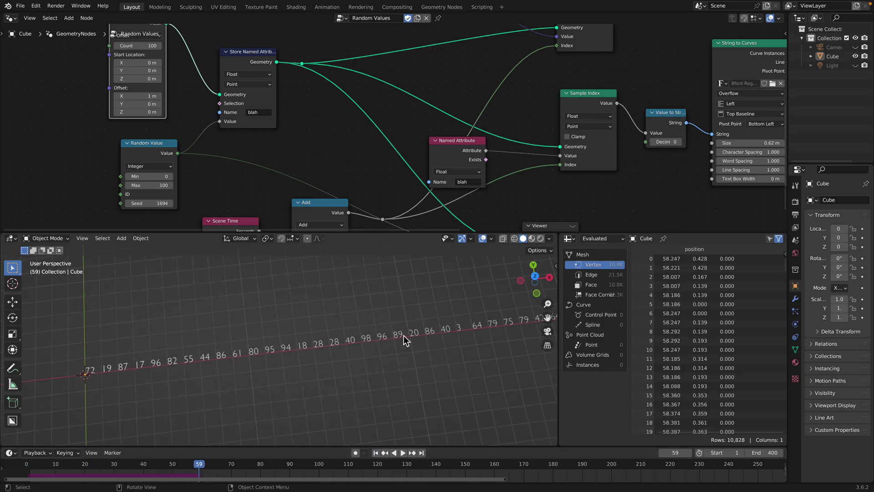
{"action": "left_click", "coordinate": [403, 342]}
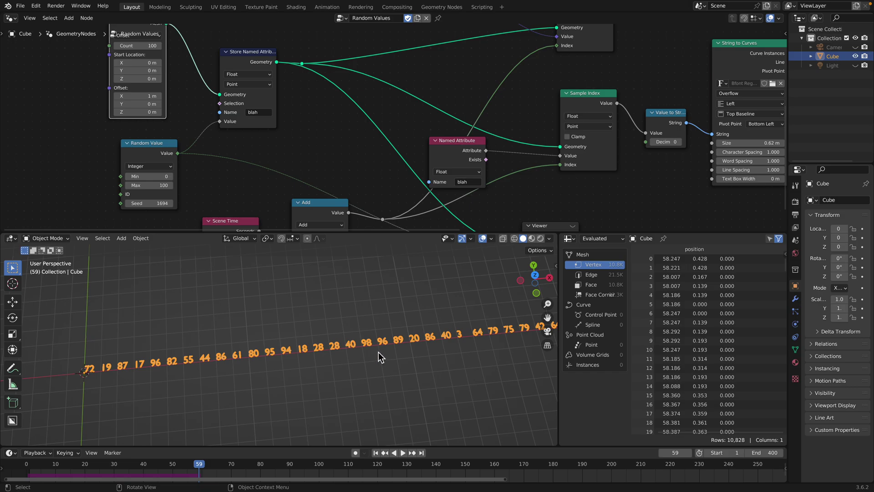
{"action": "middle_click_drag", "start_coordinate": [376, 347], "coordinate": [378, 347]}
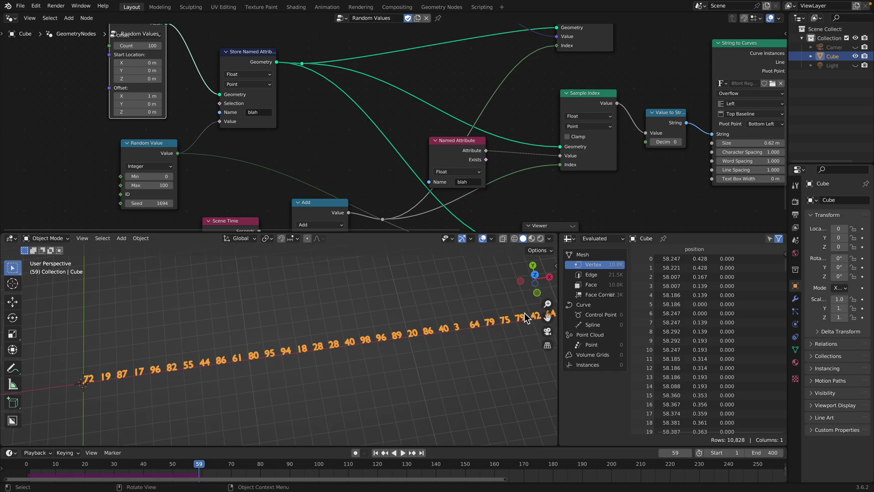
Restart the animation and examine the simulation zone's Join Geometry setup and the Realize Instances node
{"action": "left_click", "coordinate": [377, 452]}
{"action": "key", "text": "space"}
{"action": "middle_click_drag", "start_coordinate": [376, 174], "coordinate": [296, 165]}
{"action": "scroll", "coordinate": [296, 165], "scroll_direction": "down", "scroll_amount": 6}
{"action": "middle_click_drag", "start_coordinate": [476, 175], "coordinate": [167, 213]}
{"action": "scroll", "coordinate": [333, 224], "scroll_direction": "up", "scroll_amount": 7}
{"action": "middle_click_drag", "start_coordinate": [429, 182], "coordinate": [338, 144]}
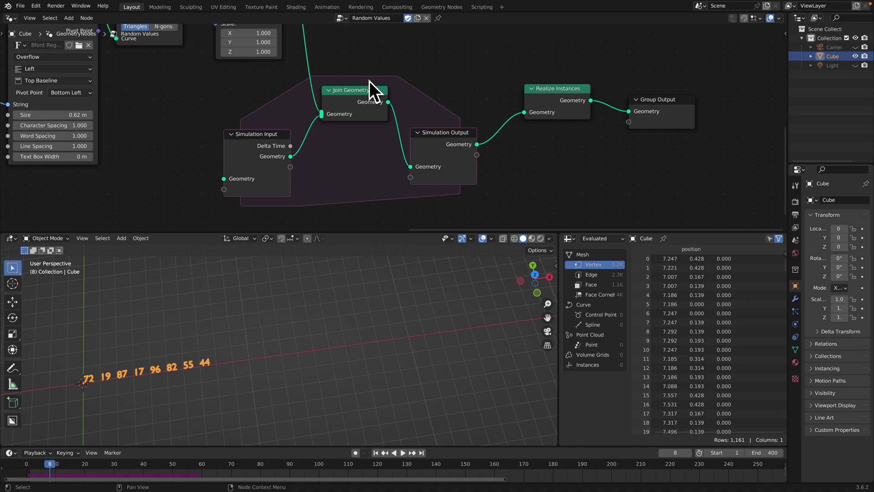
{"action": "scroll", "coordinate": [387, 127], "scroll_direction": "down", "scroll_amount": 1}
{"action": "middle_click_drag", "start_coordinate": [342, 340], "coordinate": [371, 314]}
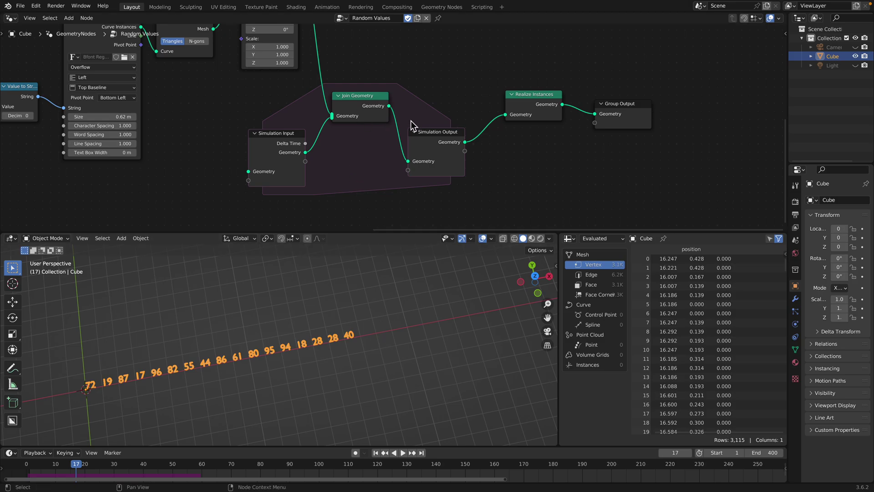
Move the Simulation Input node closer to Join Geometry and replay the animation from the first frame
{"action": "middle_click_drag", "start_coordinate": [417, 119], "coordinate": [448, 132]}
{"action": "left_click_drag", "start_coordinate": [331, 137], "coordinate": [344, 125]}
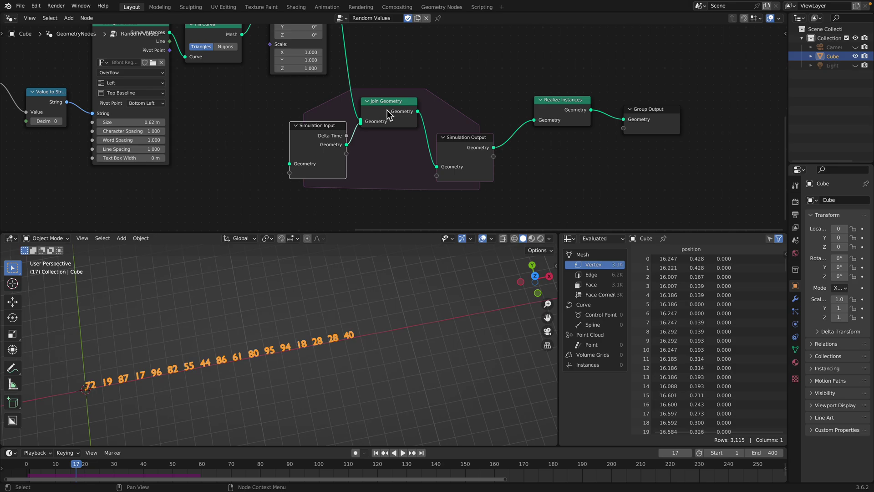
{"action": "left_click", "coordinate": [376, 453]}
{"action": "left_click", "coordinate": [402, 453]}
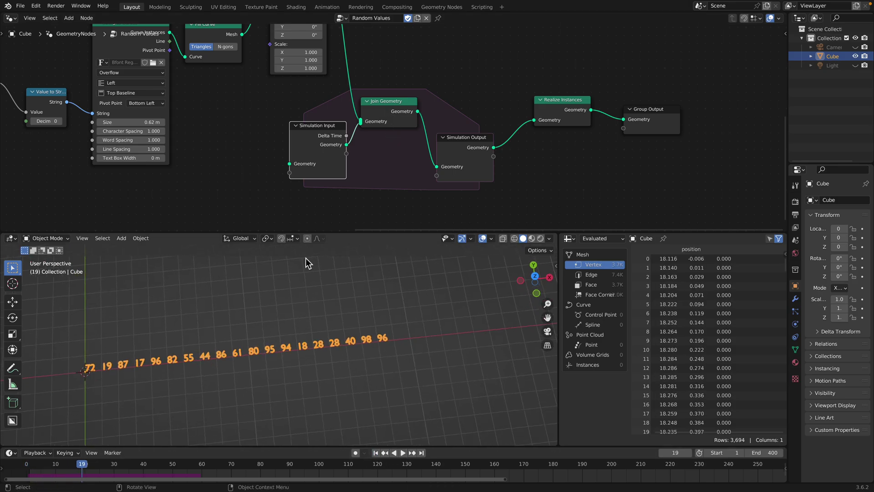
Enlarge the node editor and bring the float Sample Index, Position and Named Attribute nodes closer together
{"action": "scroll", "coordinate": [256, 156], "scroll_direction": "down", "scroll_amount": 1}
{"action": "middle_click_drag", "start_coordinate": [256, 155], "coordinate": [335, 176]}
{"action": "left_click_drag", "start_coordinate": [377, 232], "coordinate": [377, 287]}
{"action": "scroll", "coordinate": [349, 212], "scroll_direction": "down", "scroll_amount": 2}
{"action": "middle_click_drag", "start_coordinate": [338, 237], "coordinate": [370, 259]}
{"action": "middle_click_drag", "start_coordinate": [357, 189], "coordinate": [398, 200]}
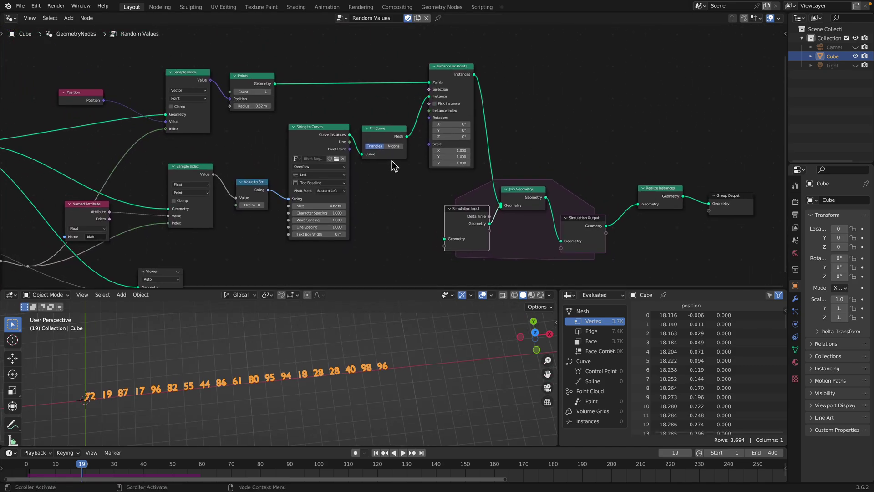
{"action": "middle_click_drag", "start_coordinate": [385, 152], "coordinate": [415, 139]}
{"action": "middle_click_drag", "start_coordinate": [224, 106], "coordinate": [324, 122]}
{"action": "left_click_drag", "start_coordinate": [345, 152], "coordinate": [343, 134]}
{"action": "left_click_drag", "start_coordinate": [253, 82], "coordinate": [287, 67]}
{"action": "left_click_drag", "start_coordinate": [258, 192], "coordinate": [298, 191]}
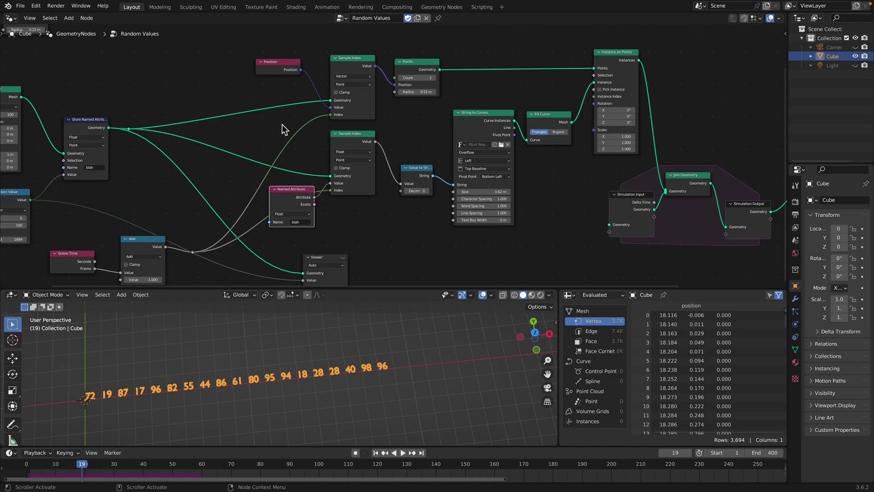
Shift the Store Named Attribute and Mesh Line nodes slightly upward in the node tree
{"action": "middle_click_drag", "start_coordinate": [282, 124], "coordinate": [339, 136]}
{"action": "left_click_drag", "start_coordinate": [144, 128], "coordinate": [150, 116]}
{"action": "middle_click_drag", "start_coordinate": [108, 105], "coordinate": [239, 137]}
{"action": "left_click_drag", "start_coordinate": [178, 132], "coordinate": [184, 124]}
{"action": "middle_click_drag", "start_coordinate": [168, 63], "coordinate": [186, 106]}
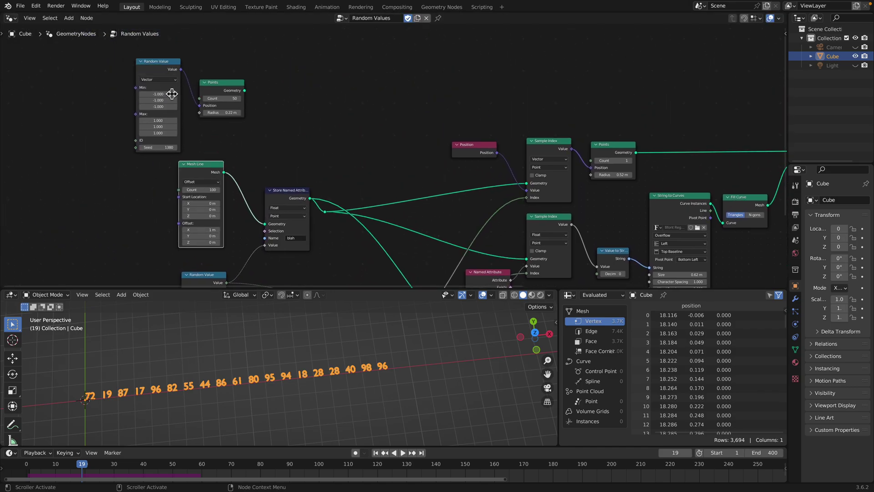
Reposition the vector Random Value and Points nodes and connect Points to Store Named Attribute's Geometry input in place of Mesh Line
{"action": "left_click_drag", "start_coordinate": [156, 69], "coordinate": [127, 56]}
{"action": "left_click_drag", "start_coordinate": [219, 85], "coordinate": [208, 80]}
{"action": "left_click_drag", "start_coordinate": [137, 48], "coordinate": [117, 61]}
{"action": "scroll", "coordinate": [119, 59], "scroll_direction": "up", "scroll_amount": 1}
{"action": "left_click_drag", "start_coordinate": [211, 82], "coordinate": [255, 230]}
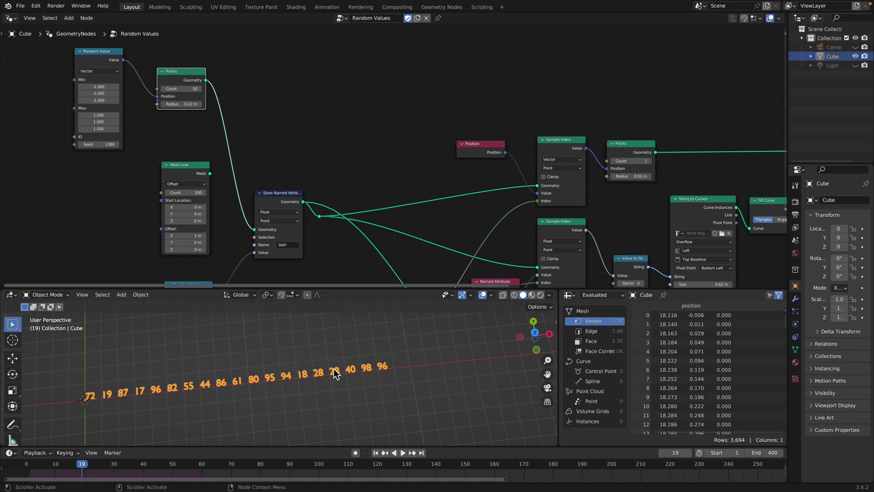
Play the animation from the first frame to inspect the numbers on the random points, and enlarge the 3D viewport
{"action": "left_click", "coordinate": [376, 453]}
{"action": "left_click", "coordinate": [403, 453]}
{"action": "middle_click_drag", "start_coordinate": [264, 376], "coordinate": [275, 355]}
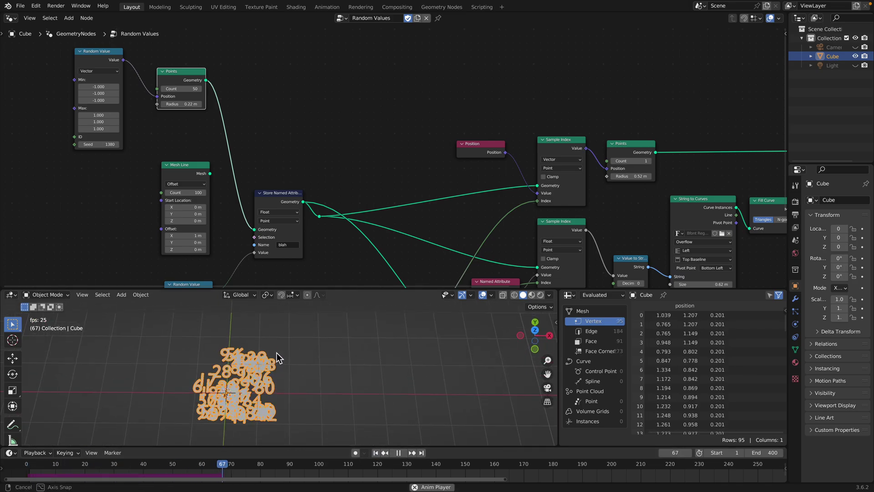
{"action": "key", "text": "space"}
{"action": "left_click_drag", "start_coordinate": [484, 292], "coordinate": [482, 208]}
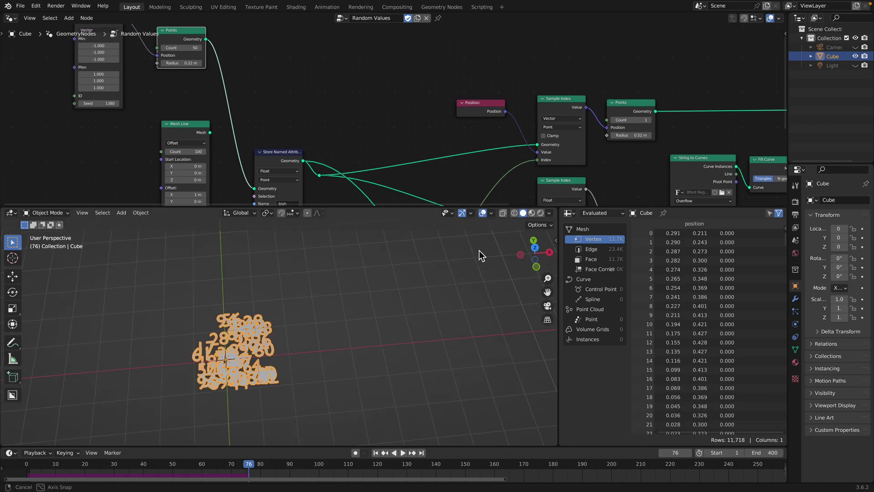
Replay the animation from the first frame while examining the accumulating numbers and the spreadsheet's vertex positions
{"action": "middle_click_drag", "start_coordinate": [365, 309], "coordinate": [361, 354]}
{"action": "key", "text": "space"}
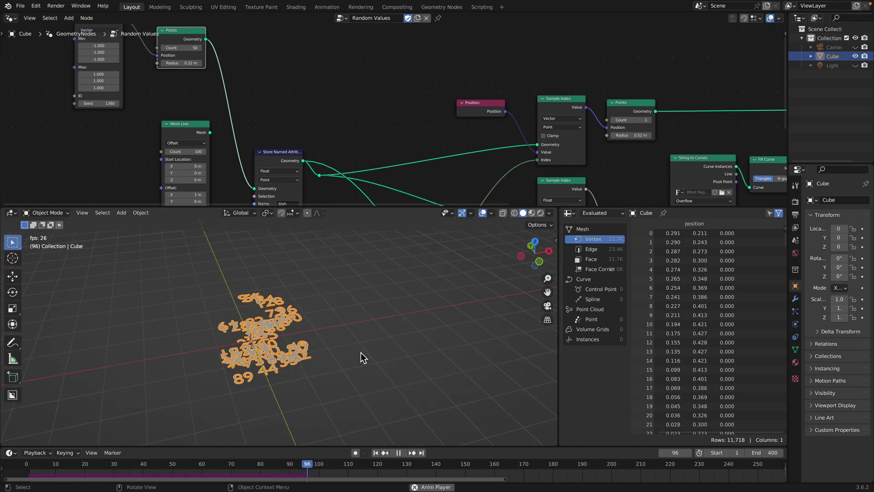
{"action": "key", "text": "space"}
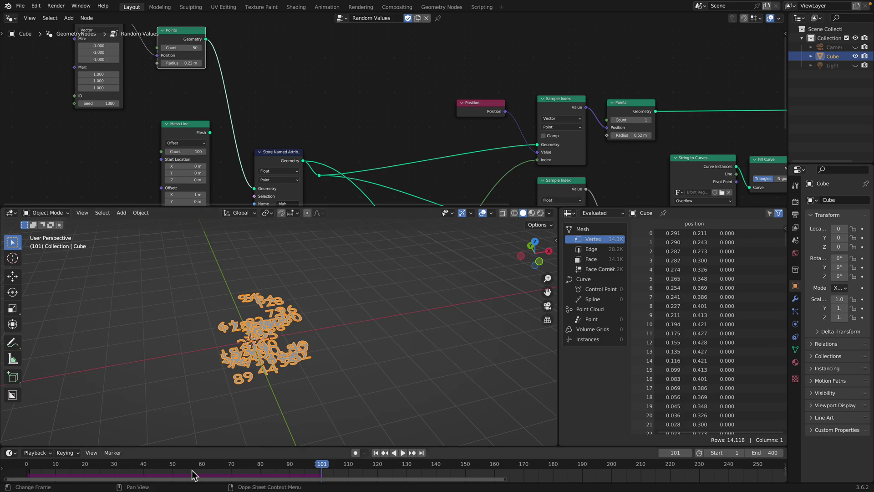
{"action": "left_click", "coordinate": [376, 452]}
{"action": "left_click", "coordinate": [403, 452]}
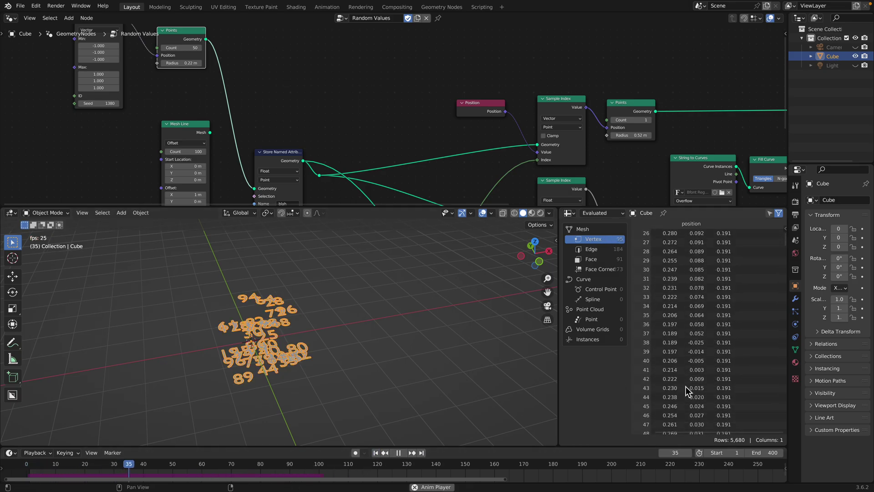
{"action": "scroll", "coordinate": [689, 396], "scroll_direction": "down", "scroll_amount": 10}
{"action": "scroll", "coordinate": [689, 402], "scroll_direction": "down", "scroll_amount": 5}
{"action": "key", "text": "space"}
Play the animation once more from frame 1 to frame 46 with the 3D view orbited to another angle
{"action": "middle_click_drag", "start_coordinate": [468, 414], "coordinate": [368, 457]}
{"action": "left_click", "coordinate": [376, 452]}
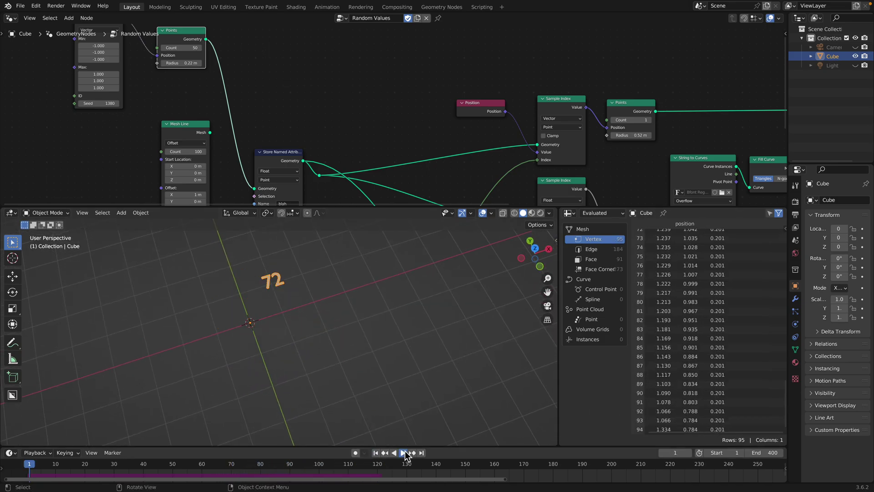
{"action": "left_click", "coordinate": [403, 453]}
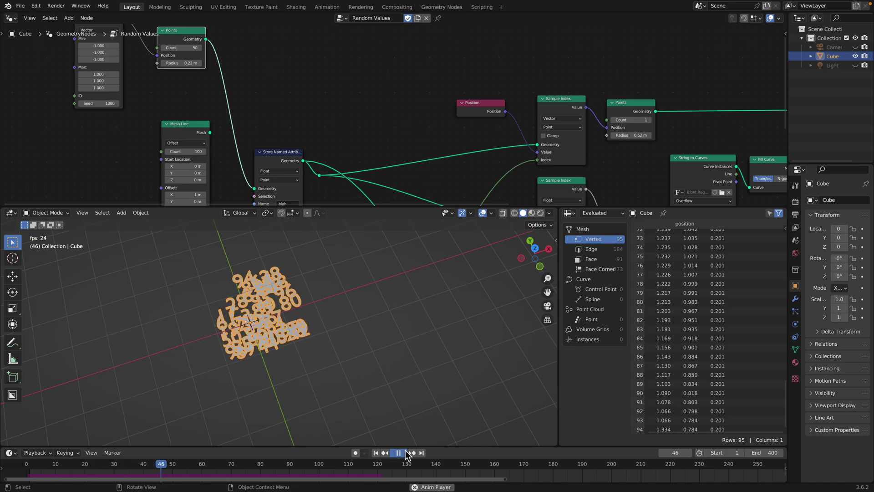
{"action": "left_click", "coordinate": [403, 453]}
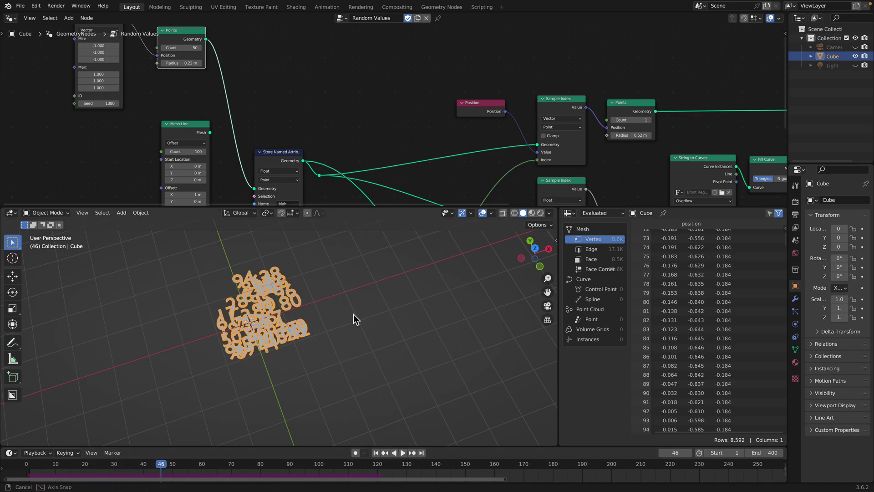
Switch the 3D view to Material Preview shading and enable Eevee ambient occlusion with a distance of 6.4 m
{"action": "left_click", "coordinate": [532, 213]}
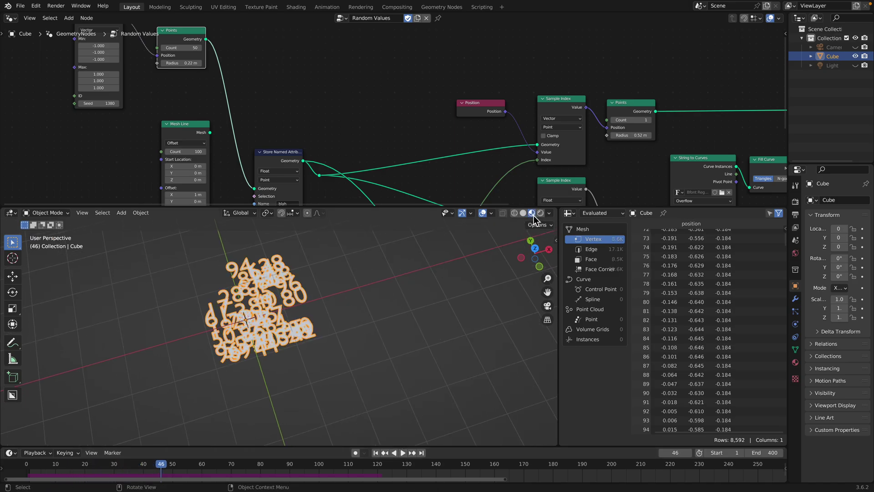
{"action": "left_click", "coordinate": [796, 201]}
{"action": "left_click", "coordinate": [818, 265]}
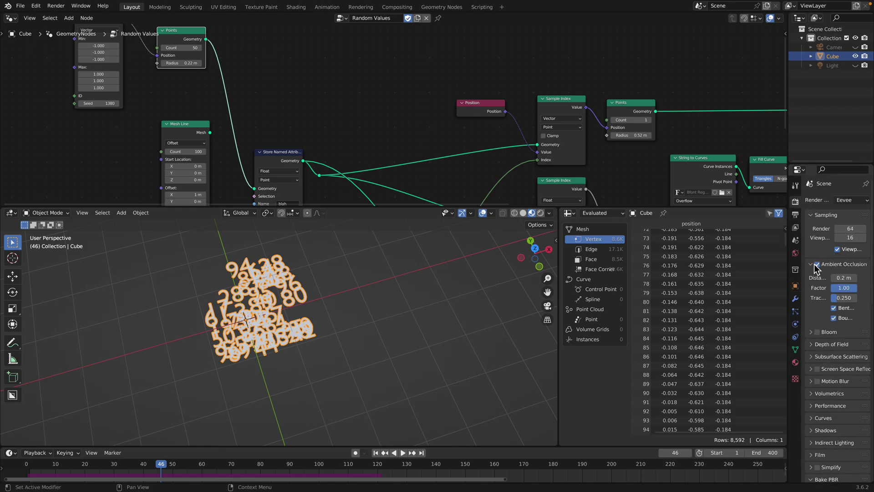
{"action": "left_click", "coordinate": [855, 277]}
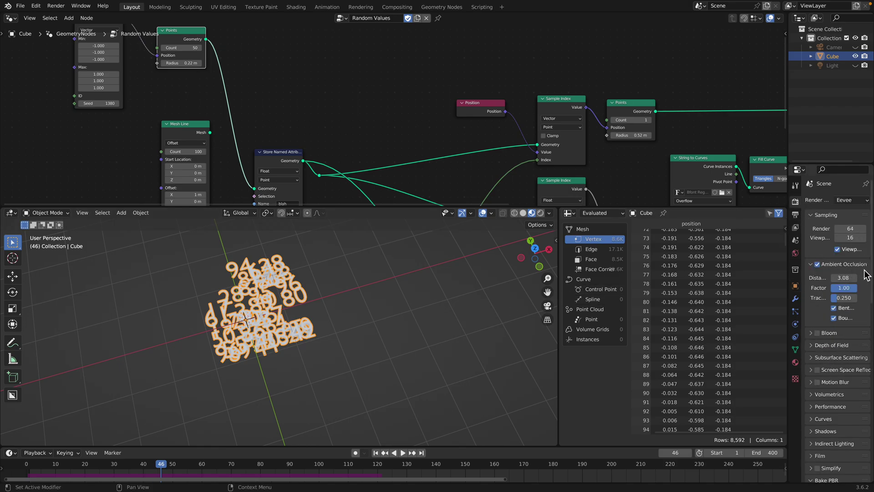
{"action": "left_click_drag", "start_coordinate": [845, 278], "coordinate": [861, 278]}
Deselect the Cube and save the file
{"action": "left_click", "coordinate": [431, 335]}
{"action": "scroll", "coordinate": [379, 334], "scroll_direction": "up", "scroll_amount": 3}
{"action": "middle_click_drag", "start_coordinate": [397, 353], "coordinate": [353, 367]}
{"action": "key", "text": "ctrl+s"}
Play the animation from the first frame to inspect the shaded numbers from different angles
{"action": "left_click", "coordinate": [376, 453]}
{"action": "left_click", "coordinate": [403, 452]}
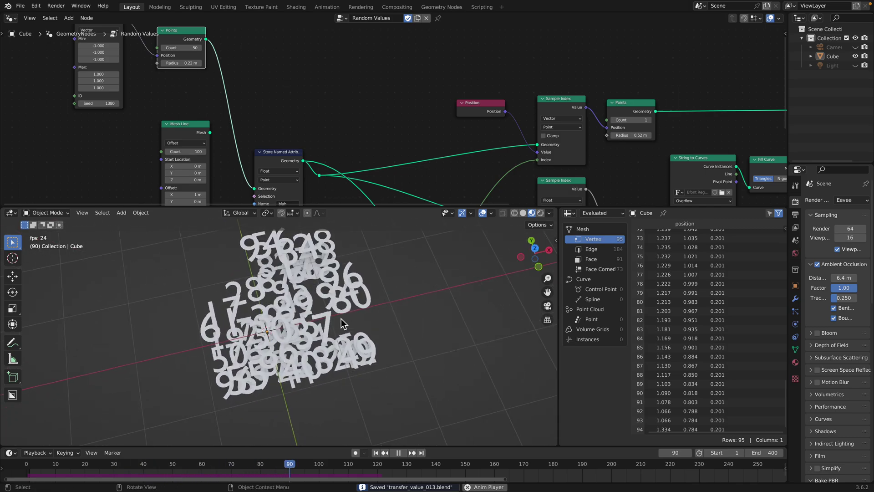
{"action": "middle_click_drag", "start_coordinate": [332, 321], "coordinate": [363, 387]}
{"action": "left_click", "coordinate": [399, 453]}
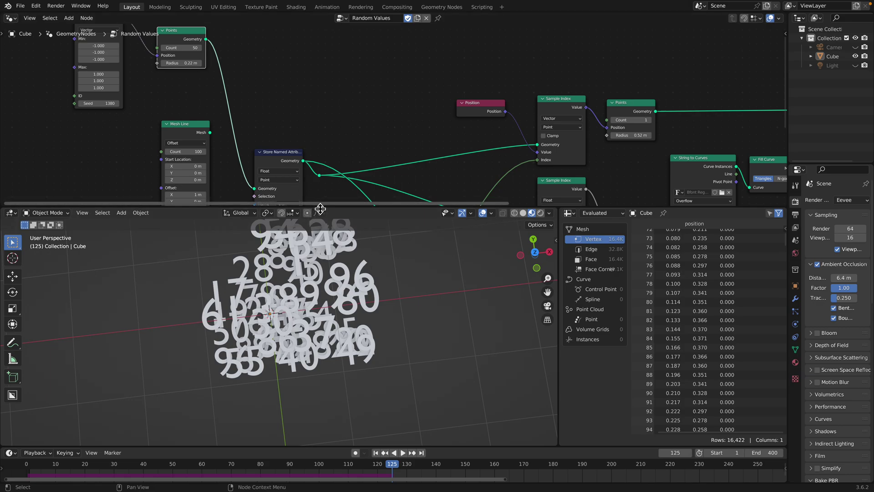
Enlarge the node editor and slightly reposition the vector Random Value and Points nodes
{"action": "left_click_drag", "start_coordinate": [319, 207], "coordinate": [311, 327]}
{"action": "middle_click_drag", "start_coordinate": [194, 123], "coordinate": [211, 120]}
{"action": "left_click_drag", "start_coordinate": [111, 77], "coordinate": [104, 83]}
{"action": "left_click_drag", "start_coordinate": [195, 97], "coordinate": [185, 100]}
{"action": "left_click_drag", "start_coordinate": [282, 211], "coordinate": [278, 208]}
Nudge the integer Random Value node and save the file
{"action": "middle_click_drag", "start_coordinate": [223, 178], "coordinate": [190, 116]}
{"action": "scroll", "coordinate": [238, 166], "scroll_direction": "up", "scroll_amount": 2}
{"action": "left_click_drag", "start_coordinate": [153, 250], "coordinate": [153, 248]}
{"action": "middle_click_drag", "start_coordinate": [154, 283], "coordinate": [152, 247]}
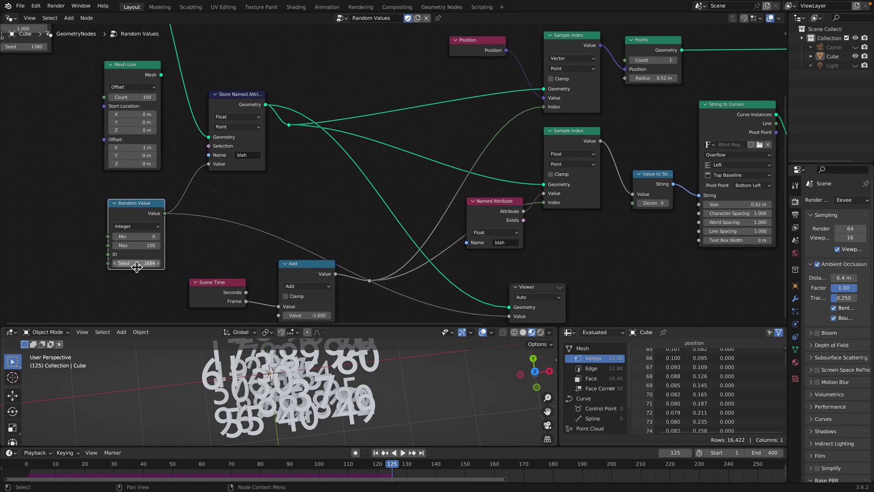
{"action": "middle_click_drag", "start_coordinate": [254, 189], "coordinate": [217, 209]}
{"action": "key", "text": "ctrl+s"}
Reposition the Store Named Attribute, vector Sample Index and Position nodes to tidy the layout
{"action": "left_click_drag", "start_coordinate": [206, 119], "coordinate": [217, 144]}
{"action": "middle_click_drag", "start_coordinate": [282, 160], "coordinate": [231, 166]}
{"action": "scroll", "coordinate": [224, 171], "scroll_direction": "down", "scroll_amount": 2}
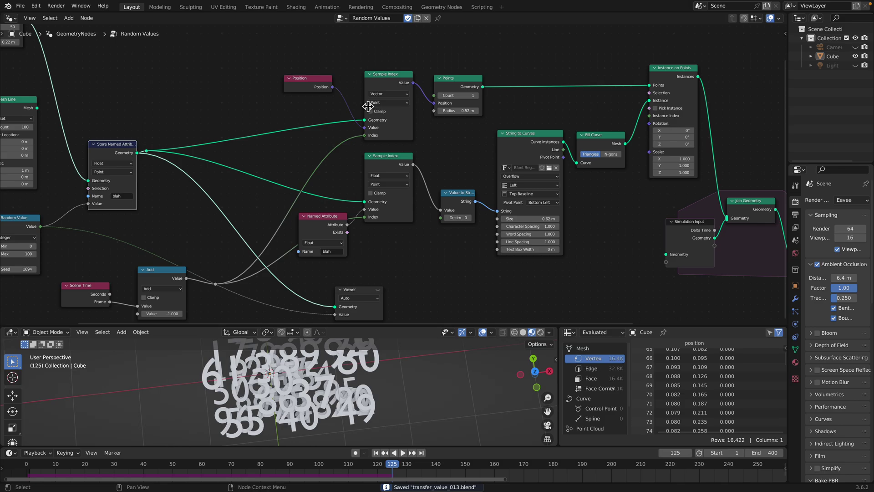
{"action": "left_click_drag", "start_coordinate": [385, 77], "coordinate": [384, 68]}
{"action": "left_click_drag", "start_coordinate": [324, 78], "coordinate": [326, 74]}
{"action": "middle_click_drag", "start_coordinate": [325, 75], "coordinate": [300, 76]}
{"action": "scroll", "coordinate": [299, 76], "scroll_direction": "up", "scroll_amount": 2}
{"action": "left_click_drag", "start_coordinate": [284, 67], "coordinate": [301, 69]}
{"action": "scroll", "coordinate": [285, 98], "scroll_direction": "down", "scroll_amount": 1}
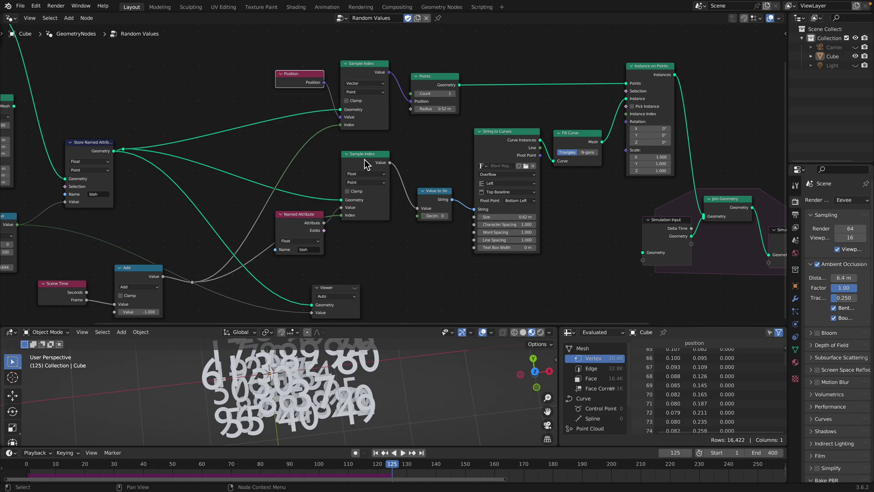
Lower the float Sample Index, nudge Named Attribute, and move the Viewer node aside, making it active
{"action": "left_click_drag", "start_coordinate": [364, 163], "coordinate": [368, 174]}
{"action": "middle_click_drag", "start_coordinate": [339, 182], "coordinate": [363, 158]}
{"action": "left_click_drag", "start_coordinate": [326, 196], "coordinate": [323, 197]}
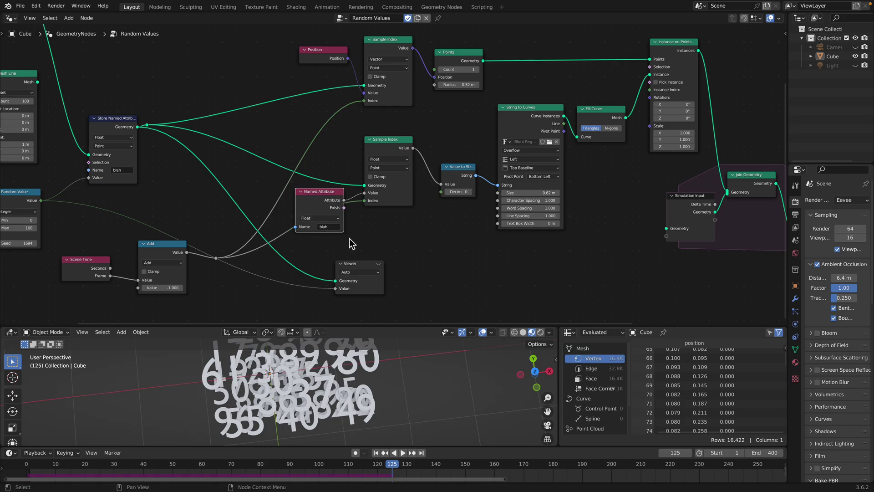
{"action": "middle_click_drag", "start_coordinate": [349, 243], "coordinate": [313, 236]}
{"action": "left_click_drag", "start_coordinate": [321, 261], "coordinate": [370, 262]}
Set the integer Random Value's Max to 1, switch its data type to Float, and play the animation briefly
{"action": "middle_click_drag", "start_coordinate": [222, 201], "coordinate": [356, 219]}
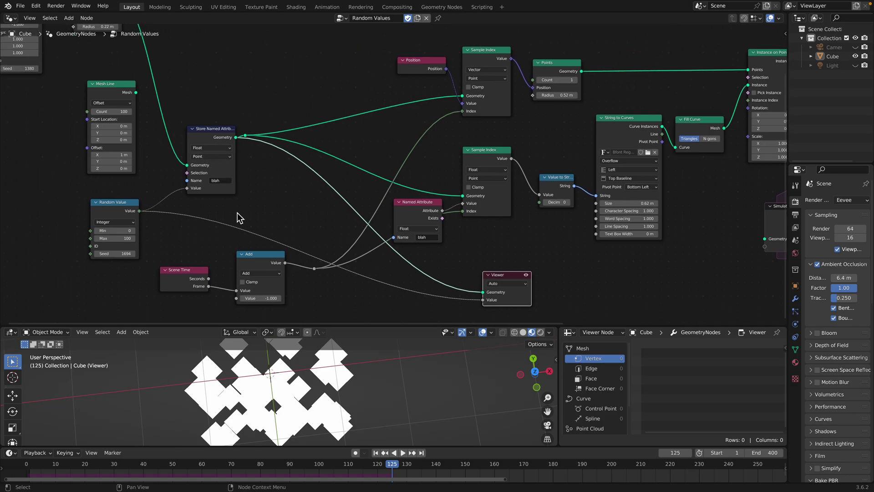
{"action": "key", "text": "Return"}
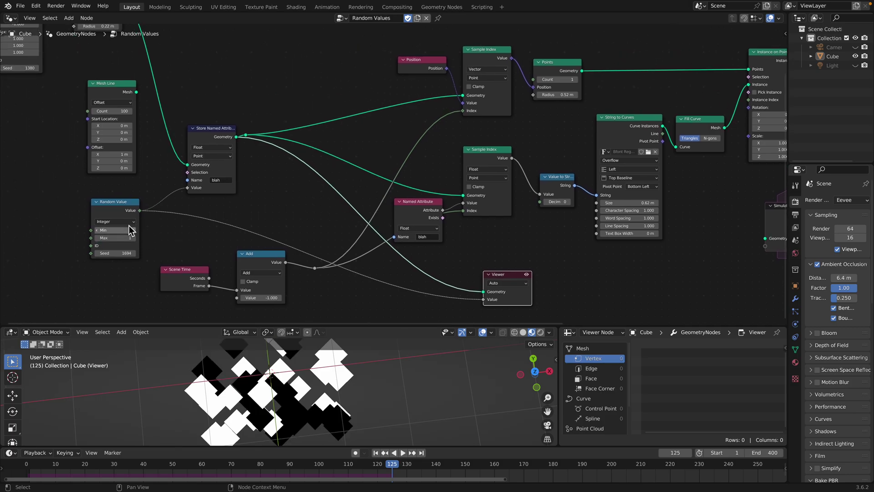
{"action": "left_click", "coordinate": [129, 222]}
{"action": "left_click", "coordinate": [126, 230]}
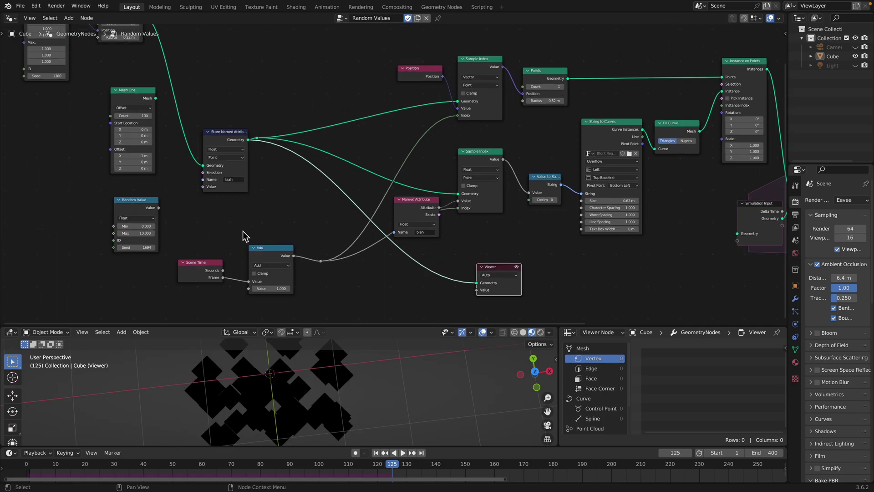
{"action": "scroll", "coordinate": [243, 234], "scroll_direction": "down", "scroll_amount": 1}
{"action": "left_click", "coordinate": [403, 453]}
{"action": "left_click", "coordinate": [375, 453]}
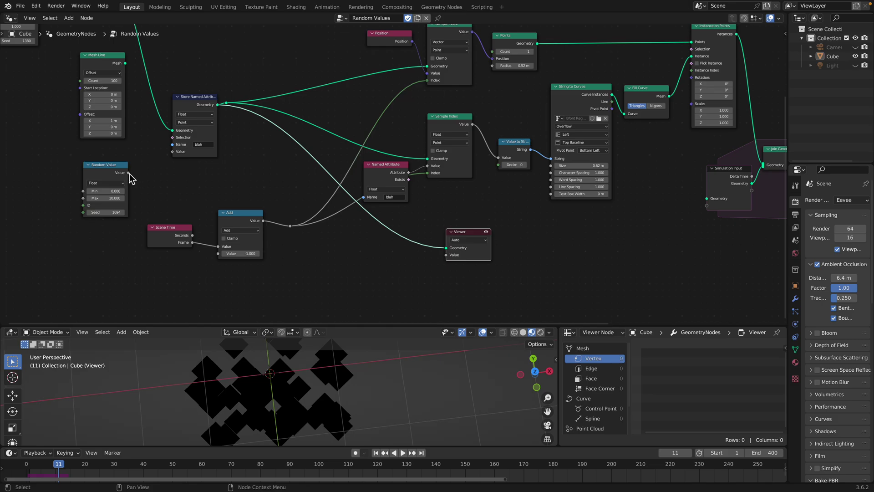
Set the float Random Value's Max to 1 and connect its output to the Value inputs of Store Named Attribute and Viewer
{"action": "left_click", "coordinate": [120, 184]}
{"action": "key", "text": "Escape"}
{"action": "left_click", "coordinate": [123, 198]}
{"action": "left_click_drag", "start_coordinate": [128, 172], "coordinate": [170, 155]}
{"action": "left_click_drag", "start_coordinate": [129, 173], "coordinate": [446, 255]}
Enlarge the 3D viewport and play the animation from the first frame to inspect the Viewer's grey-shaded random points
{"action": "left_click", "coordinate": [377, 453]}
{"action": "left_click", "coordinate": [403, 453]}
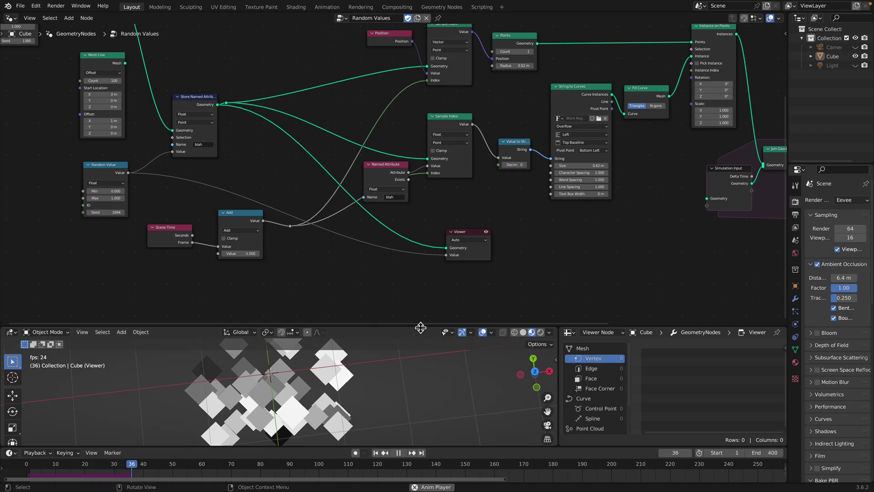
{"action": "left_click_drag", "start_coordinate": [420, 327], "coordinate": [419, 233]}
{"action": "left_click", "coordinate": [376, 452]}
{"action": "middle_click_drag", "start_coordinate": [378, 118], "coordinate": [357, 152]}
{"action": "key", "text": "space"}
Switch Random Value back to Integer with a Max of 100 and reconnect it to Store Named Attribute's Value input
{"action": "left_click", "coordinate": [104, 162]}
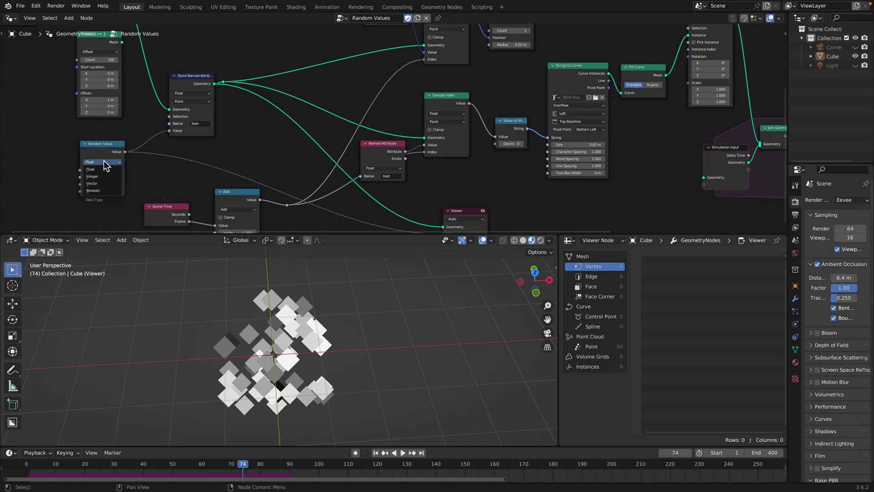
{"action": "left_click", "coordinate": [106, 177]}
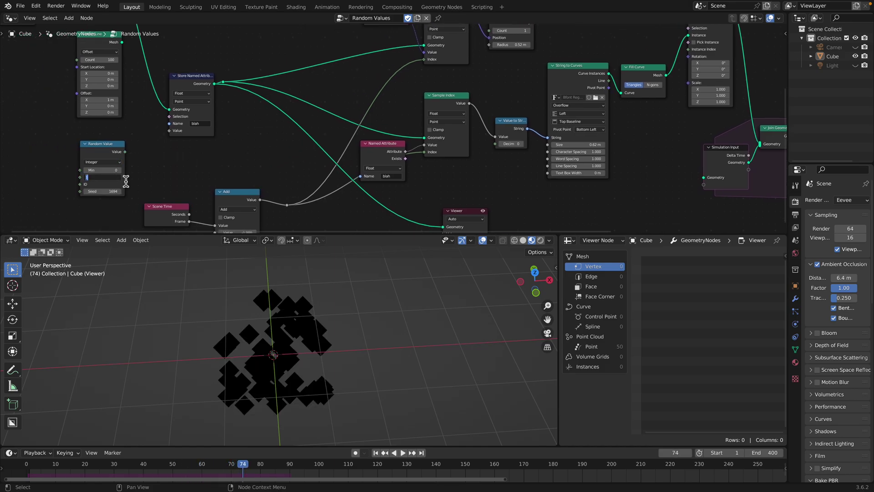
{"action": "key", "text": "Return"}
{"action": "left_click_drag", "start_coordinate": [124, 152], "coordinate": [169, 130]}
Delete the Viewer node from the node tree
{"action": "left_click", "coordinate": [461, 211]}
{"action": "right_click", "coordinate": [460, 211]}
{"action": "key", "text": "Escape"}
{"action": "mouse_move", "coordinate": [464, 212]}
{"action": "middle_mouse_down"}
{"action": "mouse_move", "coordinate": [448, 192]}
{"action": "mouse_move", "coordinate": [447, 208]}
{"action": "middle_mouse_up"}
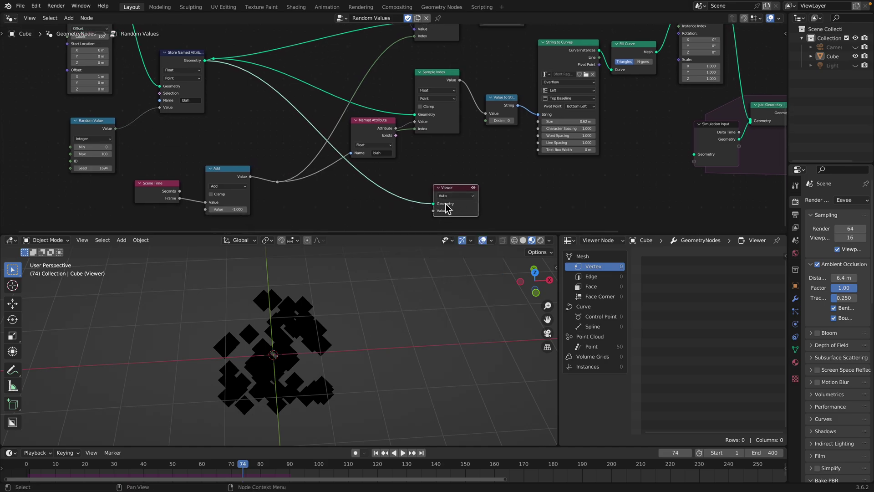
{"action": "key", "text": "x"}
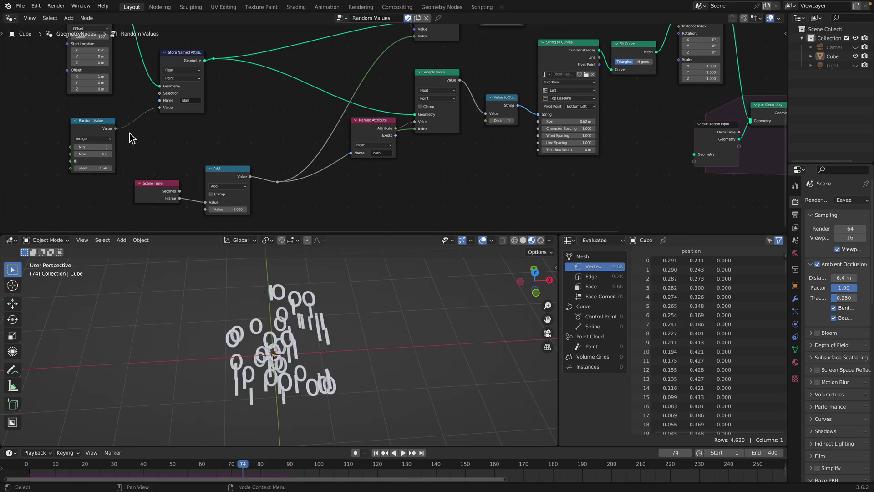
{"action": "left_click_drag", "start_coordinate": [116, 129], "coordinate": [165, 138]}
{"action": "left_click_drag", "start_coordinate": [221, 147], "coordinate": [266, 113]}
{"action": "key", "text": "Escape"}
Play the animation from the first frame, pausing and orbiting to inspect the accumulated text numbers
{"action": "left_click", "coordinate": [376, 453]}
{"action": "left_click", "coordinate": [402, 453]}
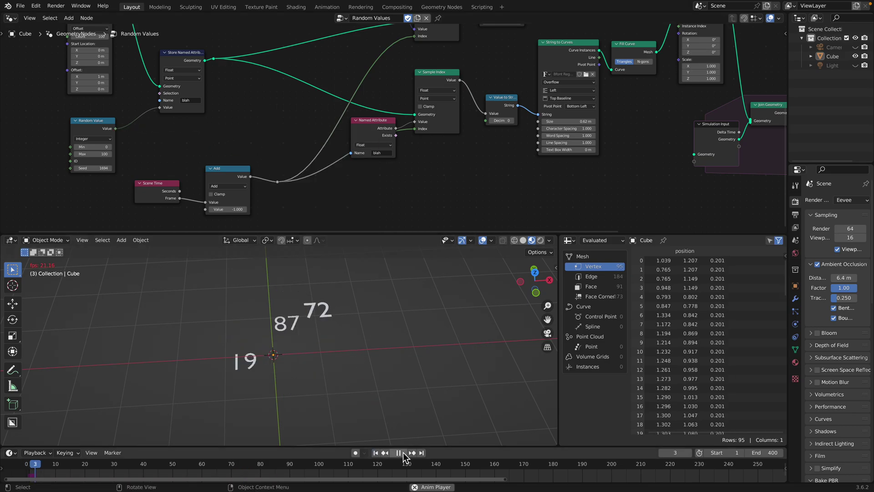
{"action": "left_click", "coordinate": [399, 453]}
{"action": "middle_click_drag", "start_coordinate": [351, 360], "coordinate": [336, 342]}
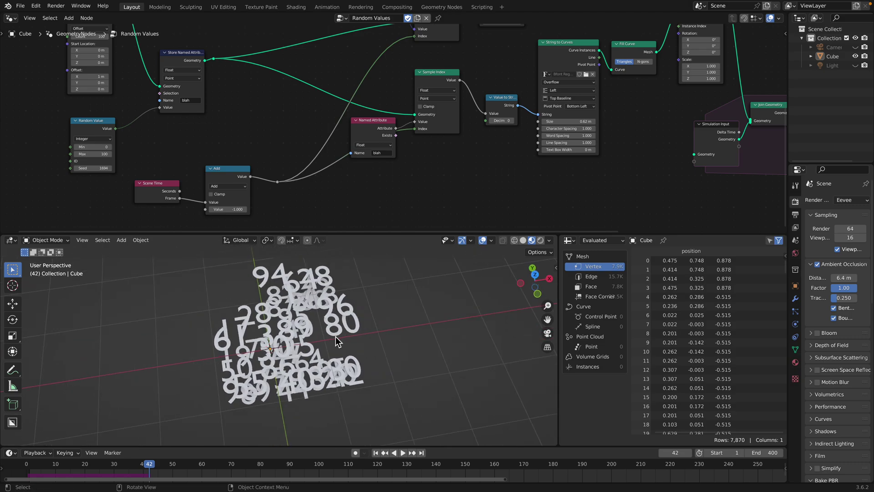
{"action": "key", "text": "space"}
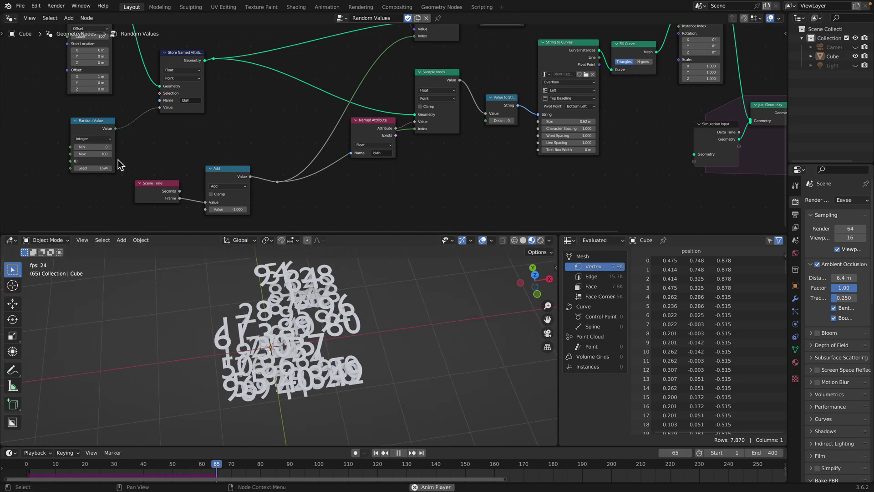
{"action": "key", "text": "space"}
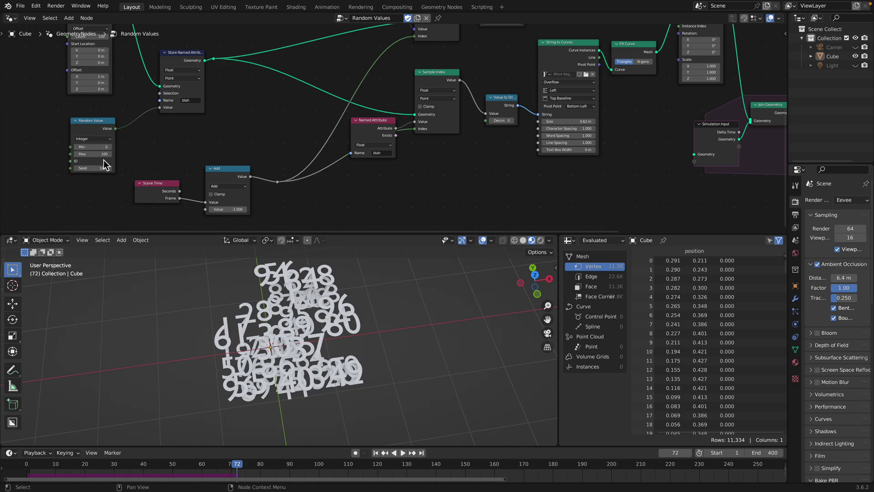
Set the integer Random Value's seed to 1738 and replay the animation from the first frame
{"action": "left_click", "coordinate": [377, 453]}
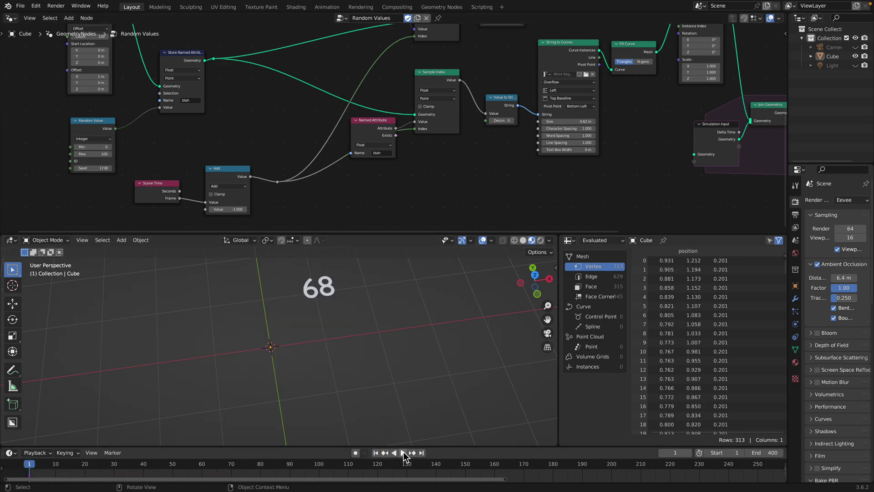
{"action": "left_click", "coordinate": [402, 452]}
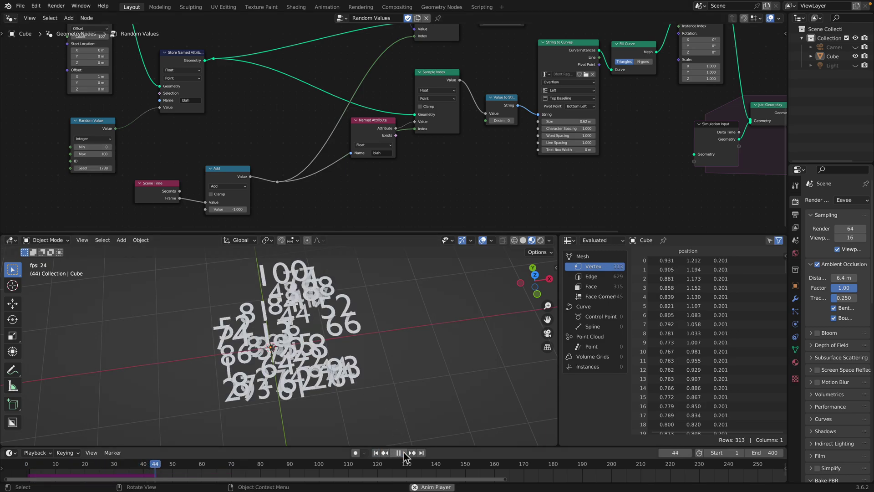
{"action": "left_click", "coordinate": [399, 453]}
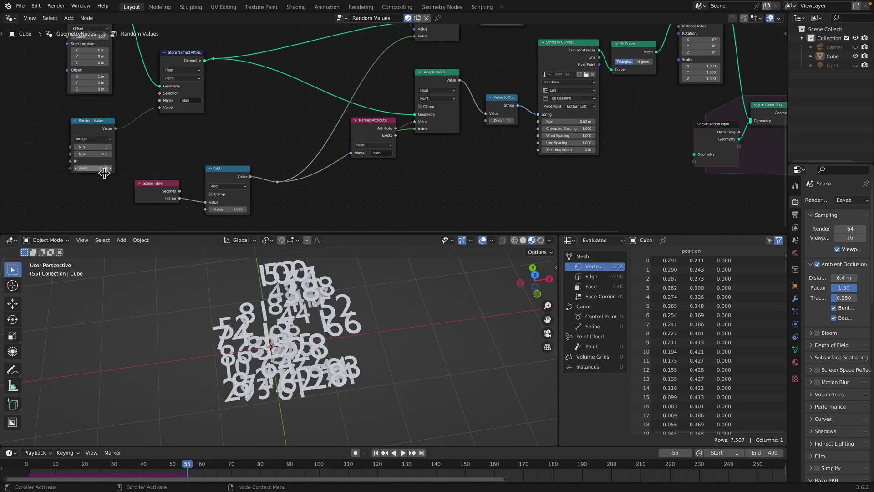
{"action": "middle_click_drag", "start_coordinate": [192, 163], "coordinate": [183, 169]}
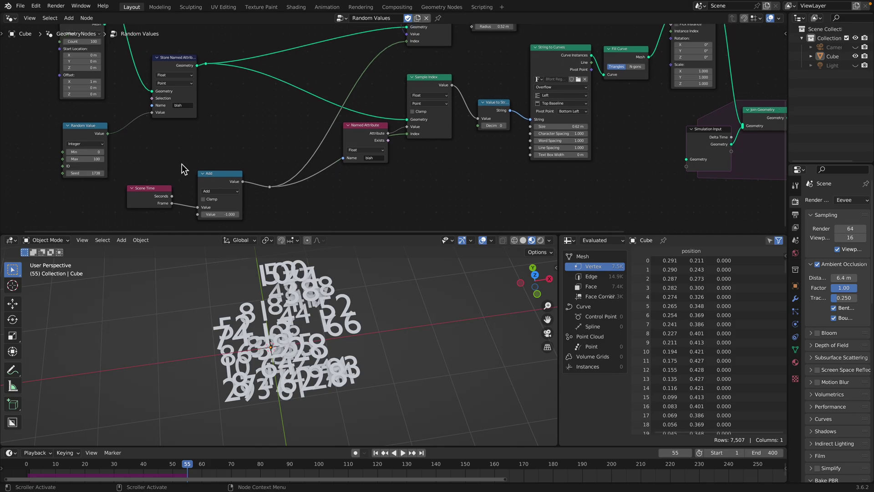
Review the new random numbers by playing from frame 1 and orbiting the view, and save the file
{"action": "left_click", "coordinate": [376, 453]}
{"action": "left_click", "coordinate": [402, 452]}
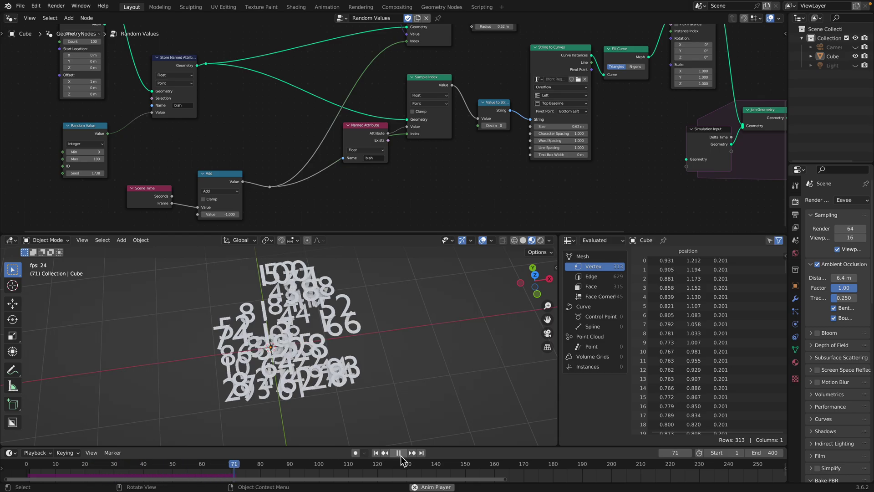
{"action": "left_click", "coordinate": [399, 453]}
{"action": "middle_click_drag", "start_coordinate": [292, 373], "coordinate": [278, 328]}
{"action": "middle_click_drag", "start_coordinate": [112, 118], "coordinate": [244, 216]}
{"action": "middle_click_drag", "start_coordinate": [177, 122], "coordinate": [179, 152]}
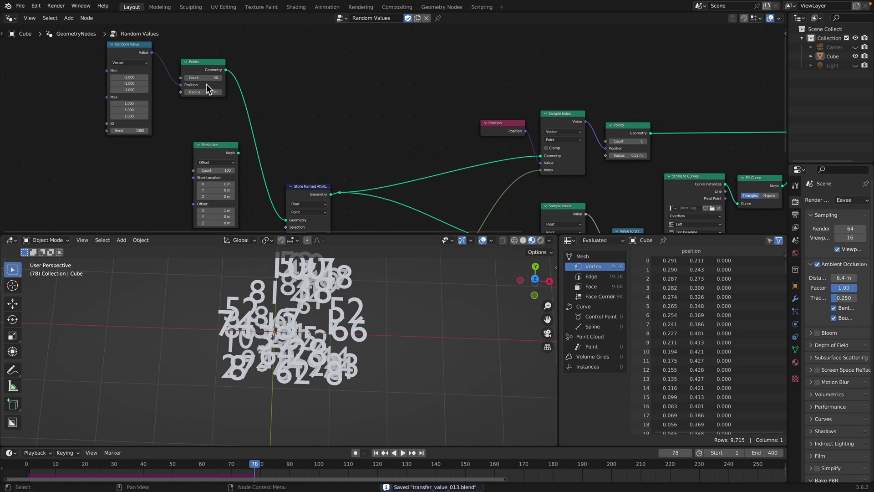
{"action": "middle_click_drag", "start_coordinate": [297, 185], "coordinate": [256, 82]}
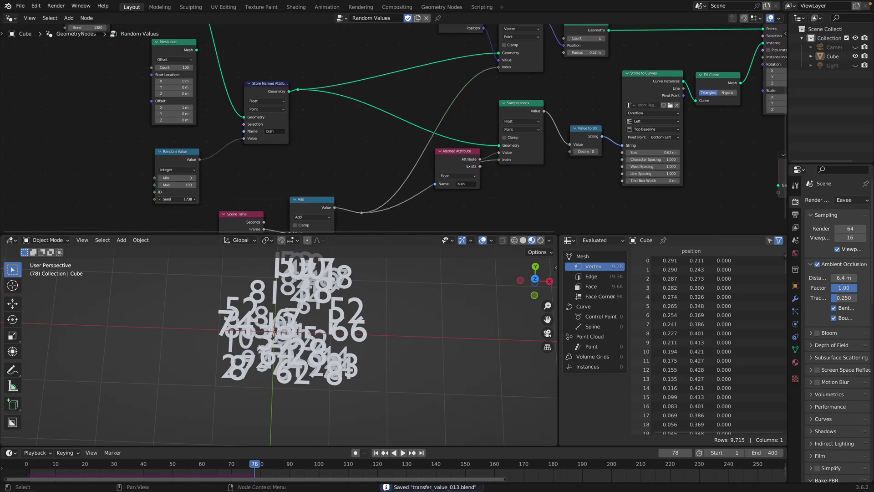
Set the integer Random Value's seed to 1760 and replay the animation from the first frame while orbiting the accumulated numbers
{"action": "left_click", "coordinate": [376, 453]}
{"action": "left_click", "coordinate": [403, 454]}
{"action": "middle_click_drag", "start_coordinate": [402, 352], "coordinate": [413, 338]}
{"action": "middle_click_drag", "start_coordinate": [302, 404], "coordinate": [343, 360]}
{"action": "key", "text": "space"}
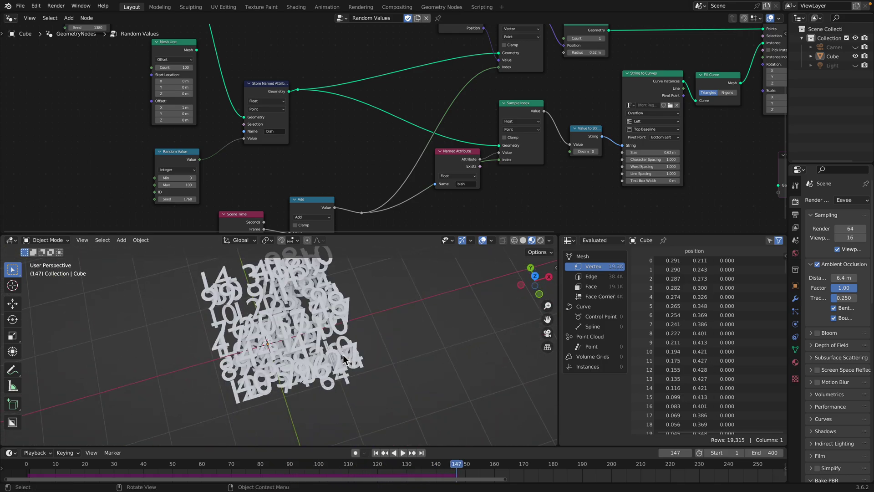
Examine the upper chain of Position, Sample Index and Points nodes that feeds the point input of Instance on Points
{"action": "middle_click_drag", "start_coordinate": [385, 135], "coordinate": [288, 154]}
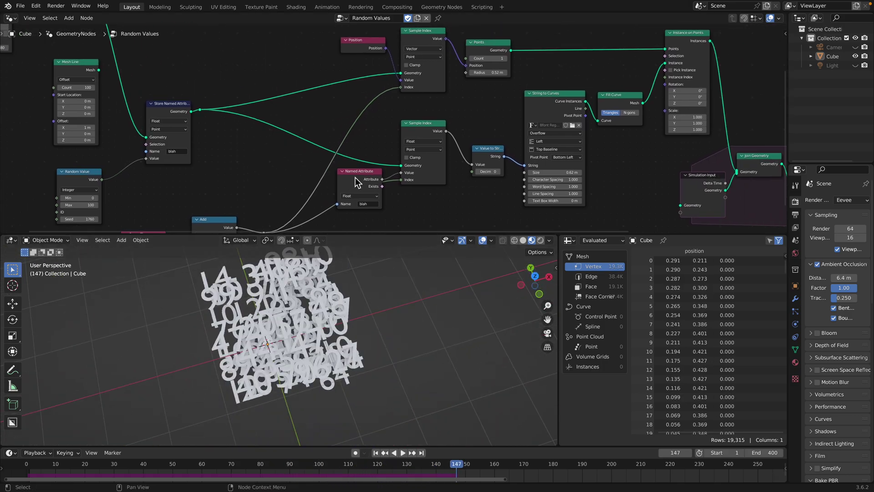
{"action": "middle_click_drag", "start_coordinate": [379, 115], "coordinate": [329, 146]}
{"action": "left_click_drag", "start_coordinate": [314, 72], "coordinate": [306, 64]}
{"action": "left_click_drag", "start_coordinate": [369, 69], "coordinate": [369, 69]}
{"action": "middle_click_drag", "start_coordinate": [295, 70], "coordinate": [217, 50]}
{"action": "left_click_drag", "start_coordinate": [361, 61], "coordinate": [363, 58]}
{"action": "middle_click_drag", "start_coordinate": [356, 58], "coordinate": [321, 86]}
{"action": "scroll", "coordinate": [321, 86], "scroll_direction": "up", "scroll_amount": 1}
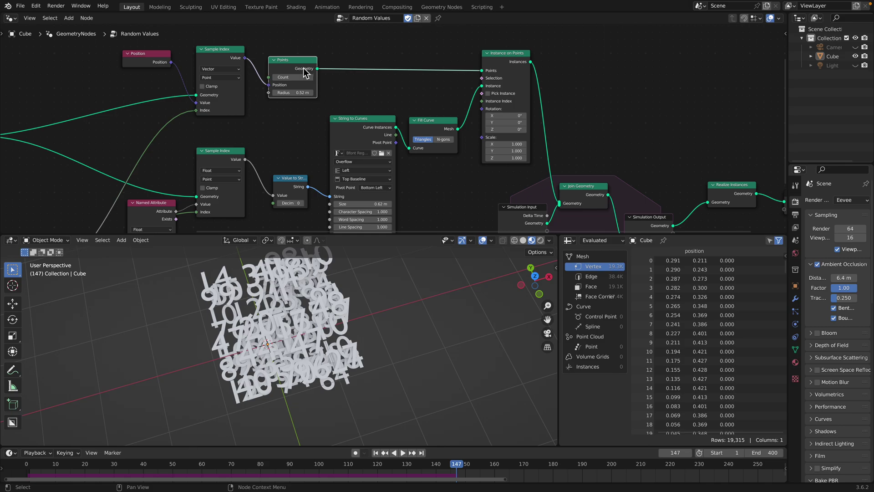
{"action": "mouse_move", "coordinate": [292, 60]}
{"action": "left_mouse_down"}
{"action": "mouse_move", "coordinate": [299, 59]}
{"action": "mouse_move", "coordinate": [291, 73]}
{"action": "left_mouse_up"}
{"action": "middle_click_drag", "start_coordinate": [223, 65], "coordinate": [259, 104]}
{"action": "scroll", "coordinate": [239, 115], "scroll_direction": "up", "scroll_amount": 1}
{"action": "scroll", "coordinate": [259, 104], "scroll_direction": "down", "scroll_amount": 1}
{"action": "left_click_drag", "start_coordinate": [321, 85], "coordinate": [314, 84]}
{"action": "middle_click_drag", "start_coordinate": [314, 85], "coordinate": [287, 82]}
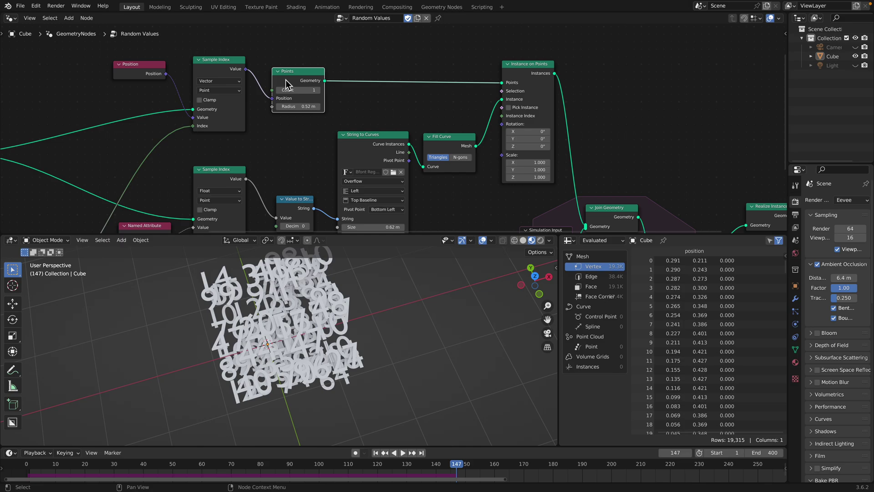
Examine the String to Curves node and its link to Fill Curve, shifting Fill Curve slightly lower
{"action": "scroll", "coordinate": [291, 125], "scroll_direction": "down", "scroll_amount": 1}
{"action": "middle_click_drag", "start_coordinate": [318, 185], "coordinate": [290, 163]}
{"action": "left_click_drag", "start_coordinate": [281, 173], "coordinate": [274, 157]}
{"action": "left_click", "coordinate": [342, 114]}
{"action": "left_click_drag", "start_coordinate": [342, 115], "coordinate": [345, 108]}
{"action": "middle_click_drag", "start_coordinate": [337, 111], "coordinate": [324, 103]}
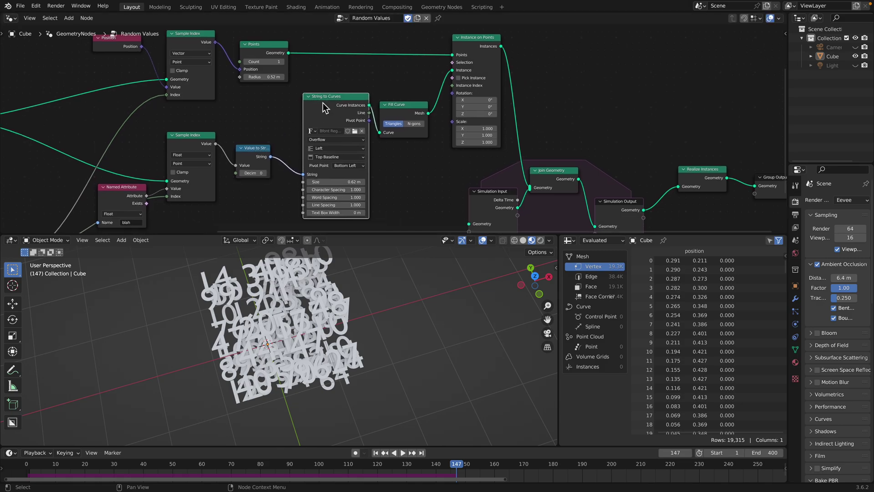
{"action": "left_click_drag", "start_coordinate": [331, 108], "coordinate": [327, 107]}
{"action": "left_click_drag", "start_coordinate": [401, 104], "coordinate": [401, 113]}
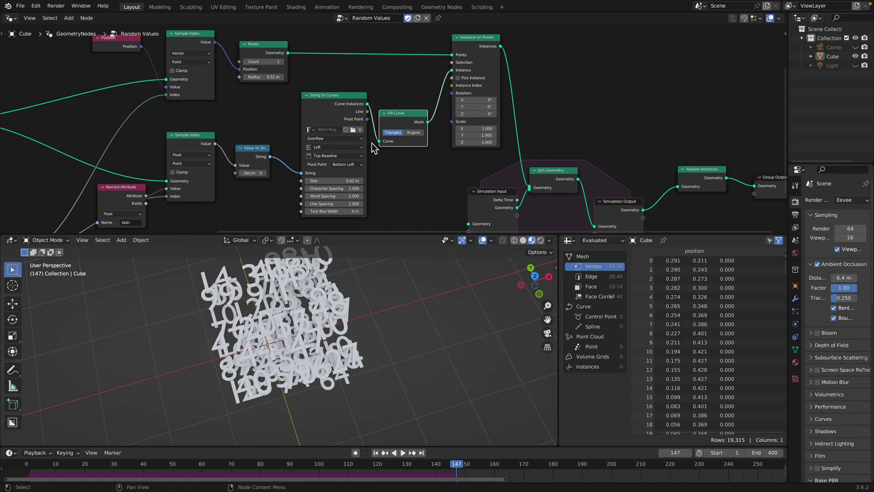
Widen the Value to String node so its full title fits, and save the file
{"action": "scroll", "coordinate": [383, 170], "scroll_direction": "up", "scroll_amount": 1}
{"action": "scroll", "coordinate": [276, 150], "scroll_direction": "up", "scroll_amount": 2}
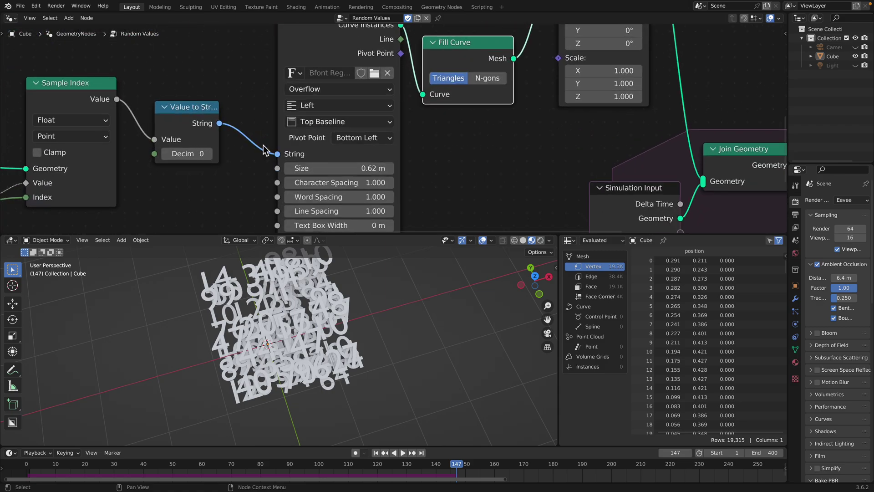
{"action": "middle_click_drag", "start_coordinate": [268, 159], "coordinate": [344, 183]}
{"action": "left_click_drag", "start_coordinate": [294, 161], "coordinate": [320, 160]}
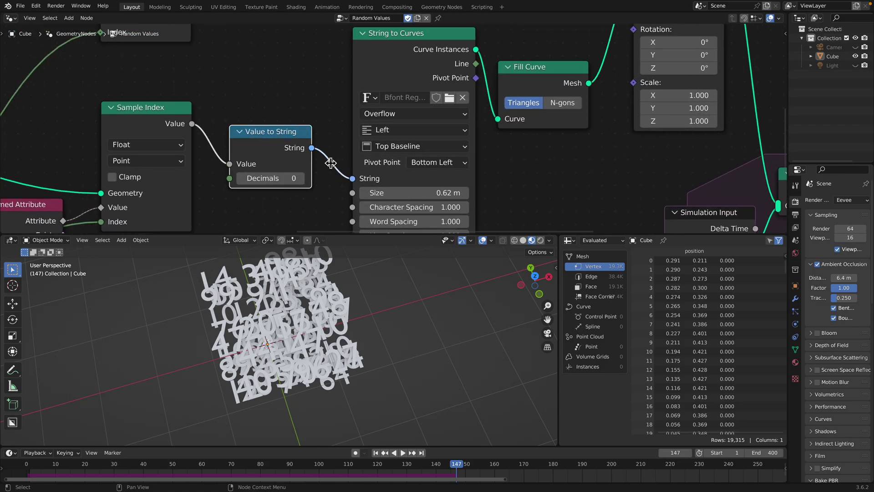
{"action": "scroll", "coordinate": [307, 173], "scroll_direction": "down", "scroll_amount": 1}
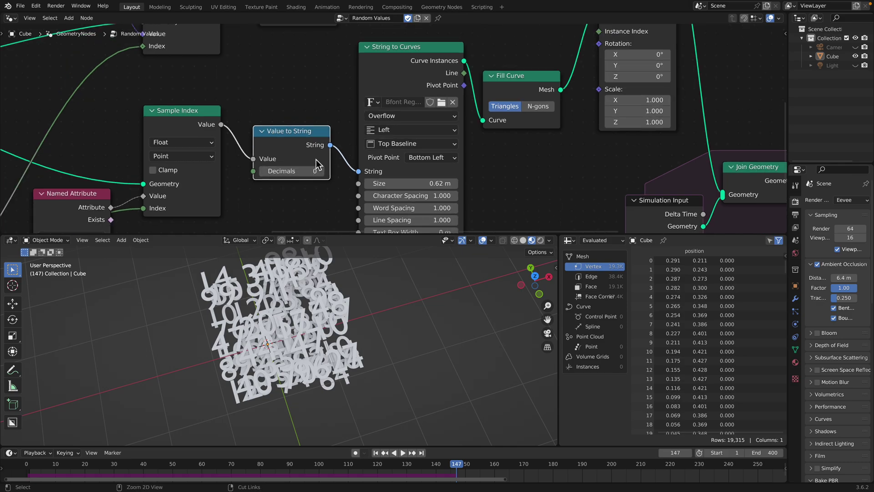
{"action": "scroll", "coordinate": [319, 152], "scroll_direction": "down", "scroll_amount": 1}
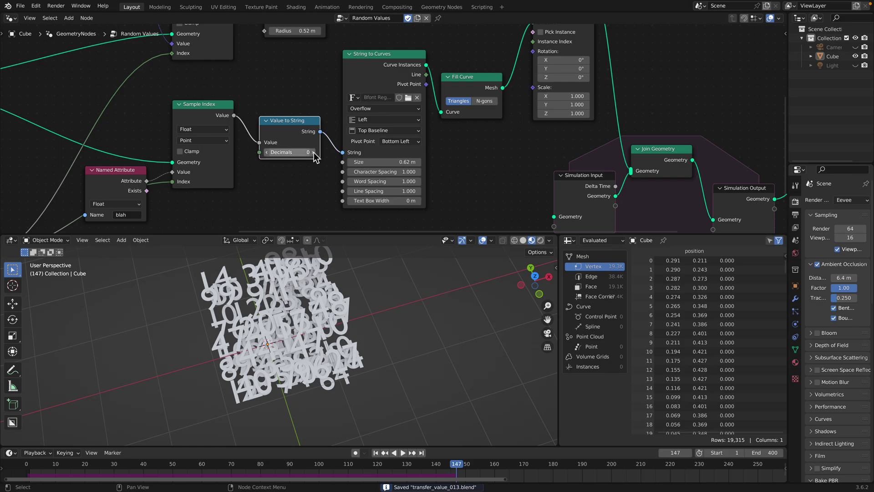
Examine how the filled text curves and the Points geometry feed the Instance on Points node
{"action": "left_click_drag", "start_coordinate": [388, 70], "coordinate": [387, 83]}
{"action": "middle_click_drag", "start_coordinate": [456, 91], "coordinate": [381, 104]}
{"action": "left_click_drag", "start_coordinate": [381, 106], "coordinate": [384, 111]}
{"action": "middle_click_drag", "start_coordinate": [384, 110], "coordinate": [323, 156]}
{"action": "scroll", "coordinate": [318, 140], "scroll_direction": "down", "scroll_amount": 1}
{"action": "left_click_drag", "start_coordinate": [416, 60], "coordinate": [417, 56]}
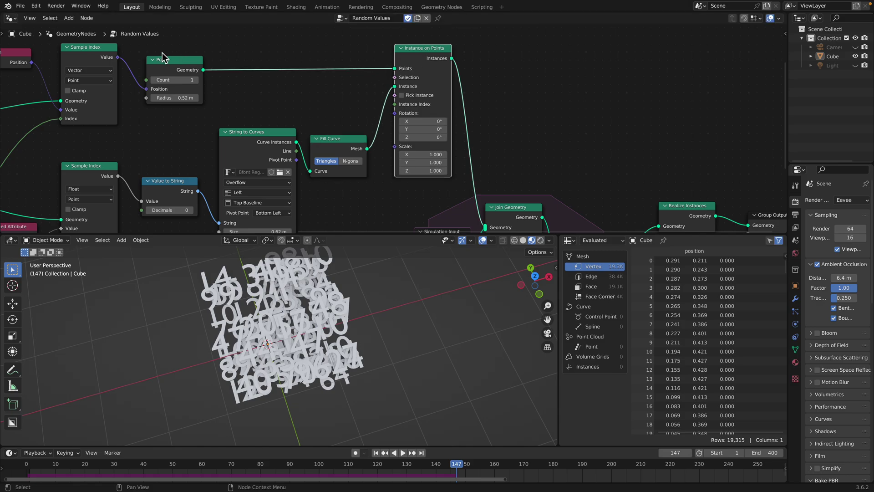
{"action": "middle_click_drag", "start_coordinate": [403, 88], "coordinate": [302, 90]}
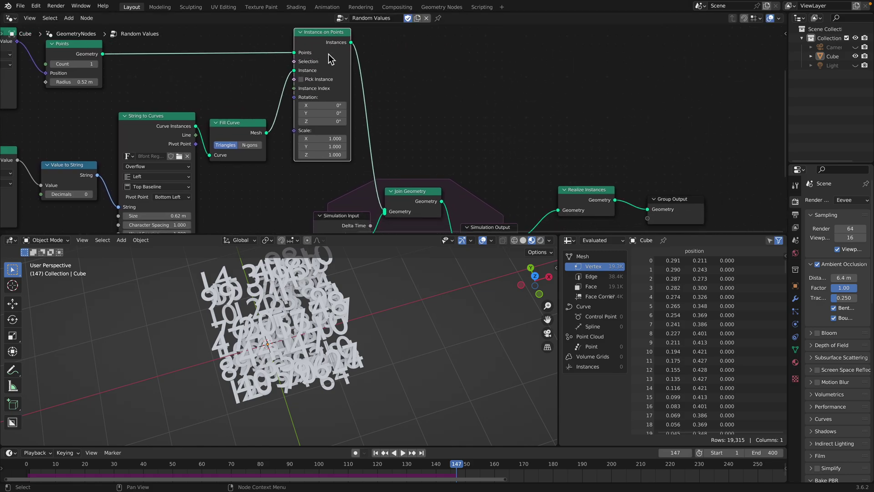
Rearrange the Join Geometry, Simulation Output and Realize Instances nodes slightly, and save the file
{"action": "scroll", "coordinate": [339, 110], "scroll_direction": "down", "scroll_amount": 2}
{"action": "middle_click_drag", "start_coordinate": [338, 112], "coordinate": [329, 87]}
{"action": "left_click_drag", "start_coordinate": [333, 177], "coordinate": [321, 172]}
{"action": "left_click_drag", "start_coordinate": [390, 156], "coordinate": [398, 127]}
{"action": "left_click_drag", "start_coordinate": [459, 191], "coordinate": [457, 162]}
{"action": "left_click_drag", "start_coordinate": [532, 167], "coordinate": [529, 161]}
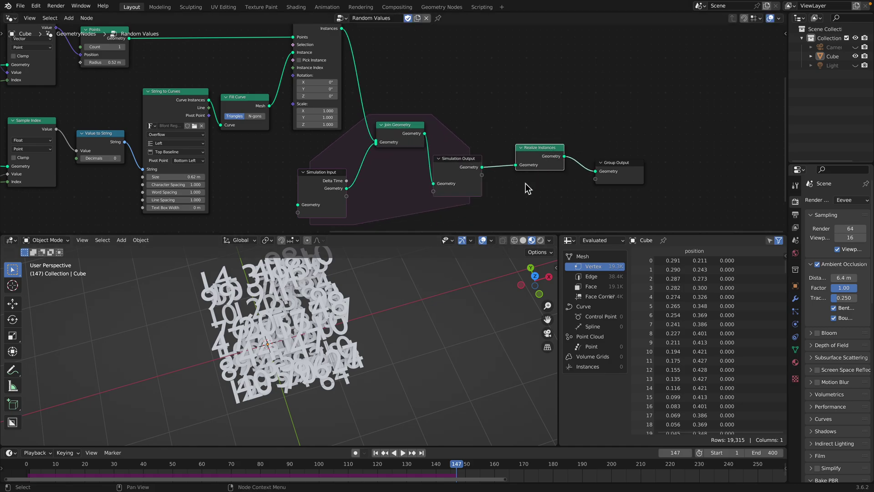
{"action": "key", "text": "ctrl+s"}
Insert an Extrude Mesh node between Realize Instances and Group Output with an offset scale of 0.220
{"action": "middle_click_drag", "start_coordinate": [544, 151], "coordinate": [389, 117]}
{"action": "left_click_drag", "start_coordinate": [478, 132], "coordinate": [550, 144]}
{"action": "key", "text": "shift+a"}
{"action": "type", "text": "sex"}
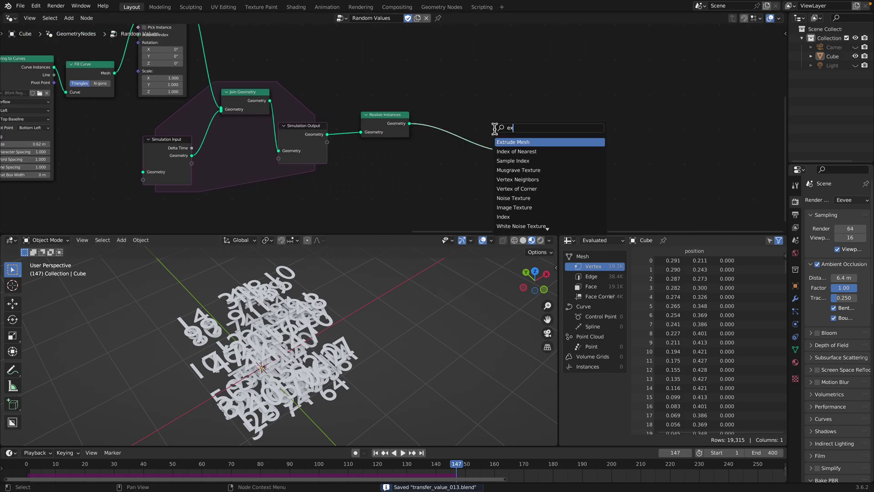
{"action": "key", "text": "Return"}
{"action": "left_click", "coordinate": [461, 152]}
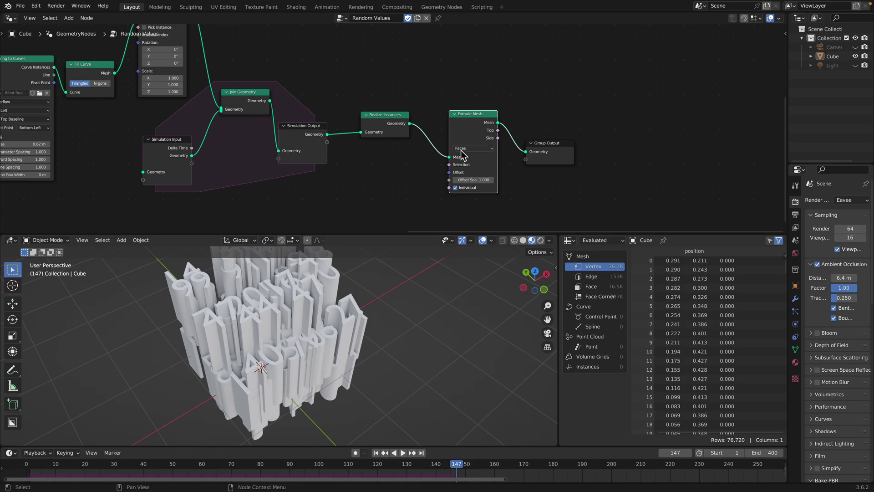
{"action": "mouse_move", "coordinate": [468, 181]}
{"action": "left_mouse_down"}
{"action": "mouse_move", "coordinate": [453, 180]}
{"action": "mouse_move", "coordinate": [465, 180]}
{"action": "left_mouse_up"}
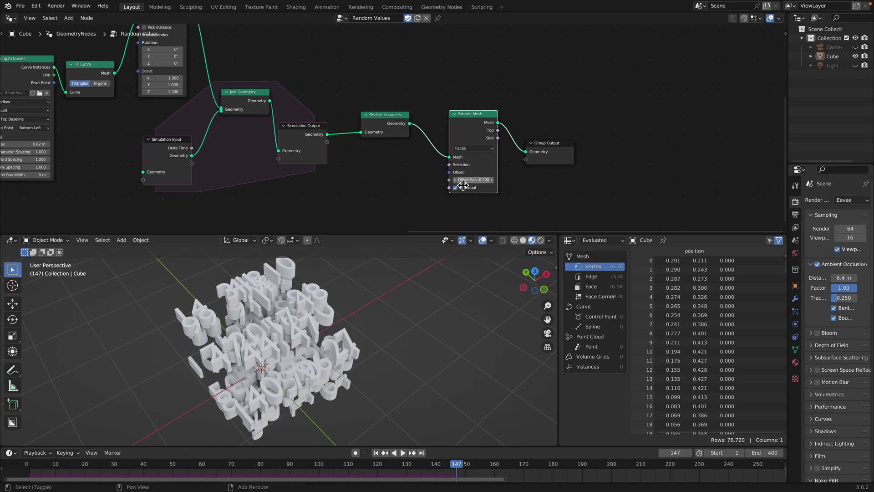
Add a float Random Value node and connect it to the Offset Scale of Extrude Mesh
{"action": "middle_click_drag", "start_coordinate": [388, 186], "coordinate": [407, 170]}
{"action": "key", "text": "shift+a"}
{"action": "type", "text": "random v"}
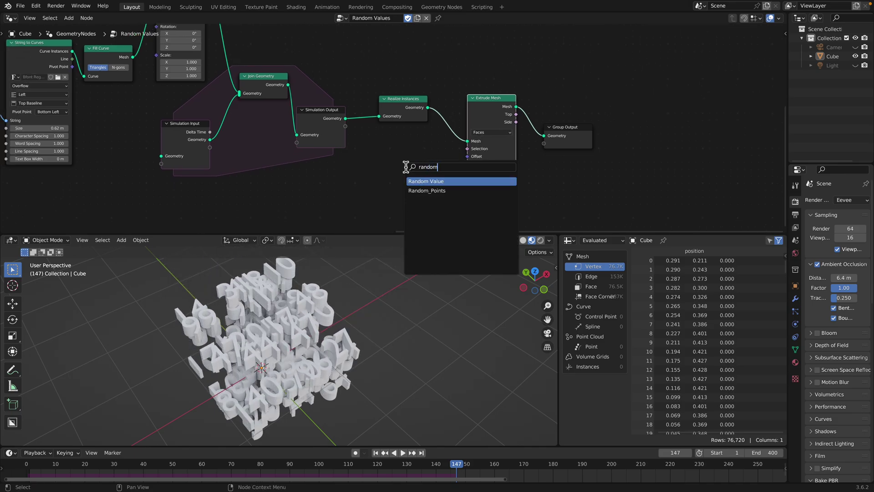
{"action": "key", "text": "Return"}
{"action": "left_click", "coordinate": [408, 170]}
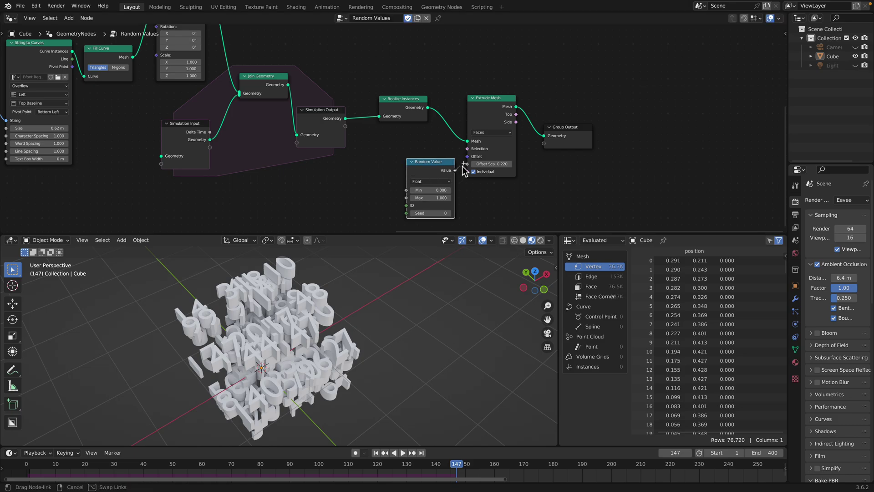
{"action": "left_click_drag", "start_coordinate": [467, 165], "coordinate": [467, 165]}
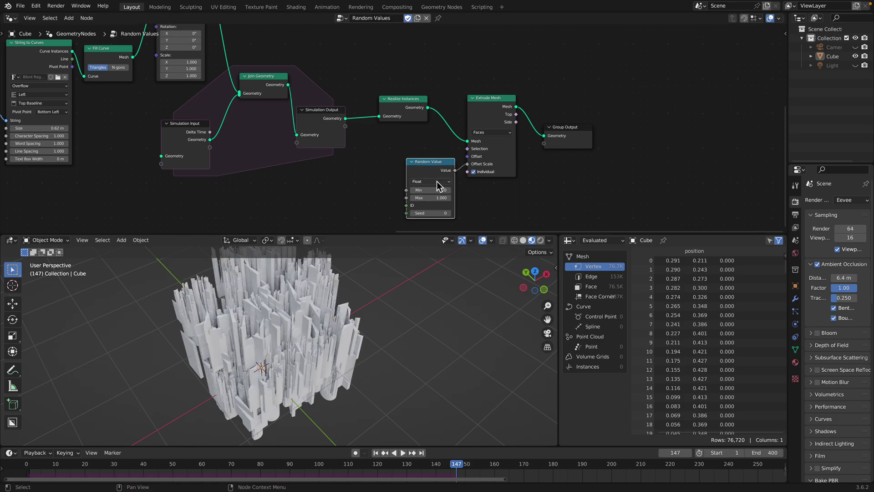
Compare the extrusion with Individual on and off from different angles, leaving Individual off in Faces mode
{"action": "middle_click_drag", "start_coordinate": [314, 346], "coordinate": [348, 297]}
{"action": "left_click", "coordinate": [479, 172]}
{"action": "middle_click_drag", "start_coordinate": [394, 316], "coordinate": [402, 297]}
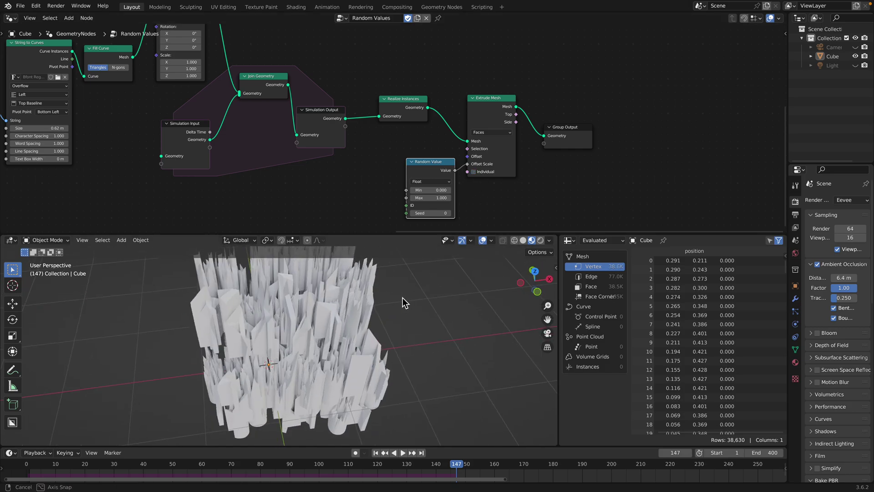
{"action": "left_click", "coordinate": [475, 172]}
{"action": "left_click", "coordinate": [476, 171]}
{"action": "left_click", "coordinate": [475, 172]}
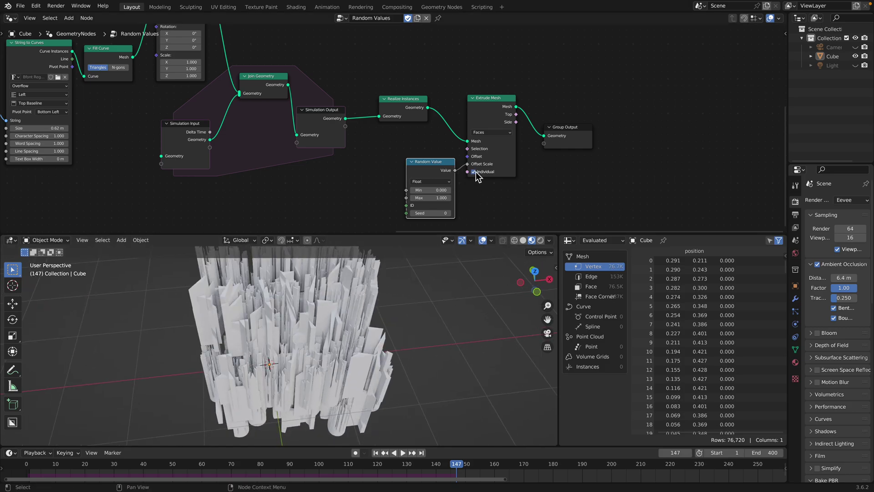
{"action": "left_click", "coordinate": [476, 172]}
{"action": "left_click", "coordinate": [483, 132]}
{"action": "left_click", "coordinate": [483, 133]}
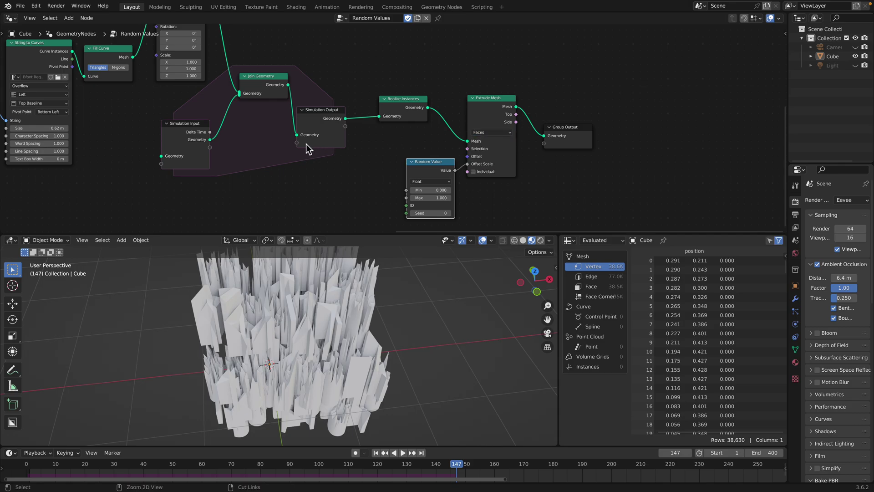
Save the file and set the Fill Curve node's mode to N-gons
{"action": "key", "text": "ctrl+s"}
{"action": "middle_click_drag", "start_coordinate": [314, 149], "coordinate": [472, 190]}
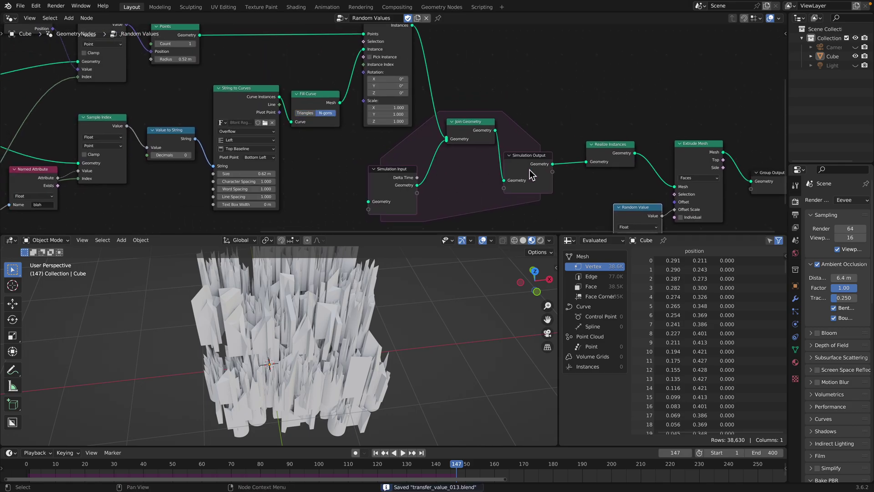
{"action": "middle_click_drag", "start_coordinate": [636, 216], "coordinate": [423, 144]}
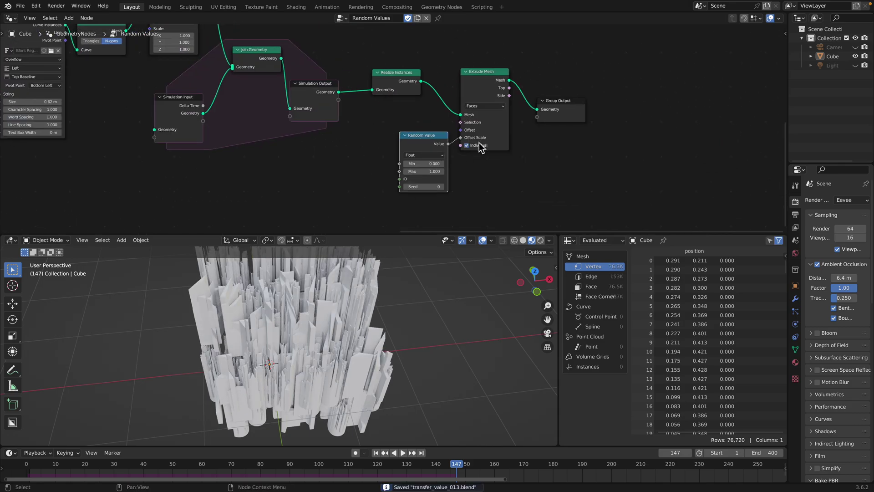
Set the extrusion's Random Value maximum to 0.140 and seed to 48, with Individual off on Extrude Mesh
{"action": "left_click_drag", "start_coordinate": [423, 186], "coordinate": [469, 187]}
{"action": "left_click_drag", "start_coordinate": [431, 165], "coordinate": [431, 165], "text": "shift"}
{"action": "left_click_drag", "start_coordinate": [431, 171], "coordinate": [393, 171], "text": "shift"}
{"action": "middle_click_drag", "start_coordinate": [408, 260], "coordinate": [399, 286]}
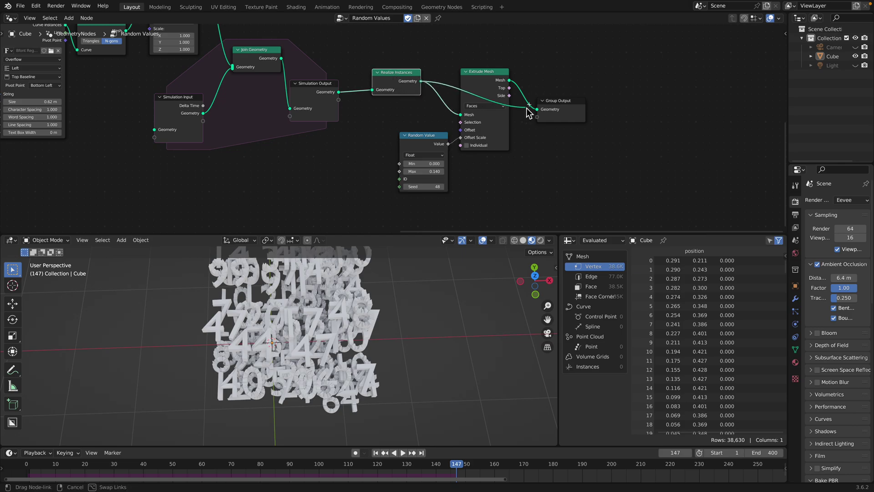
Connect Realize Instances directly to Group Output and delete the Extrude Mesh node and its Random Value node
{"action": "left_click_drag", "start_coordinate": [536, 113], "coordinate": [487, 101]}
{"action": "left_click", "coordinate": [484, 109]}
{"action": "key", "text": "x"}
{"action": "left_click", "coordinate": [436, 144]}
{"action": "key", "text": "x"}
Save the file and replay the animation from the first frame, stopping at frame 113 and orbiting the flat numbers
{"action": "key", "text": "ctrl+s"}
{"action": "left_click", "coordinate": [376, 452]}
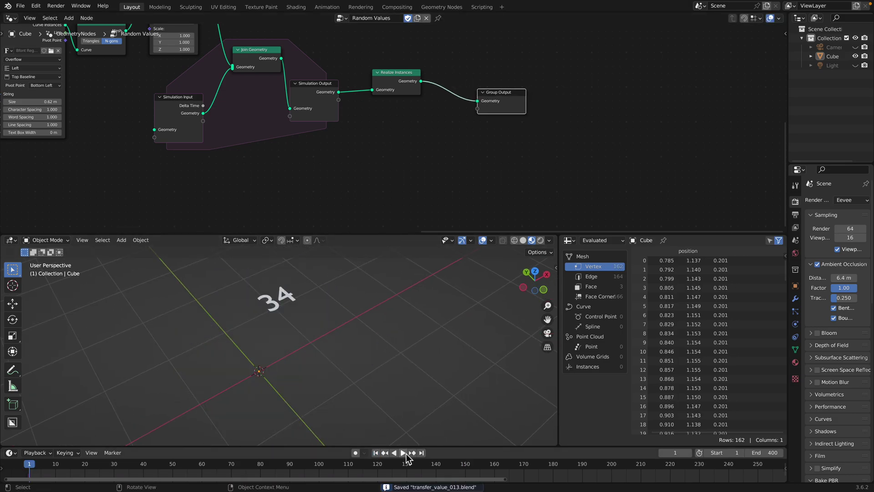
{"action": "left_click", "coordinate": [398, 452]}
{"action": "mouse_move", "coordinate": [346, 359]}
{"action": "middle_mouse_down"}
{"action": "mouse_move", "coordinate": [306, 348]}
{"action": "mouse_move", "coordinate": [346, 392]}
{"action": "mouse_move", "coordinate": [341, 374]}
{"action": "middle_mouse_up"}
{"action": "left_click", "coordinate": [398, 452]}
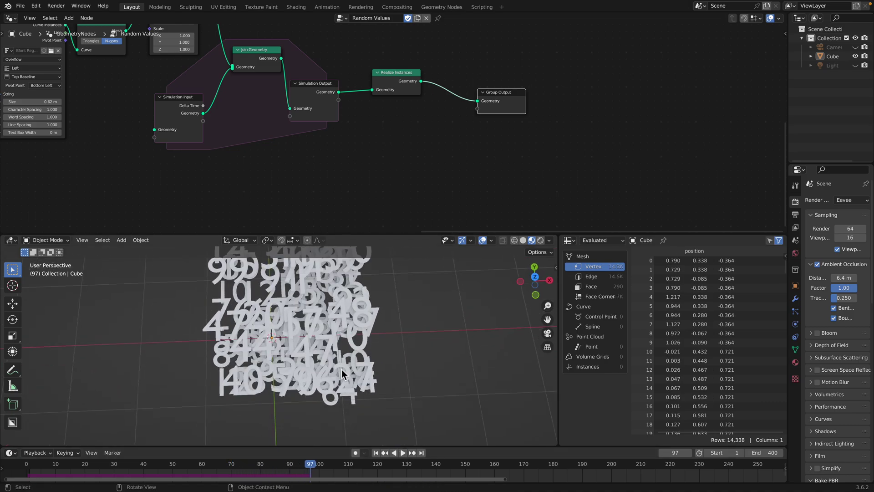
{"action": "left_click", "coordinate": [402, 453]}
{"action": "left_click", "coordinate": [403, 452]}
{"action": "middle_click_drag", "start_coordinate": [396, 364], "coordinate": [396, 346]}
{"action": "middle_click_drag", "start_coordinate": [304, 321], "coordinate": [177, 330]}
Try duplicating the numbers object beside the original, and undo the duplication
{"action": "left_click", "coordinate": [293, 330]}
{"action": "key", "text": "shift+d"}
{"action": "left_click", "coordinate": [386, 321]}
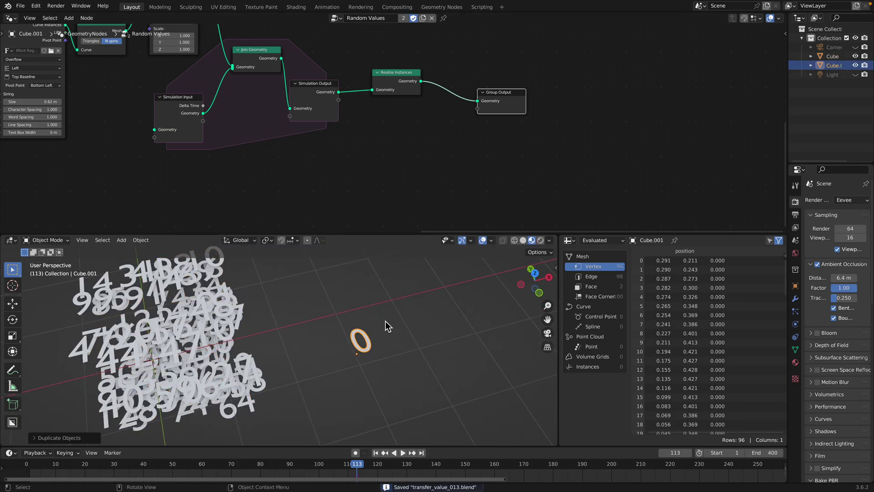
{"action": "key", "text": "ctrl+z"}
Widen the properties area and apply the GeometryNodes modifier on the Cube object
{"action": "middle_click_drag", "start_coordinate": [288, 319], "coordinate": [226, 332]}
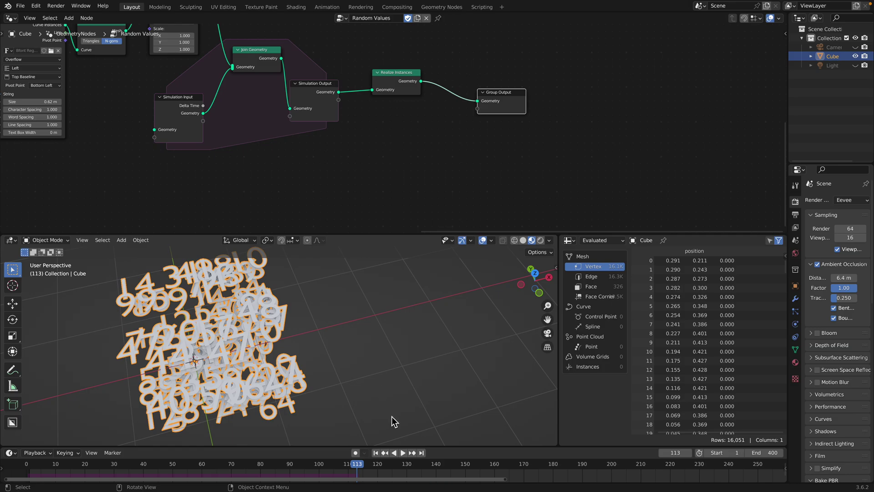
{"action": "left_click", "coordinate": [796, 299]}
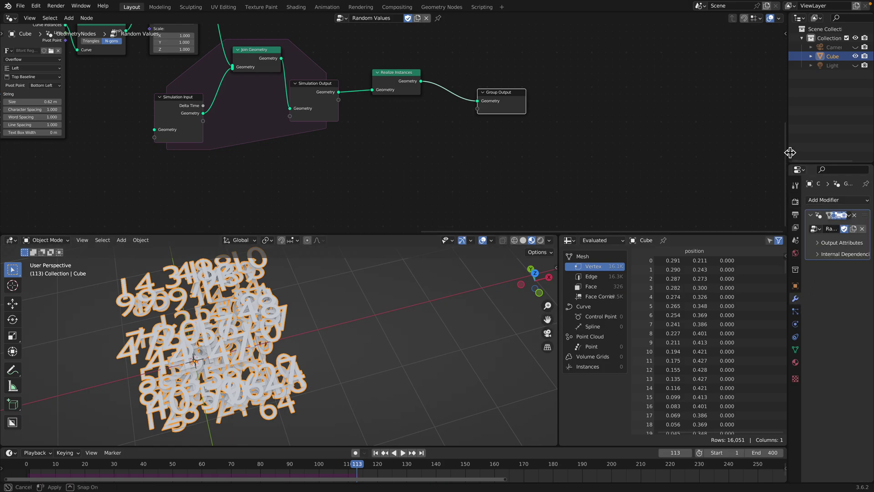
{"action": "left_click_drag", "start_coordinate": [790, 153], "coordinate": [719, 155]}
{"action": "left_click", "coordinate": [843, 216]}
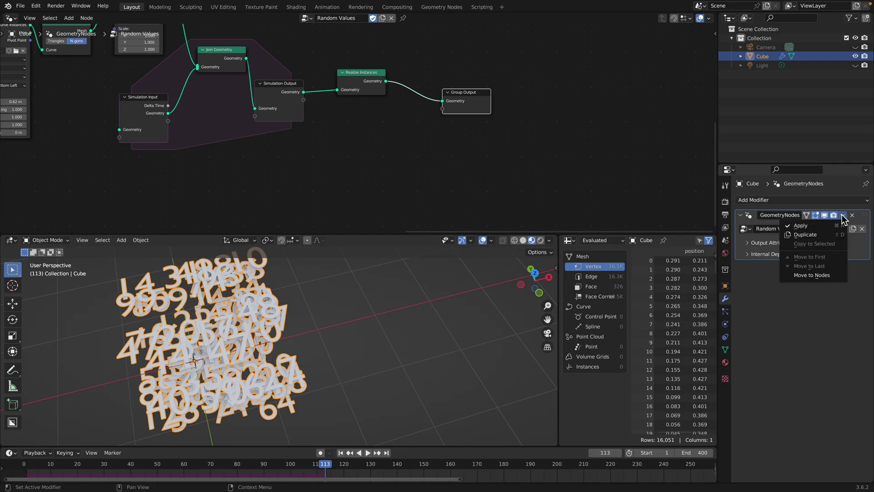
{"action": "left_click", "coordinate": [818, 226]}
Select all of the applied numbers mesh in Edit Mode, extrude it to give the digits thickness, and return to Object Mode
{"action": "middle_click_drag", "start_coordinate": [292, 357], "coordinate": [389, 331]}
{"action": "key", "text": "Tab"}
{"action": "key", "text": "a"}
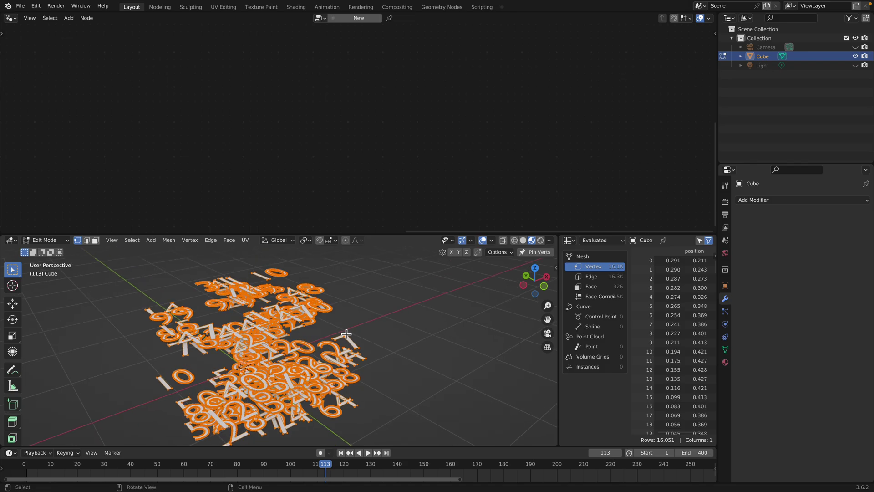
{"action": "key", "text": "e"}
{"action": "left_click", "coordinate": [368, 326]}
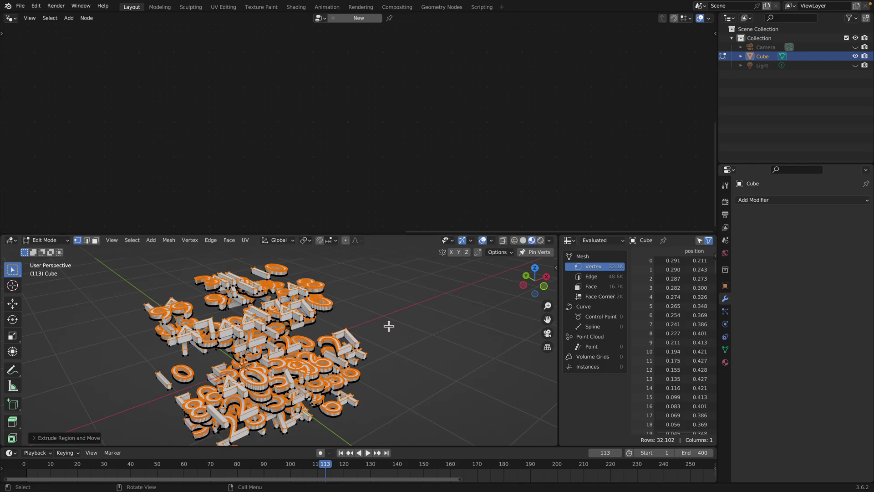
{"action": "key", "text": "Tab"}
Enlarge the 3D viewport vertically and inspect the extruded numbers from several angles
{"action": "middle_click_drag", "start_coordinate": [412, 332], "coordinate": [388, 290]}
{"action": "left_click_drag", "start_coordinate": [392, 237], "coordinate": [391, 130]}
{"action": "middle_click_drag", "start_coordinate": [376, 223], "coordinate": [399, 261]}
{"action": "key", "text": "alt+a"}
{"action": "key", "text": "b"}
{"action": "left_click_drag", "start_coordinate": [371, 313], "coordinate": [357, 299]}
{"action": "middle_click_drag", "start_coordinate": [351, 288], "coordinate": [313, 259]}
{"action": "middle_click_drag", "start_coordinate": [371, 315], "coordinate": [410, 360]}
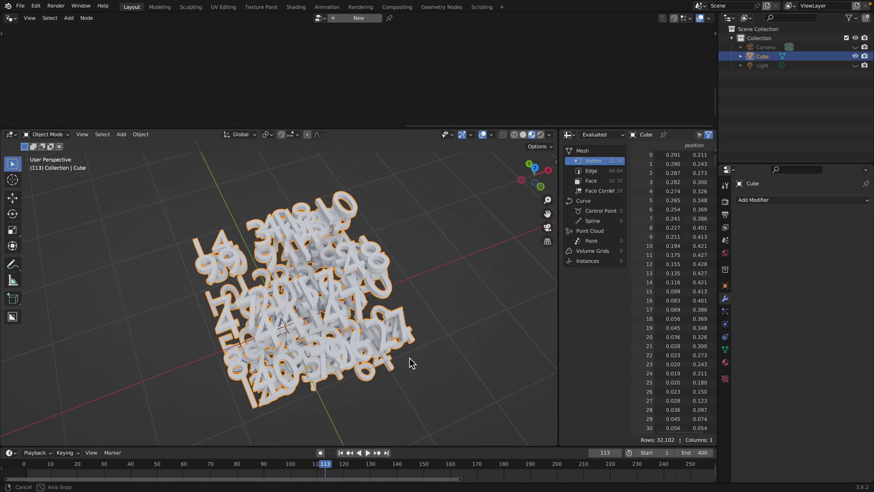
{"action": "left_click", "coordinate": [21, 8]}
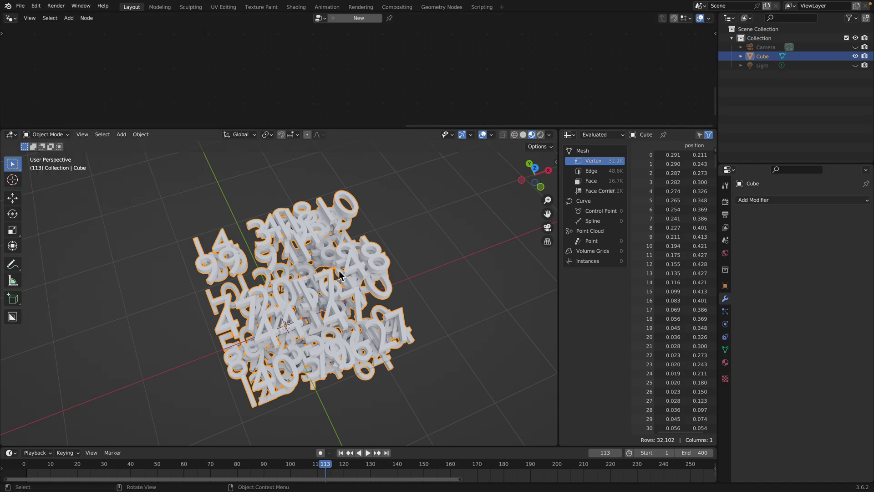
Reopen transfer_value_013.blend from the recent files and discard the unsaved changes
{"action": "left_click", "coordinate": [21, 7]}
{"action": "mouse_move", "coordinate": [46, 31]}
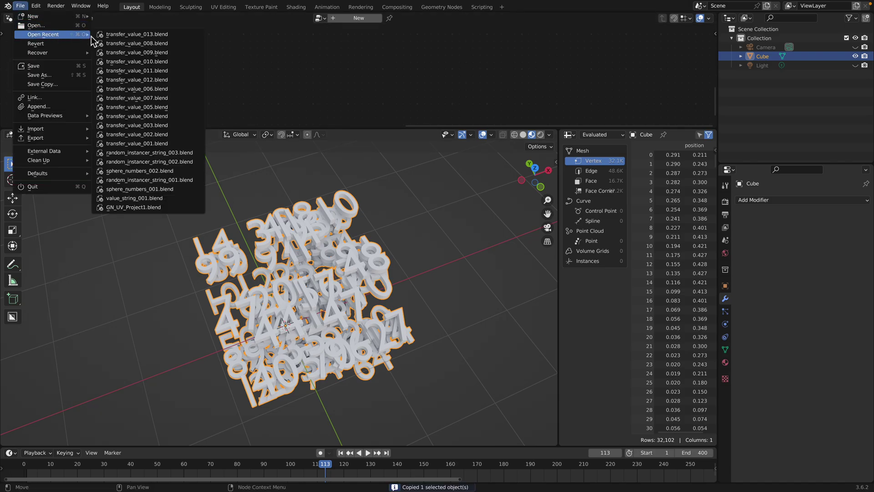
{"action": "left_click", "coordinate": [117, 41]}
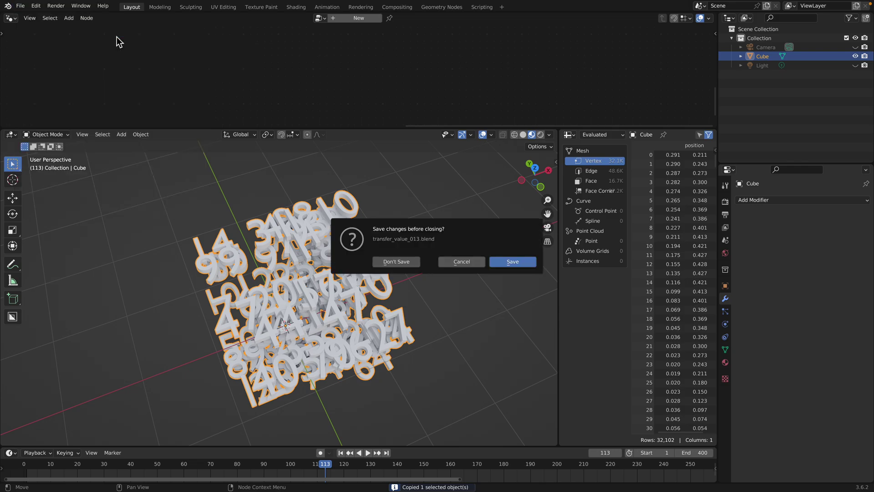
{"action": "left_click", "coordinate": [416, 264]}
Replay the number animation from the start frame, view it from another angle, and stop playback at frame 65
{"action": "key", "text": "space"}
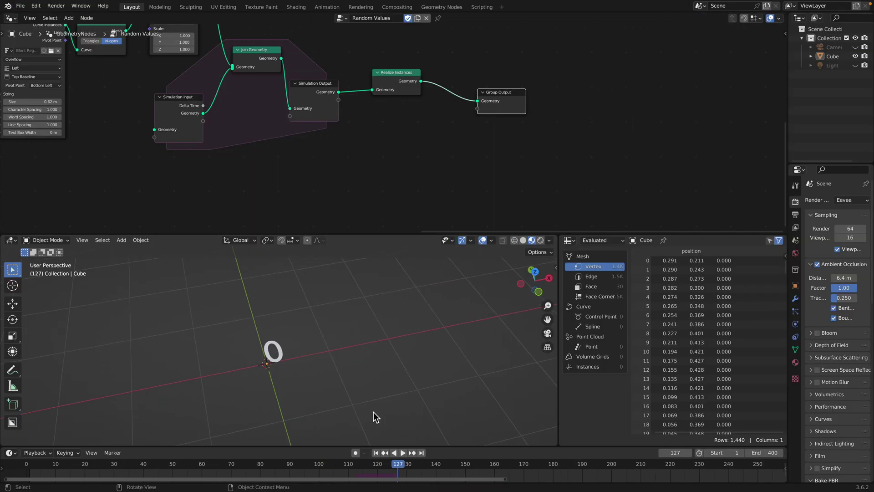
{"action": "left_click", "coordinate": [375, 453]}
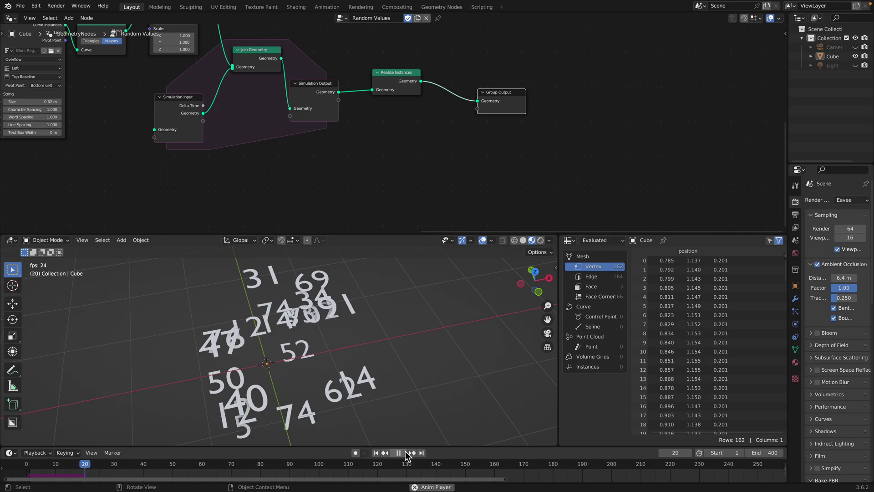
{"action": "middle_click_drag", "start_coordinate": [365, 382], "coordinate": [328, 360]}
{"action": "key", "text": "space"}
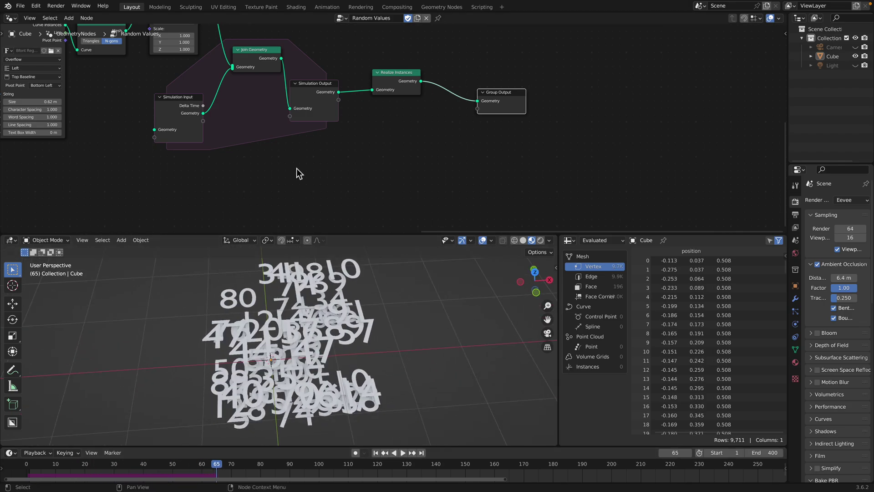
Enlarge the node editor vertically to show the Random Values node tree, and save the file
{"action": "scroll", "coordinate": [298, 150], "scroll_direction": "down", "scroll_amount": 6}
{"action": "middle_click_drag", "start_coordinate": [441, 198], "coordinate": [497, 183]}
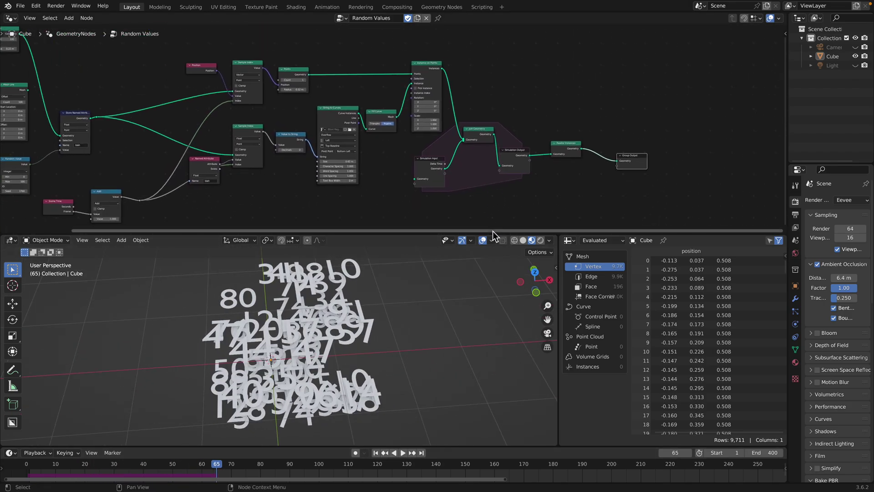
{"action": "left_click_drag", "start_coordinate": [495, 234], "coordinate": [494, 257]}
{"action": "scroll", "coordinate": [465, 197], "scroll_direction": "up", "scroll_amount": 2}
{"action": "middle_click_drag", "start_coordinate": [465, 197], "coordinate": [483, 192], "text": "ctrl"}
{"action": "scroll", "coordinate": [150, 141], "scroll_direction": "up", "scroll_amount": 3}
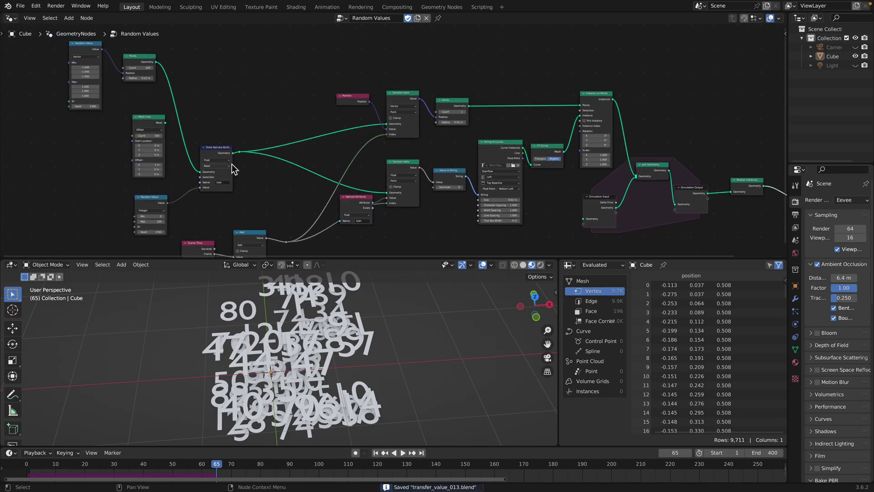
Move the unconnected Mesh Line node aside and place the integer Random Value node beside the Store Named Attribute node
{"action": "middle_click_drag", "start_coordinate": [109, 125], "coordinate": [114, 121]}
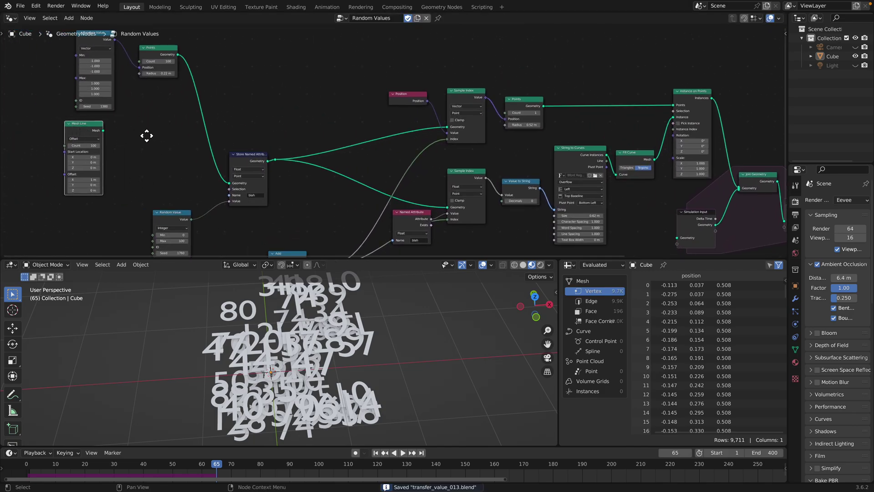
{"action": "scroll", "coordinate": [151, 133], "scroll_direction": "up", "scroll_amount": 1}
{"action": "left_click_drag", "start_coordinate": [196, 168], "coordinate": [196, 118]}
{"action": "left_click_drag", "start_coordinate": [119, 234], "coordinate": [136, 159]}
{"action": "left_click_drag", "start_coordinate": [209, 122], "coordinate": [203, 174]}
{"action": "left_click", "coordinate": [204, 175]}
{"action": "scroll", "coordinate": [236, 163], "scroll_direction": "right", "scroll_amount": 5}
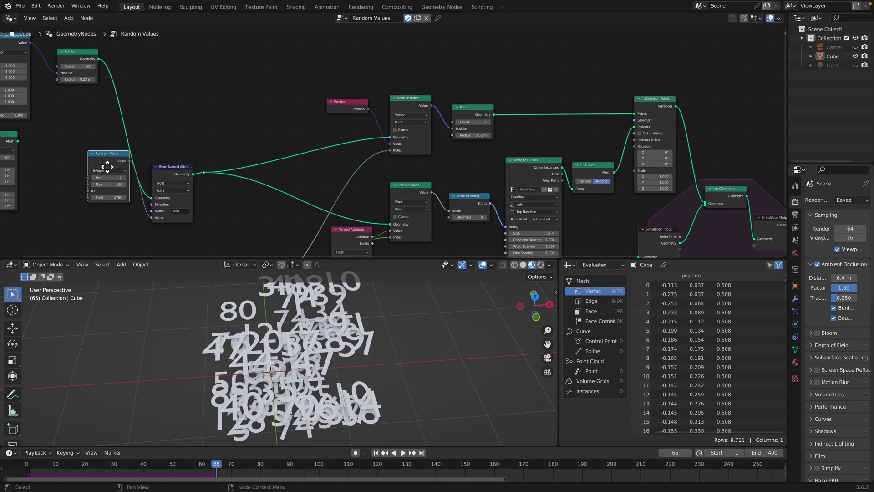
{"action": "left_click_drag", "start_coordinate": [111, 160], "coordinate": [87, 178]}
Examine the chain from Store Named Attribute through the Sample Index and Value to String nodes to the group output
{"action": "middle_click_drag", "start_coordinate": [242, 173], "coordinate": [213, 162]}
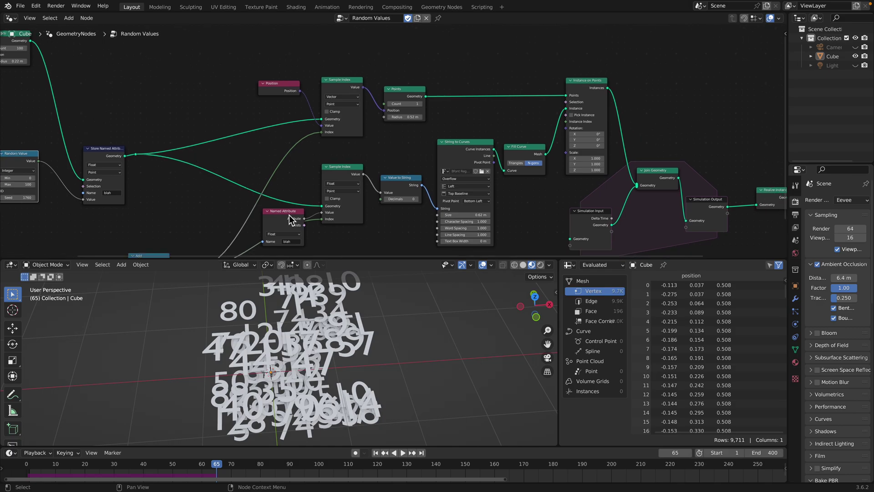
{"action": "scroll", "coordinate": [273, 137], "scroll_direction": "down", "scroll_amount": 1}
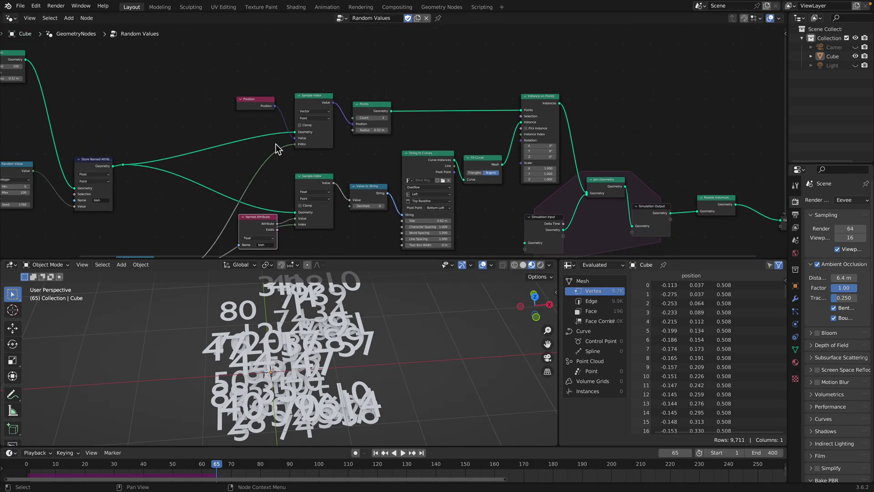
{"action": "middle_click_drag", "start_coordinate": [273, 148], "coordinate": [221, 104]}
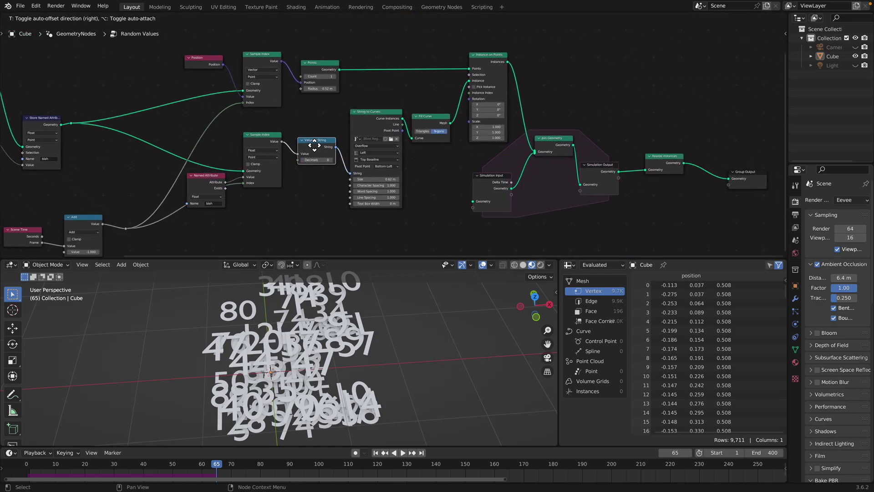
{"action": "scroll", "coordinate": [319, 137], "scroll_direction": "up", "scroll_amount": 2}
{"action": "middle_click_drag", "start_coordinate": [317, 130], "coordinate": [354, 116]}
{"action": "middle_click_drag", "start_coordinate": [268, 152], "coordinate": [571, 247]}
{"action": "middle_click_drag", "start_coordinate": [186, 79], "coordinate": [205, 86]}
Reposition the 100-count Points node and integer Random Value node slightly, and raise the Store Named Attribute node in the layout
{"action": "left_click_drag", "start_coordinate": [205, 87], "coordinate": [208, 74]}
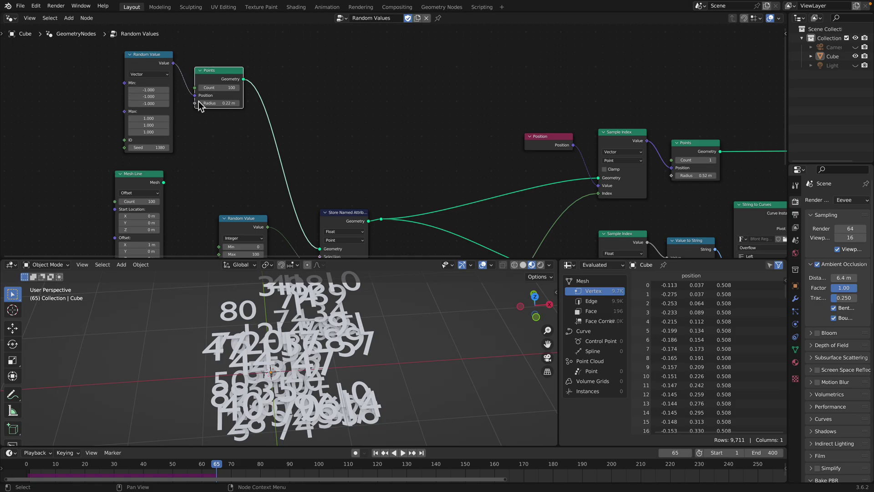
{"action": "middle_click_drag", "start_coordinate": [157, 189], "coordinate": [142, 112]}
{"action": "left_click_drag", "start_coordinate": [188, 142], "coordinate": [183, 145]}
{"action": "scroll", "coordinate": [208, 159], "scroll_direction": "up", "scroll_amount": 1}
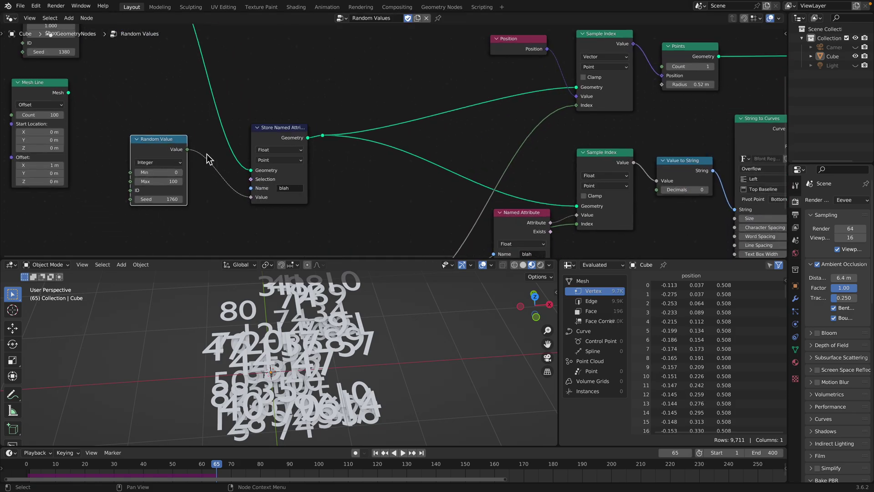
{"action": "left_click_drag", "start_coordinate": [265, 139], "coordinate": [235, 84]}
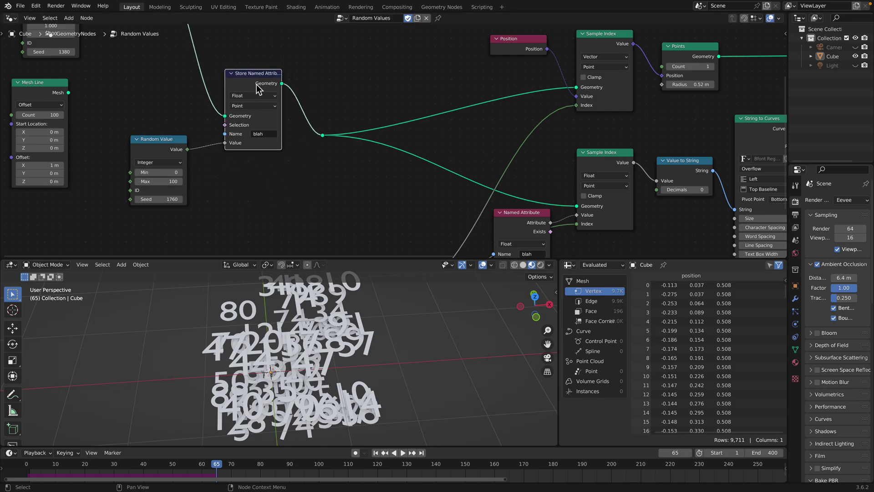
Examine how the stored attribute geometry, Position and Named Attribute nodes feed the two Sample Index nodes
{"action": "middle_click_drag", "start_coordinate": [228, 85], "coordinate": [206, 94]}
{"action": "middle_click_drag", "start_coordinate": [312, 152], "coordinate": [271, 146]}
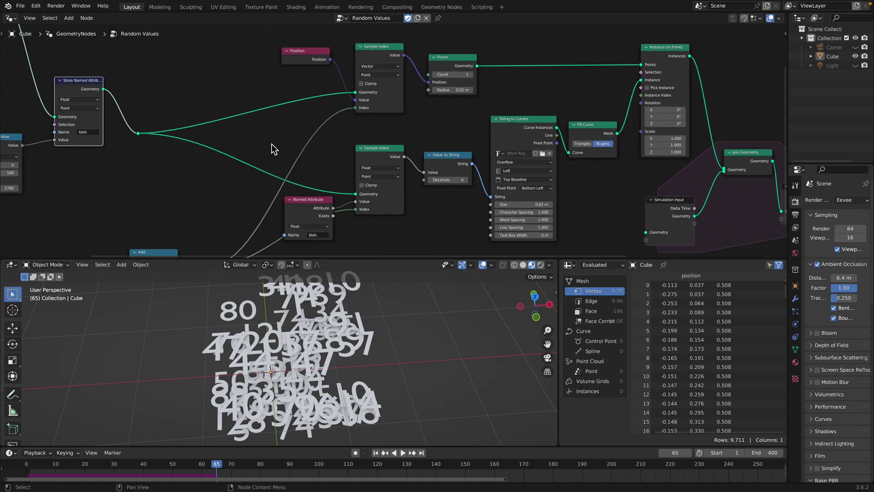
{"action": "scroll", "coordinate": [218, 137], "scroll_direction": "down", "scroll_amount": 1}
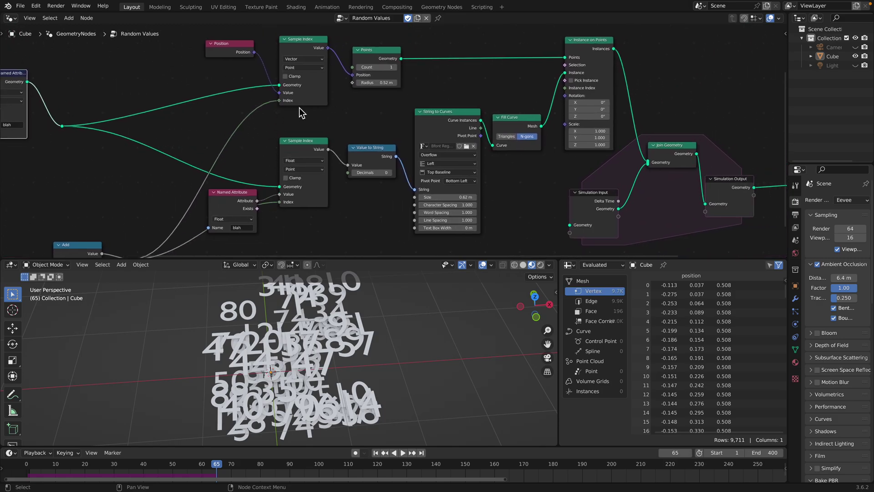
{"action": "middle_click_drag", "start_coordinate": [308, 113], "coordinate": [266, 117]}
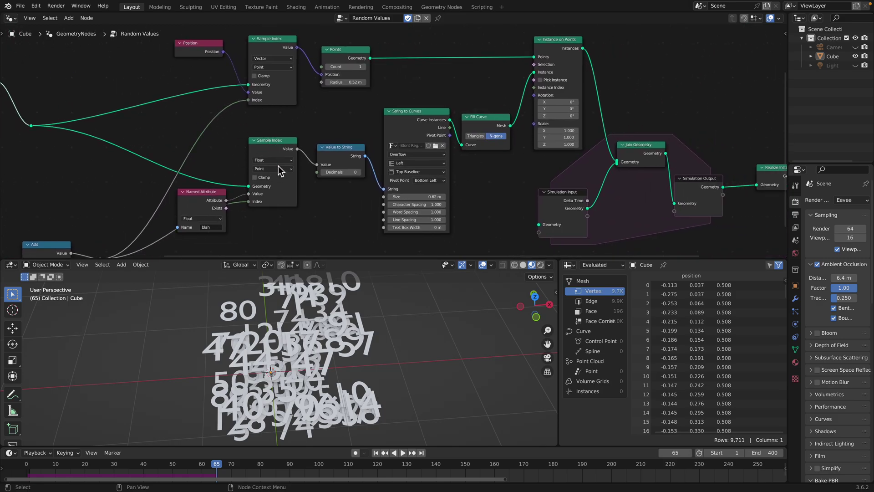
{"action": "middle_click_drag", "start_coordinate": [212, 130], "coordinate": [283, 133]}
{"action": "scroll", "coordinate": [279, 134], "scroll_direction": "up", "scroll_amount": 2}
{"action": "middle_click_drag", "start_coordinate": [246, 205], "coordinate": [271, 149]}
{"action": "scroll", "coordinate": [270, 149], "scroll_direction": "down", "scroll_amount": 2}
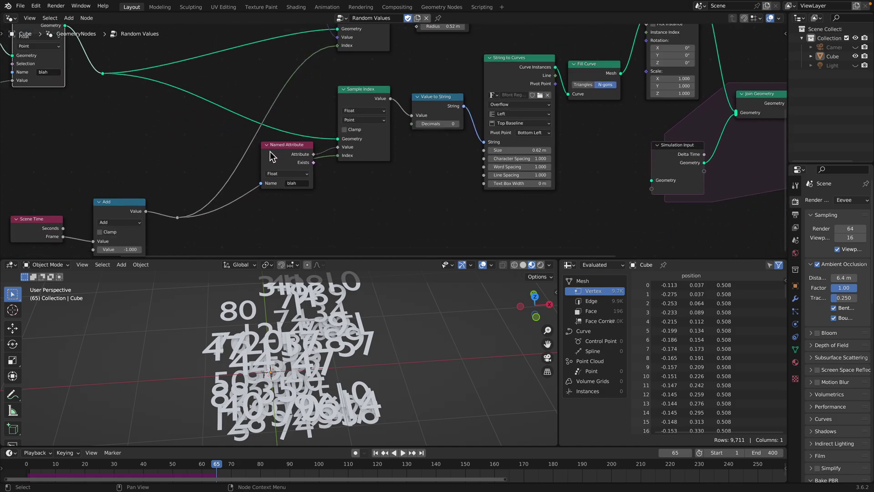
Move the Add and Scene Time nodes up, closer to the Named Attribute node
{"action": "left_click_drag", "start_coordinate": [153, 207], "coordinate": [181, 171]}
{"action": "left_click_drag", "start_coordinate": [78, 213], "coordinate": [93, 178]}
{"action": "scroll", "coordinate": [92, 187], "scroll_direction": "up", "scroll_amount": 1}
{"action": "left_click_drag", "start_coordinate": [166, 170], "coordinate": [144, 171]}
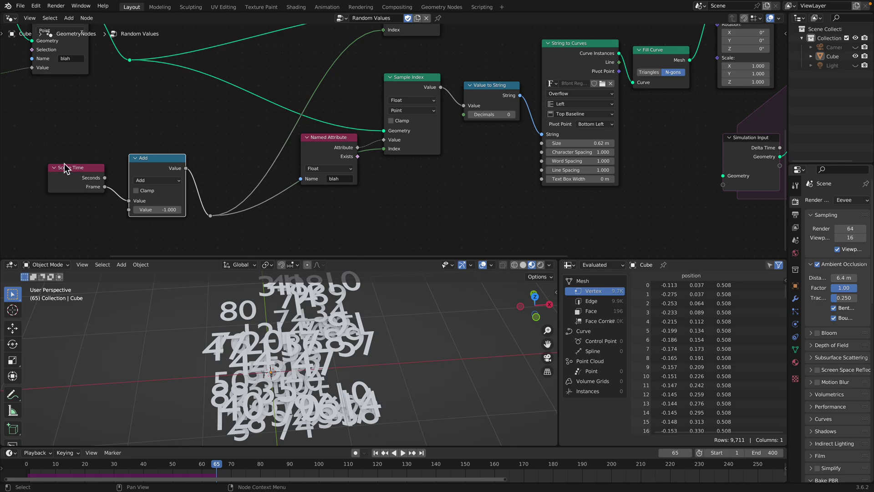
Shift the vector Sample Index node slightly, keeping it above the float Sample Index node
{"action": "middle_click_drag", "start_coordinate": [230, 195], "coordinate": [203, 238]}
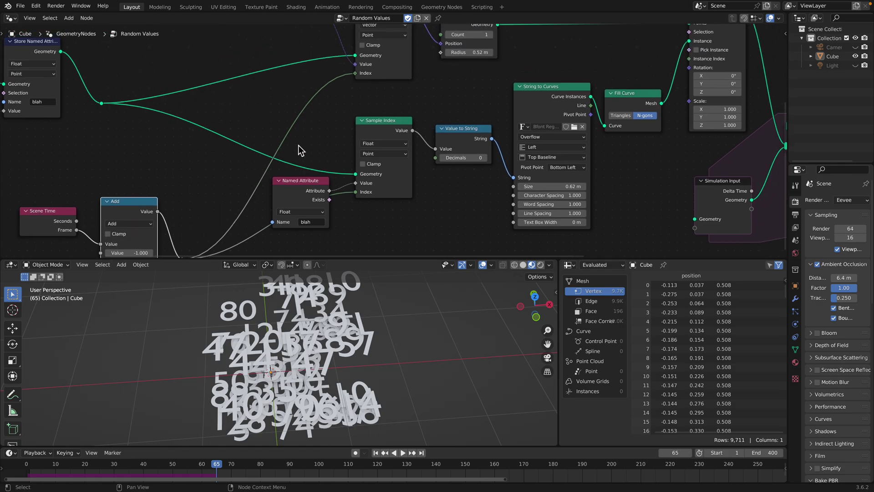
{"action": "middle_click_drag", "start_coordinate": [307, 133], "coordinate": [274, 177]}
{"action": "scroll", "coordinate": [291, 156], "scroll_direction": "down", "scroll_amount": 1}
{"action": "scroll", "coordinate": [339, 74], "scroll_direction": "up", "scroll_amount": 1}
{"action": "left_click_drag", "start_coordinate": [344, 54], "coordinate": [340, 64]}
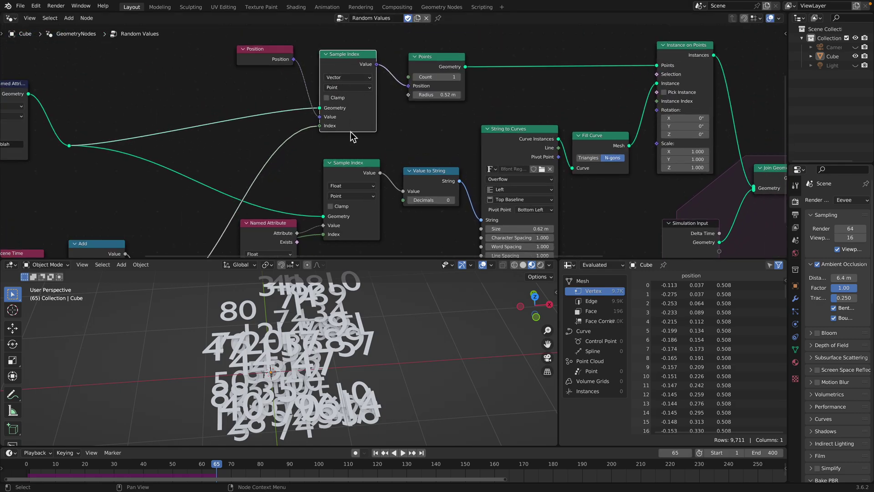
{"action": "scroll", "coordinate": [273, 92], "scroll_direction": "down", "scroll_amount": 1}
{"action": "mouse_move", "coordinate": [242, 84]}
{"action": "middle_mouse_down"}
{"action": "mouse_move", "coordinate": [212, 53]}
{"action": "mouse_move", "coordinate": [240, 91]}
{"action": "middle_mouse_up"}
{"action": "scroll", "coordinate": [254, 90], "scroll_direction": "up", "scroll_amount": 1}
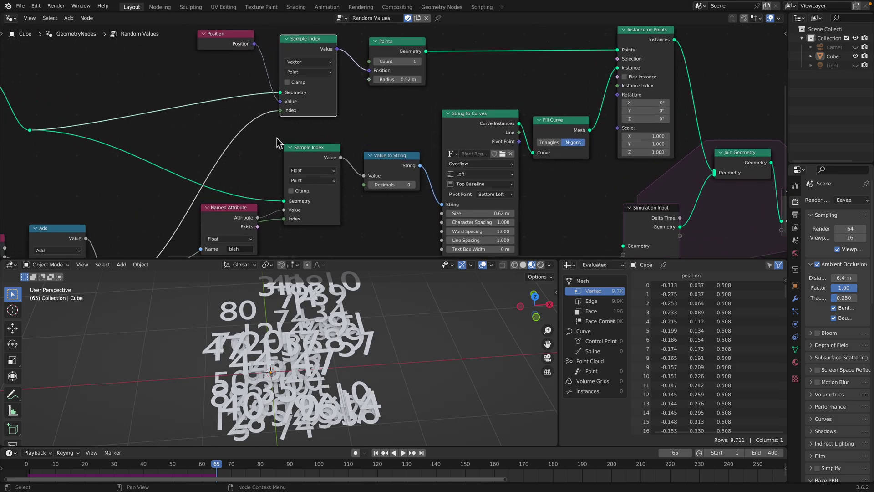
Examine the Value to String, single-count Points and Instance on Points nodes leading into the simulation zone
{"action": "middle_click_drag", "start_coordinate": [310, 153], "coordinate": [309, 158]}
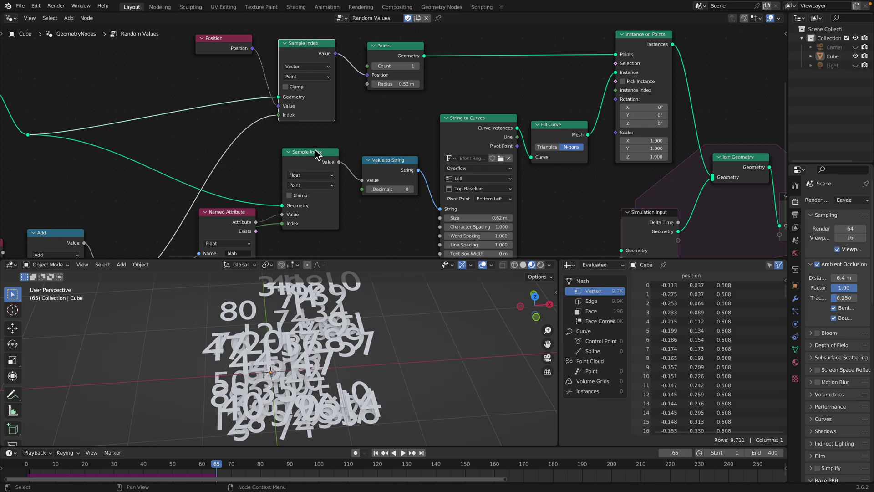
{"action": "left_click_drag", "start_coordinate": [383, 160], "coordinate": [381, 159]}
{"action": "middle_click_drag", "start_coordinate": [401, 114], "coordinate": [325, 115]}
{"action": "left_click_drag", "start_coordinate": [327, 48], "coordinate": [326, 48]}
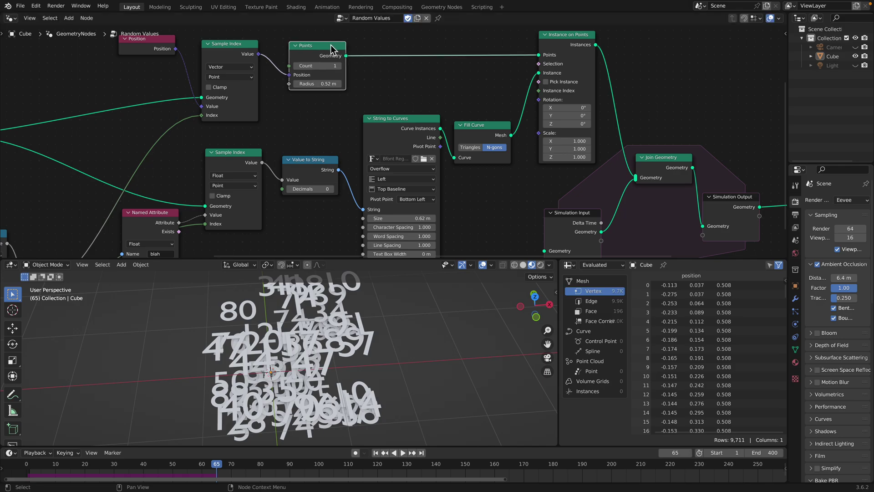
{"action": "middle_click_drag", "start_coordinate": [342, 55], "coordinate": [306, 66]}
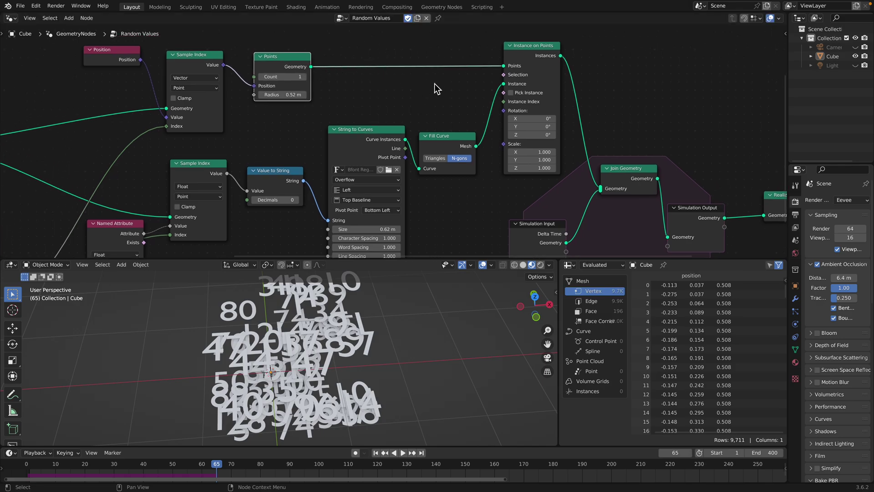
{"action": "left_click_drag", "start_coordinate": [524, 51], "coordinate": [524, 52]}
{"action": "middle_click_drag", "start_coordinate": [534, 110], "coordinate": [459, 92]}
{"action": "scroll", "coordinate": [473, 132], "scroll_direction": "down", "scroll_amount": 1}
{"action": "middle_click_drag", "start_coordinate": [478, 138], "coordinate": [417, 119]}
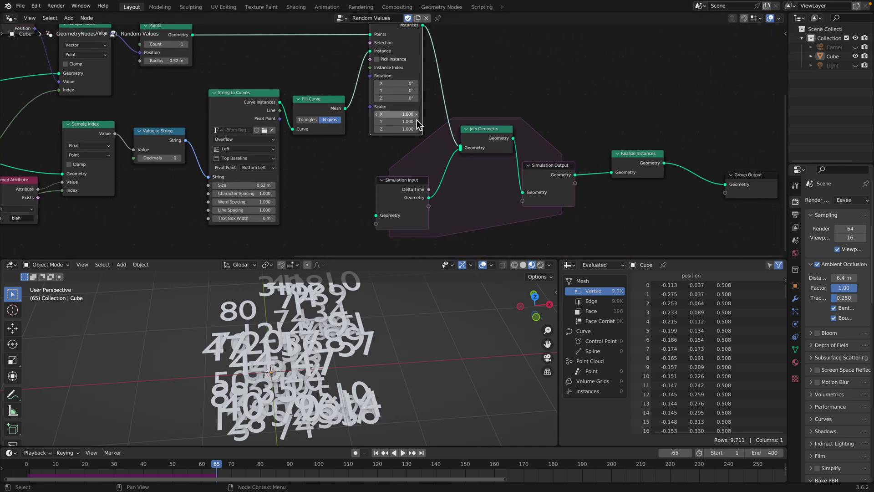
Select the Simulation Input, Join Geometry and Simulation Output nodes together and shift the simulation zone slightly down
{"action": "left_click_drag", "start_coordinate": [397, 154], "coordinate": [565, 236]}
{"action": "left_click_drag", "start_coordinate": [549, 166], "coordinate": [554, 172]}
{"action": "scroll", "coordinate": [540, 163], "scroll_direction": "down", "scroll_amount": 1}
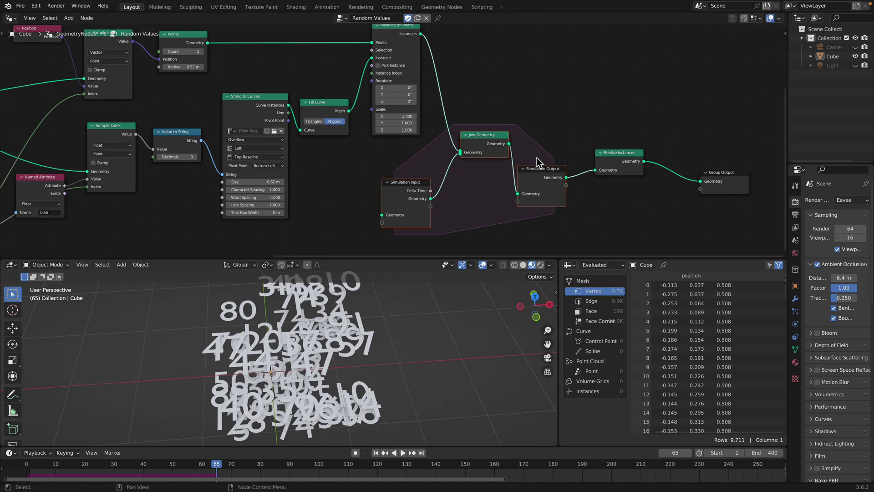
Trace the node tree back from the simulation zone to the Store Named Attribute and Random Value nodes
{"action": "scroll", "coordinate": [407, 127], "scroll_direction": "up", "scroll_amount": 1}
{"action": "middle_click_drag", "start_coordinate": [267, 97], "coordinate": [295, 108]}
{"action": "scroll", "coordinate": [295, 137], "scroll_direction": "up", "scroll_amount": 2}
{"action": "middle_click_drag", "start_coordinate": [184, 115], "coordinate": [206, 133]}
{"action": "scroll", "coordinate": [206, 133], "scroll_direction": "down", "scroll_amount": 2}
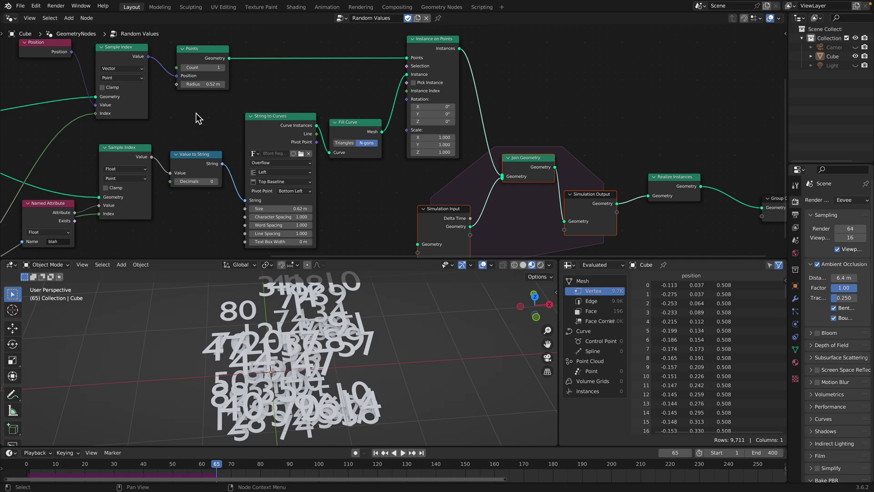
{"action": "scroll", "coordinate": [288, 130], "scroll_direction": "down", "scroll_amount": 1}
{"action": "middle_click_drag", "start_coordinate": [272, 130], "coordinate": [372, 140]}
{"action": "middle_click_drag", "start_coordinate": [62, 123], "coordinate": [384, 128]}
{"action": "scroll", "coordinate": [276, 122], "scroll_direction": "up", "scroll_amount": 1}
{"action": "middle_click_drag", "start_coordinate": [275, 121], "coordinate": [375, 174]}
{"action": "middle_click_drag", "start_coordinate": [269, 105], "coordinate": [229, 95]}
{"action": "middle_click_drag", "start_coordinate": [304, 138], "coordinate": [250, 163]}
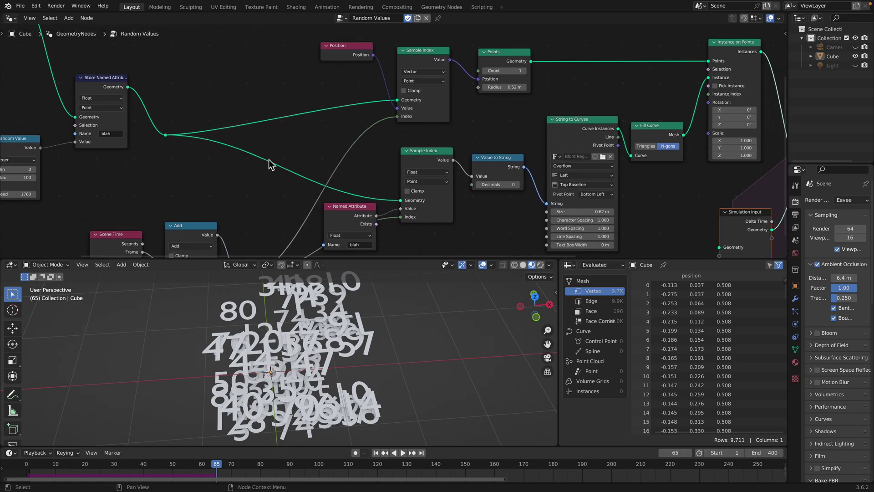
Follow the node tree from Scene Time to the simulation zone and Group Output, and inspect the numbers in the viewport
{"action": "middle_click_drag", "start_coordinate": [401, 152], "coordinate": [326, 151]}
{"action": "scroll", "coordinate": [278, 161], "scroll_direction": "down", "scroll_amount": 1}
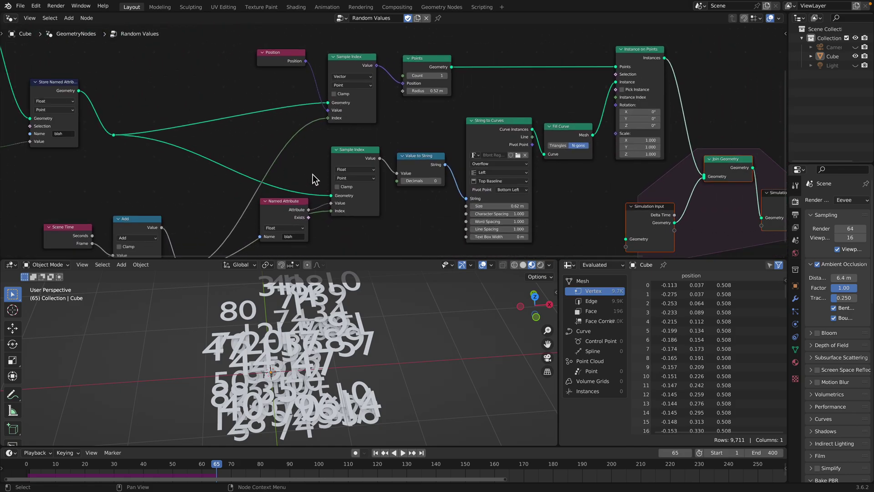
{"action": "middle_click_drag", "start_coordinate": [182, 215], "coordinate": [196, 183]}
{"action": "middle_click_drag", "start_coordinate": [351, 172], "coordinate": [212, 196]}
{"action": "middle_click_drag", "start_coordinate": [327, 206], "coordinate": [243, 216]}
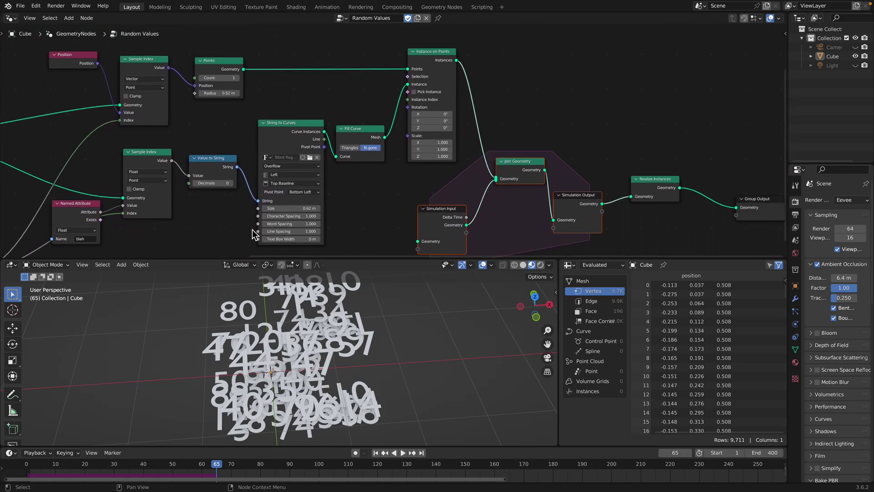
{"action": "middle_click_drag", "start_coordinate": [344, 325], "coordinate": [328, 319]}
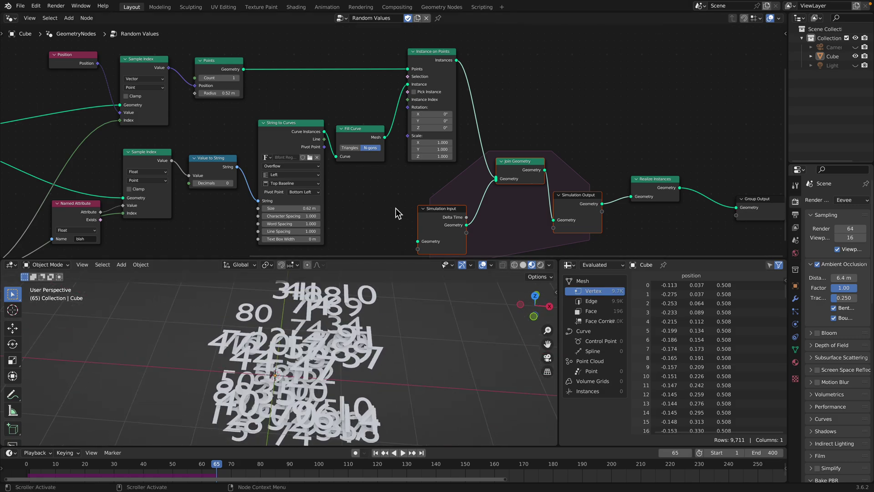
{"action": "middle_click_drag", "start_coordinate": [392, 216], "coordinate": [338, 162]}
{"action": "scroll", "coordinate": [385, 116], "scroll_direction": "up", "scroll_amount": 1}
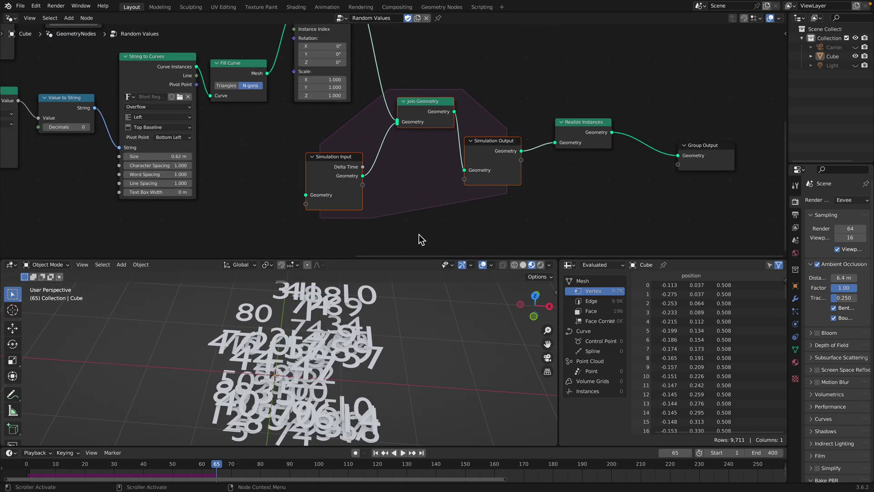
{"action": "left_click_drag", "start_coordinate": [494, 146], "coordinate": [503, 149]}
{"action": "middle_click_drag", "start_coordinate": [484, 84], "coordinate": [471, 119]}
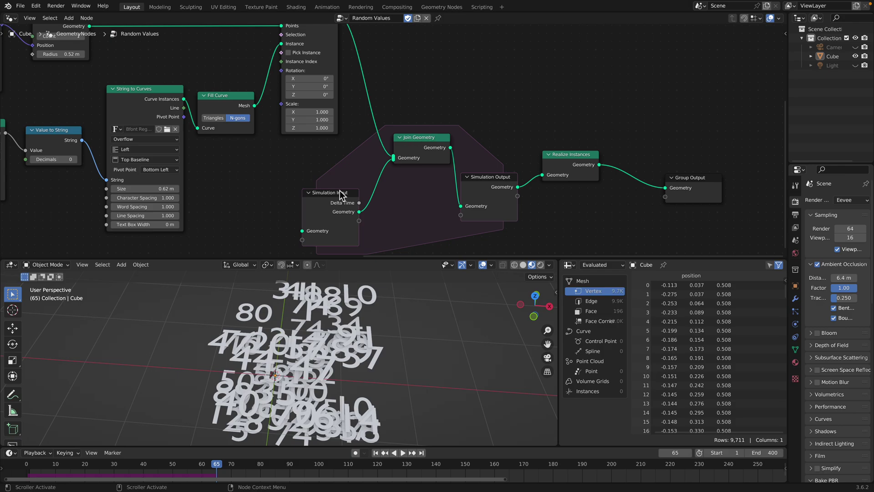
Nudge the Simulation Input, Simulation Output and Join Geometry nodes slightly upward to tidy the simulation zone
{"action": "left_click_drag", "start_coordinate": [340, 198], "coordinate": [349, 178]}
{"action": "left_click_drag", "start_coordinate": [483, 176], "coordinate": [487, 154]}
{"action": "left_click_drag", "start_coordinate": [437, 137], "coordinate": [438, 126]}
{"action": "middle_click_drag", "start_coordinate": [421, 132], "coordinate": [422, 139]}
{"action": "left_click_drag", "start_coordinate": [424, 132], "coordinate": [423, 127]}
{"action": "middle_click_drag", "start_coordinate": [397, 113], "coordinate": [400, 132]}
Reposition the Instance on Points, Realize Instances and Group Output nodes to line up with the simulation zone
{"action": "scroll", "coordinate": [358, 130], "scroll_direction": "down", "scroll_amount": 1}
{"action": "middle_click_drag", "start_coordinate": [322, 60], "coordinate": [327, 77]}
{"action": "left_click_drag", "start_coordinate": [328, 82], "coordinate": [323, 73]}
{"action": "left_click_drag", "start_coordinate": [583, 215], "coordinate": [594, 197]}
{"action": "left_click_drag", "start_coordinate": [670, 214], "coordinate": [663, 179]}
{"action": "middle_click_drag", "start_coordinate": [421, 332], "coordinate": [403, 274]}
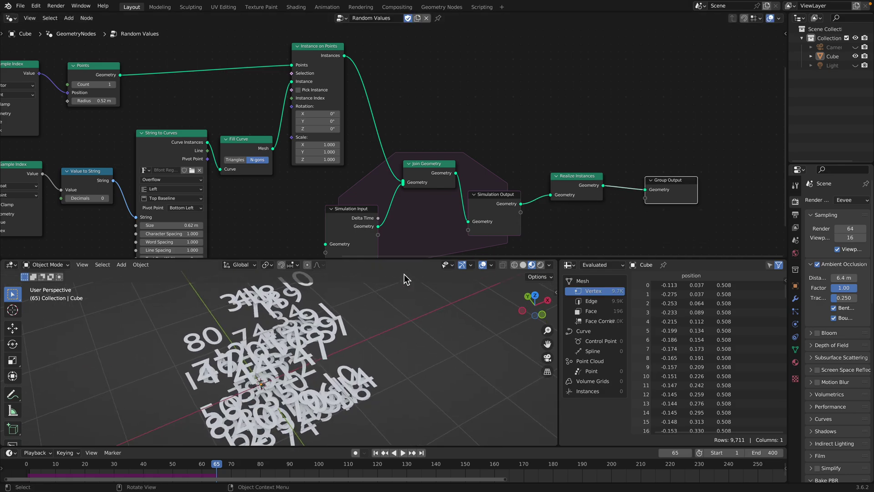
Enlarge the 3D viewport area and review the whole Random Values node tree, nudging a node near its start
{"action": "left_click_drag", "start_coordinate": [407, 262], "coordinate": [407, 219]}
{"action": "scroll", "coordinate": [361, 177], "scroll_direction": "down", "scroll_amount": 3}
{"action": "middle_click_drag", "start_coordinate": [386, 133], "coordinate": [468, 125]}
{"action": "scroll", "coordinate": [448, 126], "scroll_direction": "down", "scroll_amount": 2}
{"action": "scroll", "coordinate": [295, 134], "scroll_direction": "up", "scroll_amount": 1}
{"action": "middle_click_drag", "start_coordinate": [278, 132], "coordinate": [363, 140]}
{"action": "scroll", "coordinate": [363, 140], "scroll_direction": "up", "scroll_amount": 2}
{"action": "left_click_drag", "start_coordinate": [241, 187], "coordinate": [242, 195]}
{"action": "mouse_move", "coordinate": [244, 167]}
{"action": "middle_mouse_down"}
{"action": "mouse_move", "coordinate": [256, 117]}
{"action": "mouse_move", "coordinate": [263, 145]}
{"action": "mouse_move", "coordinate": [276, 148]}
{"action": "mouse_move", "coordinate": [255, 155]}
{"action": "middle_mouse_up"}
{"action": "scroll", "coordinate": [263, 146], "scroll_direction": "up", "scroll_amount": 2}
{"action": "scroll", "coordinate": [260, 152], "scroll_direction": "down", "scroll_amount": 3}
Select the number object, play the animation to watch the numbers accumulate, and stop at frame 194
{"action": "middle_click_drag", "start_coordinate": [376, 359], "coordinate": [332, 334]}
{"action": "left_click", "coordinate": [332, 334]}
{"action": "key", "text": "space"}
{"action": "scroll", "coordinate": [354, 126], "scroll_direction": "down", "scroll_amount": 2}
{"action": "middle_click_drag", "start_coordinate": [377, 335], "coordinate": [406, 292]}
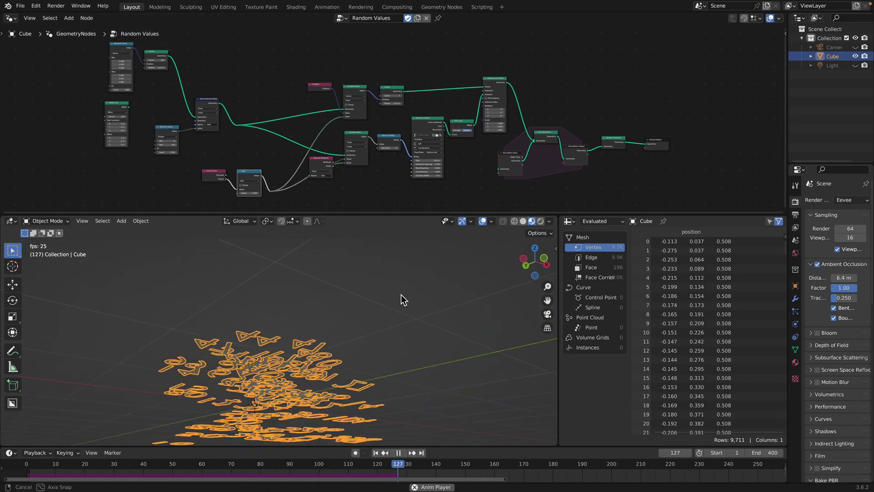
{"action": "mouse_move", "coordinate": [295, 344]}
{"action": "middle_mouse_down"}
{"action": "mouse_move", "coordinate": [360, 346]}
{"action": "mouse_move", "coordinate": [300, 347]}
{"action": "middle_mouse_up"}
{"action": "key", "text": "space"}
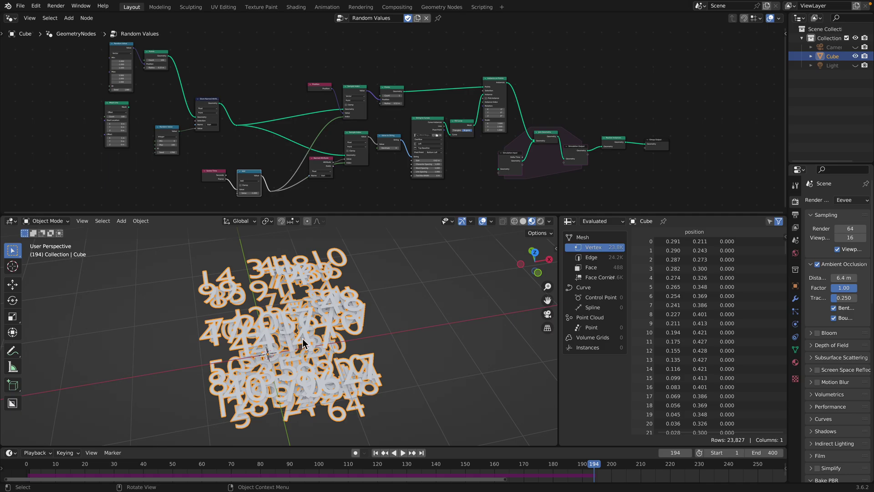
Switch the node editor to Sverchok Nodes and create a new node tree
{"action": "left_click", "coordinate": [12, 19]}
{"action": "left_click", "coordinate": [37, 73]}
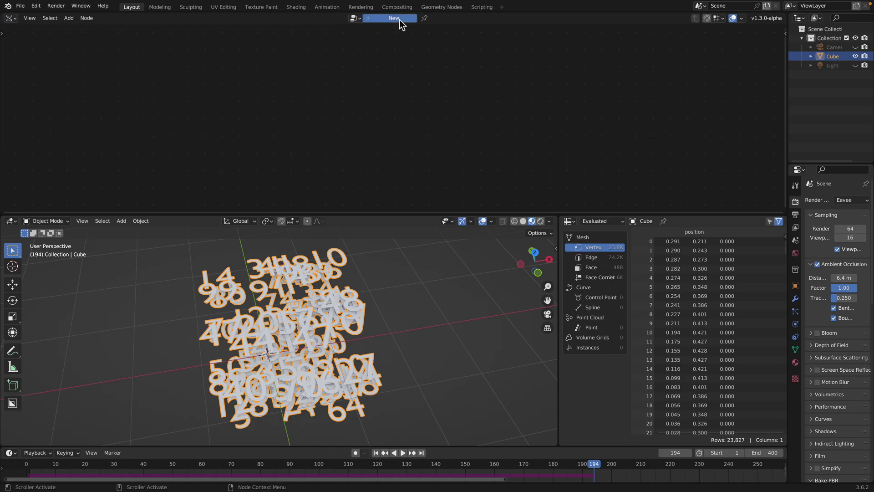
{"action": "left_click", "coordinate": [400, 20]}
Search for "random nu" and add a Random Num Gen node to the empty Sverchok tree
{"action": "key", "text": "shift+a"}
{"action": "type", "text": "random nu"}
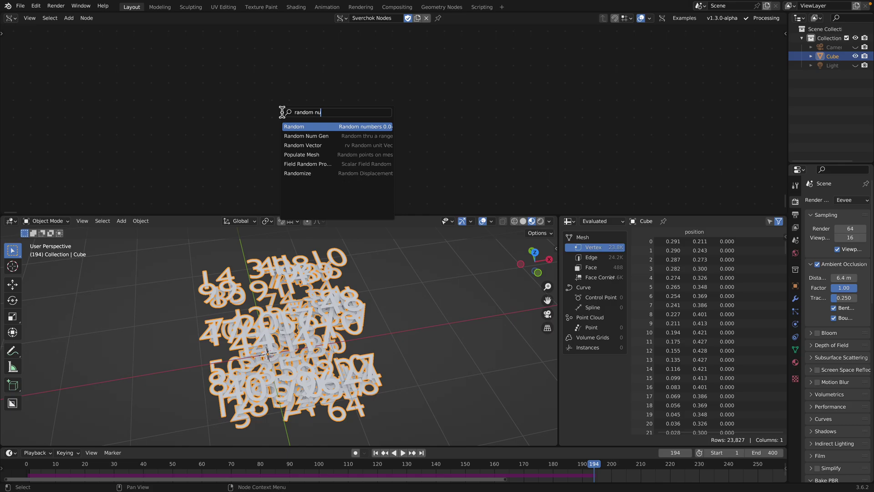
{"action": "key", "text": "Down"}
{"action": "key", "text": "Return"}
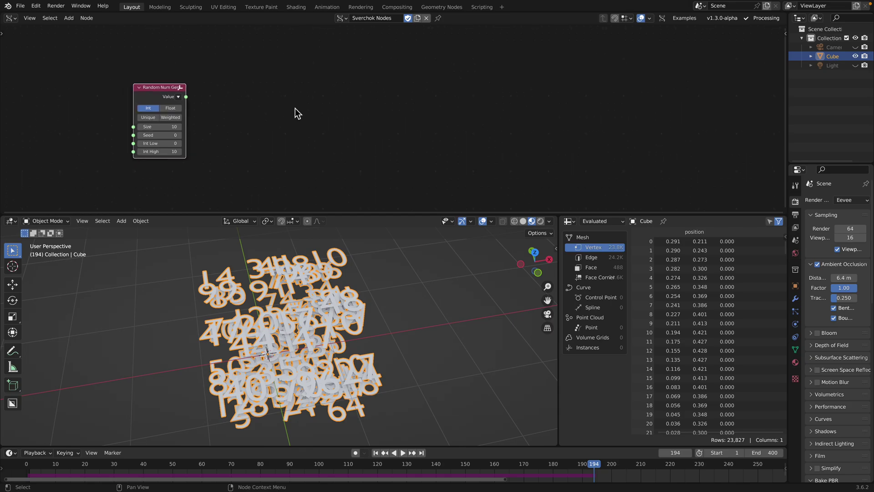
Add a TV Alpha node and connect Random Num Gen's Value output to its text input
{"action": "key", "text": "alt+space"}
{"action": "type", "text": "tv"}
{"action": "key", "text": "Return"}
{"action": "left_click", "coordinate": [151, 91]}
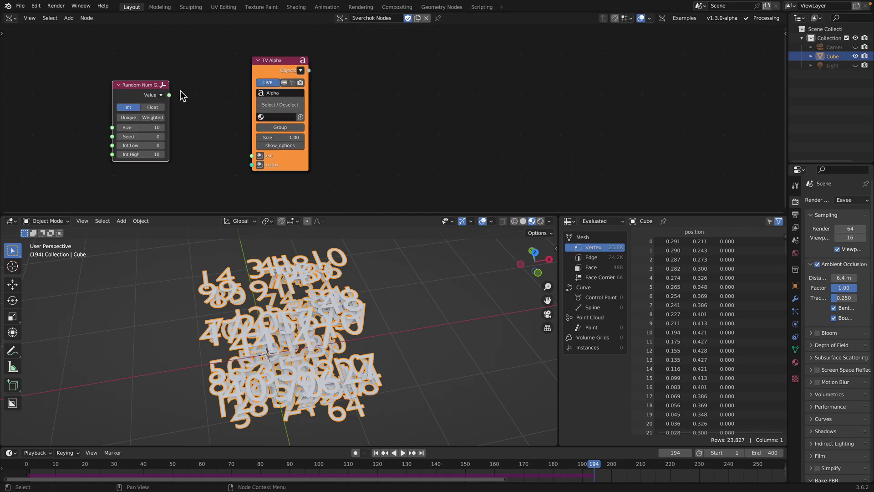
{"action": "scroll", "coordinate": [222, 91], "scroll_direction": "up", "scroll_amount": 1}
{"action": "left_click_drag", "start_coordinate": [178, 92], "coordinate": [273, 160]}
Add a Vector P Field node and connect its verts output to TV Alpha's matrix input
{"action": "middle_click_drag", "start_coordinate": [214, 177], "coordinate": [237, 151]}
{"action": "key", "text": "alt+space"}
{"action": "type", "text": "vector p"}
{"action": "key", "text": "Return"}
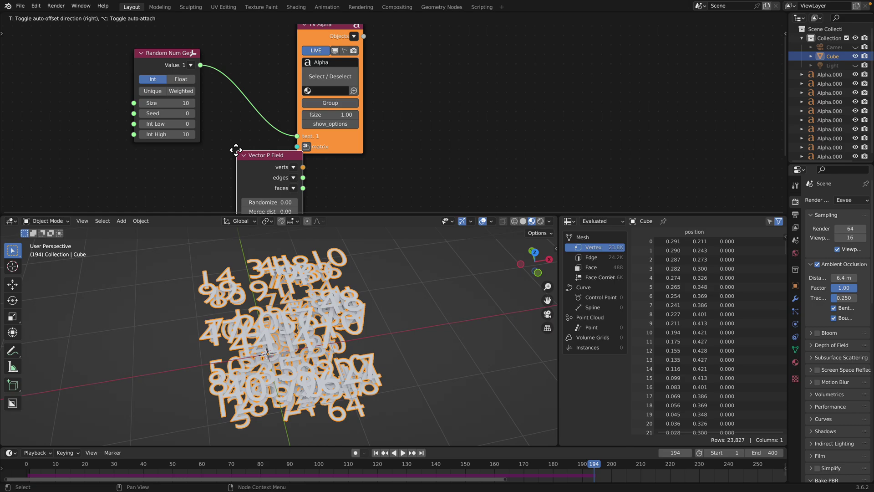
{"action": "left_click", "coordinate": [182, 153]}
{"action": "left_click_drag", "start_coordinate": [250, 171], "coordinate": [298, 147]}
Set the Vector P Field's Randomize to 4.92 and inspect the scattered numbers in the viewport
{"action": "scroll", "coordinate": [243, 146], "scroll_direction": "down", "scroll_amount": 1}
{"action": "middle_click_drag", "start_coordinate": [244, 147], "coordinate": [246, 133]}
{"action": "left_click_drag", "start_coordinate": [241, 164], "coordinate": [296, 164]}
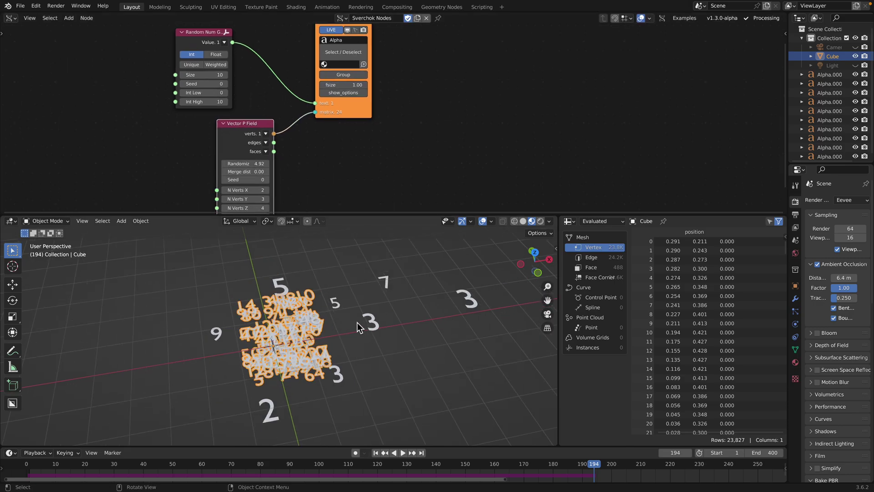
{"action": "middle_click_drag", "start_coordinate": [361, 326], "coordinate": [353, 306]}
Set the Vector P Field's N Verts X, Y and Z to 5
{"action": "middle_click_drag", "start_coordinate": [287, 180], "coordinate": [285, 162]}
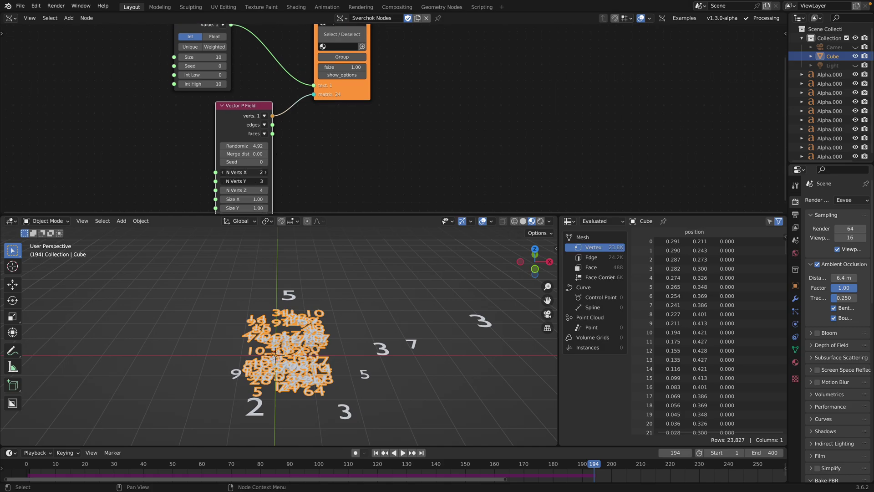
{"action": "left_click_drag", "start_coordinate": [243, 172], "coordinate": [243, 190]}
{"action": "type", "text": "5"}
{"action": "key", "text": "Return"}
{"action": "middle_click_drag", "start_coordinate": [340, 284], "coordinate": [327, 273]}
Set Random Num Gen's Size to 125 and move the Vector P Field node aside to free space for another node
{"action": "mouse_move", "coordinate": [203, 57]}
{"action": "left_mouse_down"}
{"action": "mouse_move", "coordinate": [241, 57]}
{"action": "mouse_move", "coordinate": [214, 57]}
{"action": "left_mouse_up"}
{"action": "mouse_move", "coordinate": [270, 186]}
{"action": "middle_mouse_down"}
{"action": "mouse_move", "coordinate": [274, 177]}
{"action": "mouse_move", "coordinate": [254, 180]}
{"action": "middle_mouse_up"}
{"action": "scroll", "coordinate": [274, 172], "scroll_direction": "up", "scroll_amount": 2}
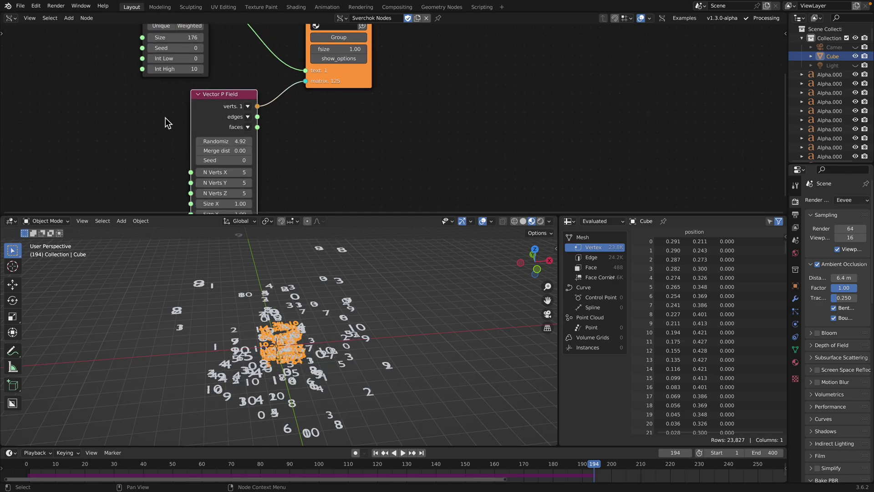
{"action": "middle_click_drag", "start_coordinate": [176, 125], "coordinate": [191, 174]}
{"action": "double_click", "coordinate": [204, 87]}
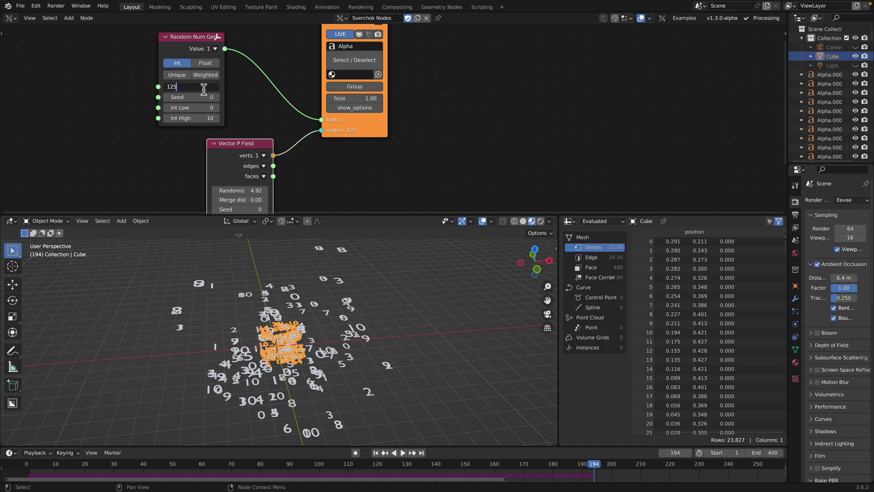
{"action": "key", "text": "Return"}
{"action": "left_click_drag", "start_coordinate": [234, 172], "coordinate": [134, 169]}
{"action": "middle_click_drag", "start_coordinate": [215, 175], "coordinate": [228, 174]}
Add a List Levels node fed by the Vector P Field's verts to check the list structure, and delete it
{"action": "key", "text": "shift+a"}
{"action": "left_click", "coordinate": [229, 176]}
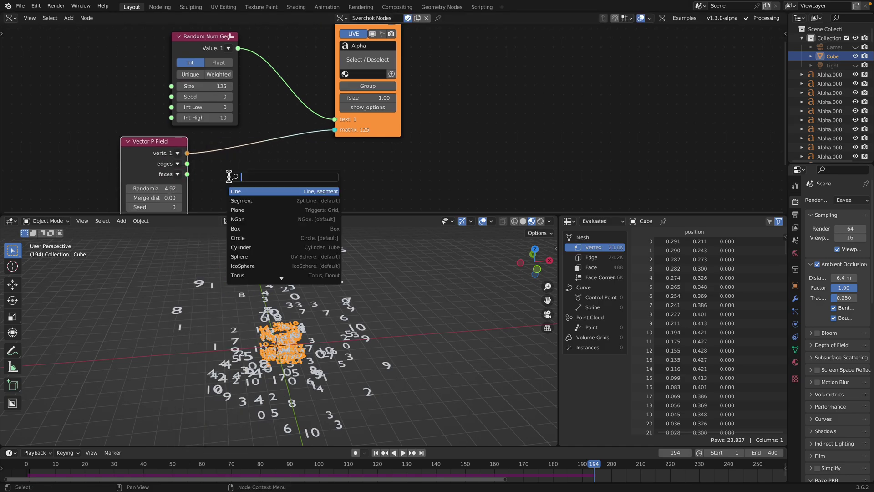
{"action": "type", "text": "list le"}
{"action": "key", "text": "Return"}
{"action": "left_click", "coordinate": [227, 174]}
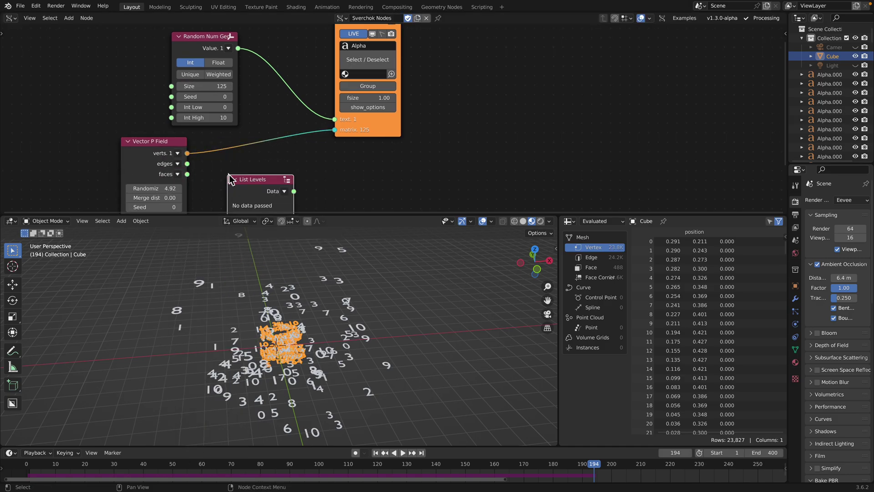
{"action": "middle_click_drag", "start_coordinate": [228, 174], "coordinate": [225, 122]}
{"action": "left_click_drag", "start_coordinate": [185, 102], "coordinate": [228, 166]}
{"action": "middle_click_drag", "start_coordinate": [280, 140], "coordinate": [283, 169]}
{"action": "scroll", "coordinate": [285, 169], "scroll_direction": "down", "scroll_amount": 2}
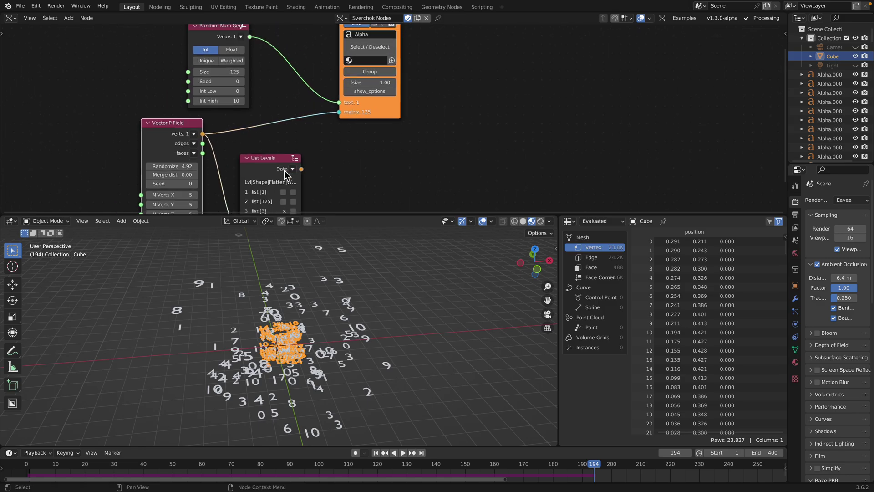
{"action": "left_click", "coordinate": [259, 156]}
{"action": "key", "text": "x"}
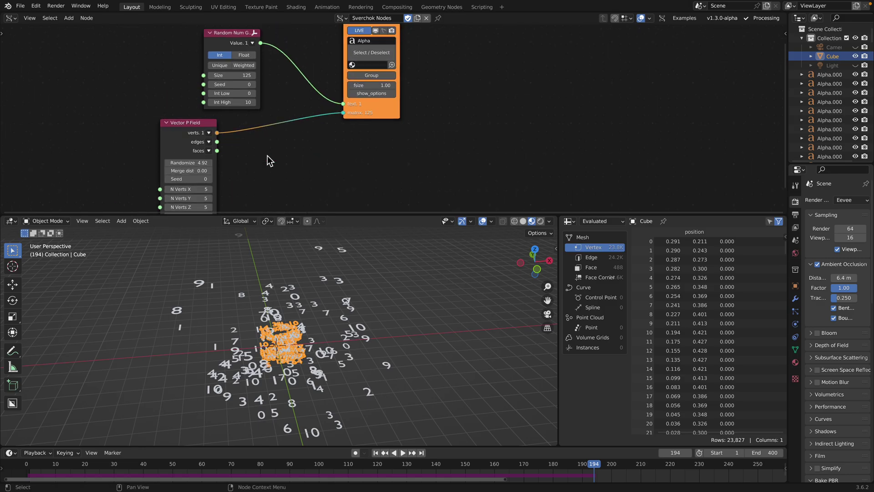
Add a List Length node beside the Vector P Field node
{"action": "key", "text": "alt+space"}
{"action": "type", "text": "lengh"}
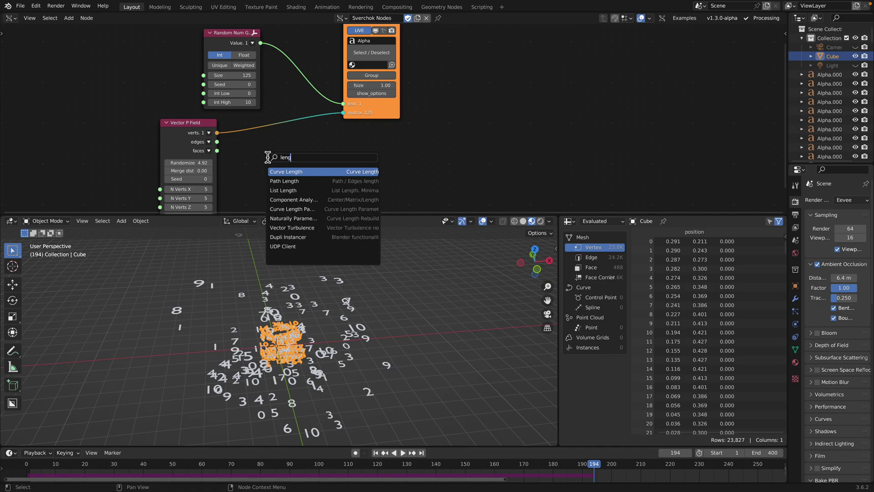
{"action": "key", "text": "Down"}
{"action": "key", "text": "Down"}
{"action": "key", "text": "Return"}
{"action": "left_click", "coordinate": [269, 158]}
Wire the Vector P Field's verts through List Length into Random Num Gen's Size, and place List Length before Random Num Gen
{"action": "left_click_drag", "start_coordinate": [217, 133], "coordinate": [236, 147]}
{"action": "left_click_drag", "start_coordinate": [267, 190], "coordinate": [267, 191]}
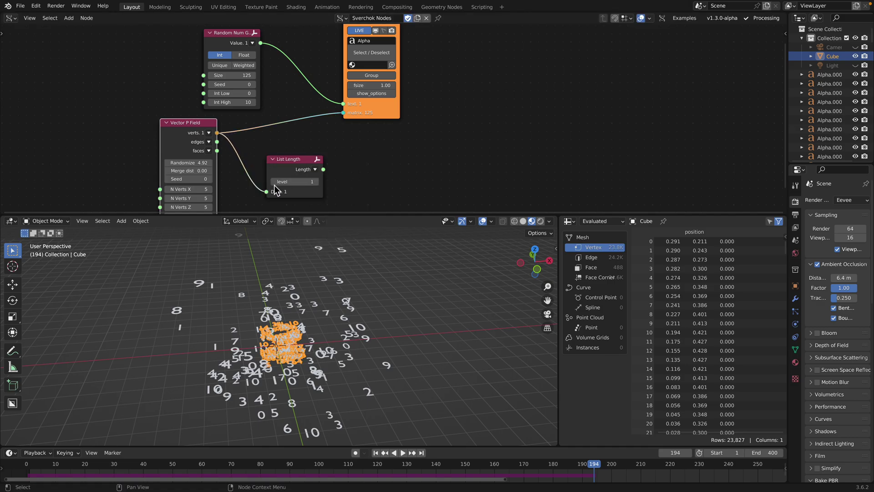
{"action": "left_click_drag", "start_coordinate": [323, 170], "coordinate": [205, 76]}
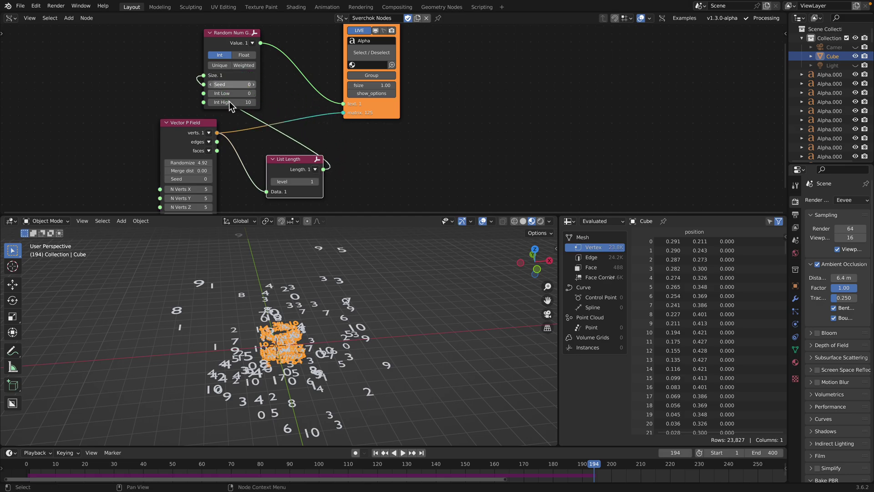
{"action": "left_click_drag", "start_coordinate": [276, 157], "coordinate": [123, 71]}
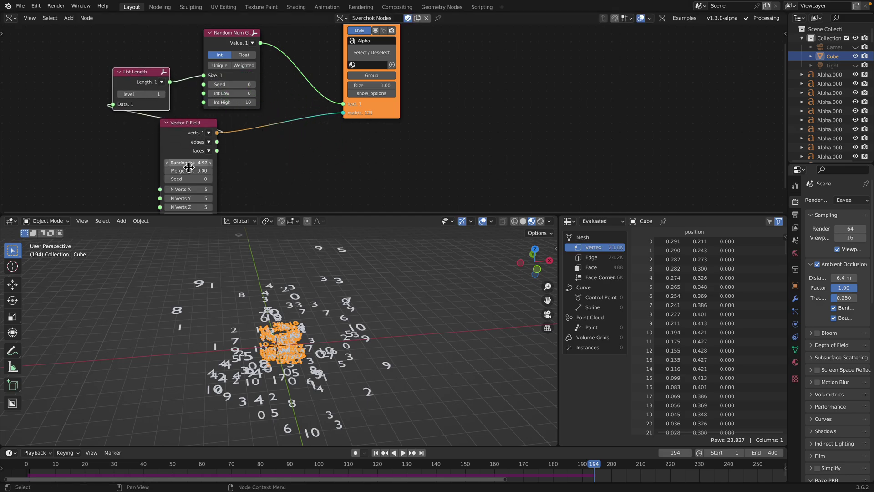
Set the Vector P Field's N Verts X to 10 and its Size X, Y and Z to 3.15
{"action": "middle_click_drag", "start_coordinate": [188, 167], "coordinate": [208, 142]}
{"action": "scroll", "coordinate": [207, 141], "scroll_direction": "down", "scroll_amount": 1}
{"action": "left_click_drag", "start_coordinate": [199, 162], "coordinate": [226, 165]}
{"action": "left_click", "coordinate": [225, 163]}
{"action": "type", "text": "10"}
{"action": "key", "text": "Return"}
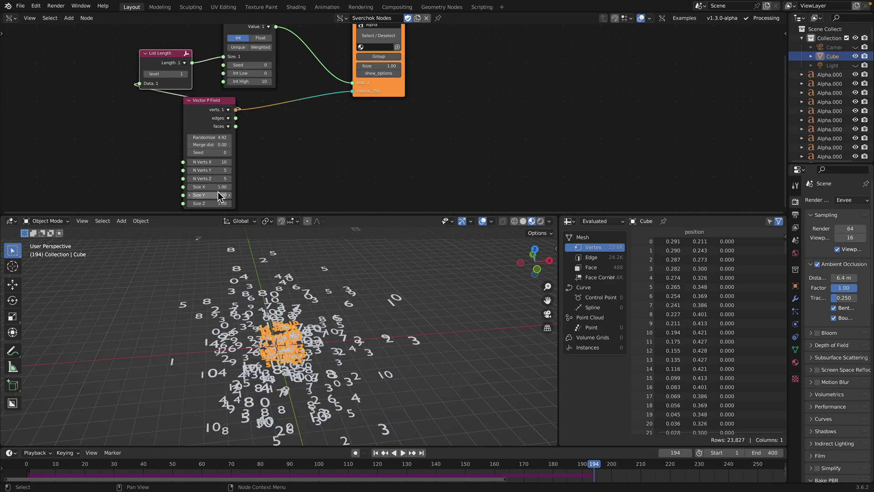
{"action": "left_click_drag", "start_coordinate": [209, 187], "coordinate": [243, 186], "text": "shift"}
{"action": "middle_click_drag", "start_coordinate": [219, 328], "coordinate": [310, 324]}
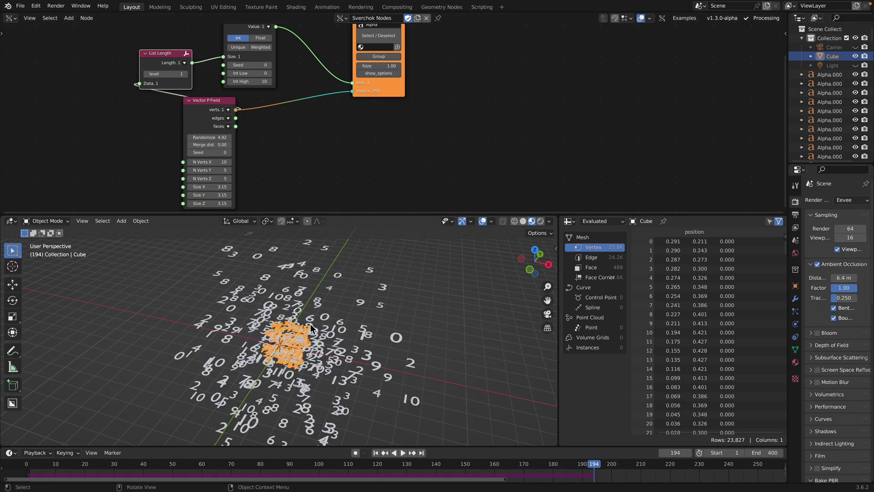
Select one of the generated numbers and widen the Outliner to look through the list of Alpha text objects
{"action": "left_click", "coordinate": [299, 299]}
{"action": "scroll", "coordinate": [367, 176], "scroll_direction": "up", "scroll_amount": 2}
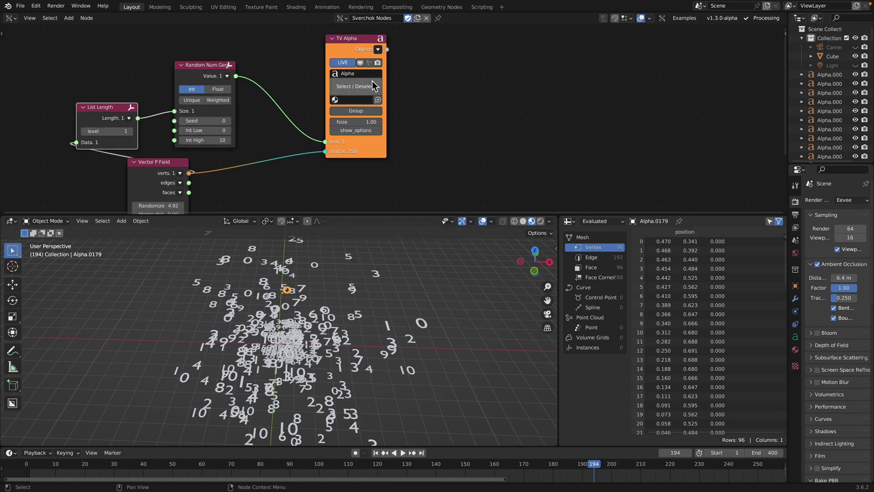
{"action": "left_click_drag", "start_coordinate": [788, 94], "coordinate": [647, 96]}
{"action": "scroll", "coordinate": [829, 101], "scroll_direction": "down", "scroll_amount": 6}
{"action": "scroll", "coordinate": [866, 68], "scroll_direction": "up", "scroll_amount": 6}
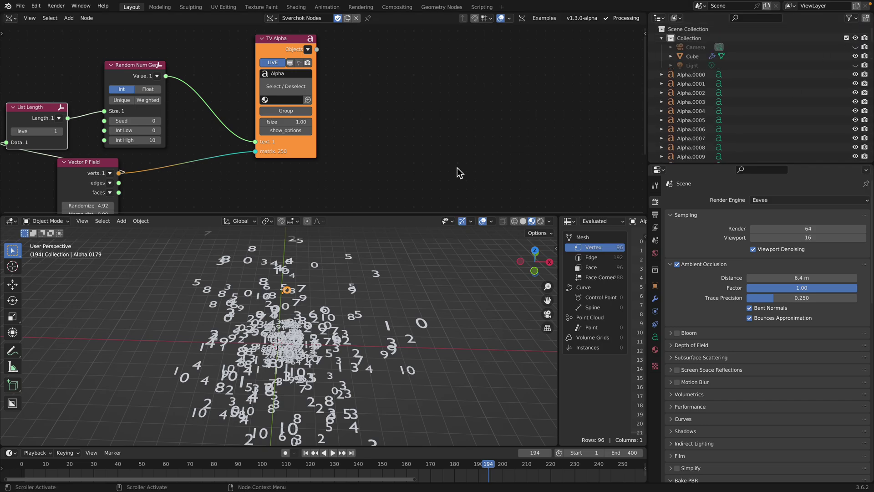
Set TV Alpha's fsize to 1.48 and enable show_options
{"action": "middle_click_drag", "start_coordinate": [294, 158], "coordinate": [318, 166]}
{"action": "left_click_drag", "start_coordinate": [309, 129], "coordinate": [351, 144]}
{"action": "left_click", "coordinate": [354, 138]}
{"action": "scroll", "coordinate": [291, 149], "scroll_direction": "down", "scroll_amount": 1}
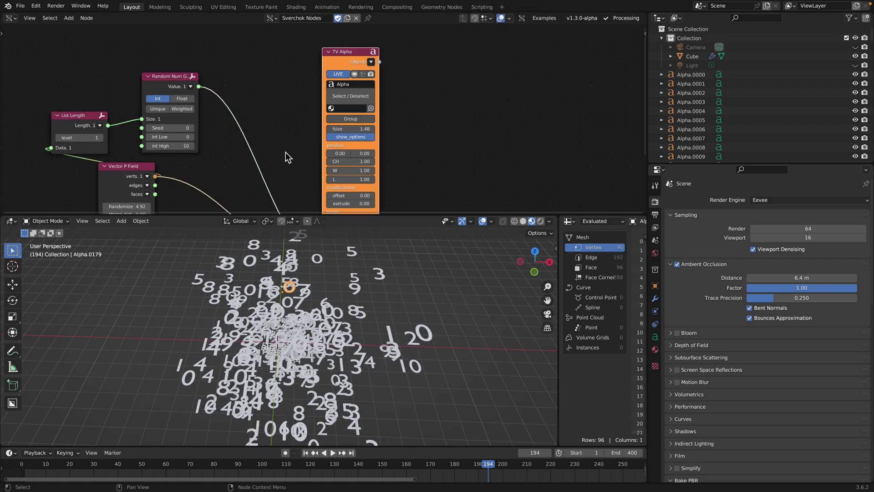
{"action": "middle_click_drag", "start_coordinate": [242, 134], "coordinate": [261, 111]}
Select the Cube object holding the Geometry Nodes numbers and move it clear of the Sverchok number cloud
{"action": "middle_click_drag", "start_coordinate": [337, 284], "coordinate": [318, 335]}
{"action": "left_click", "coordinate": [363, 265]}
{"action": "left_click", "coordinate": [306, 334]}
{"action": "key", "text": "g"}
{"action": "right_click", "coordinate": [478, 288]}
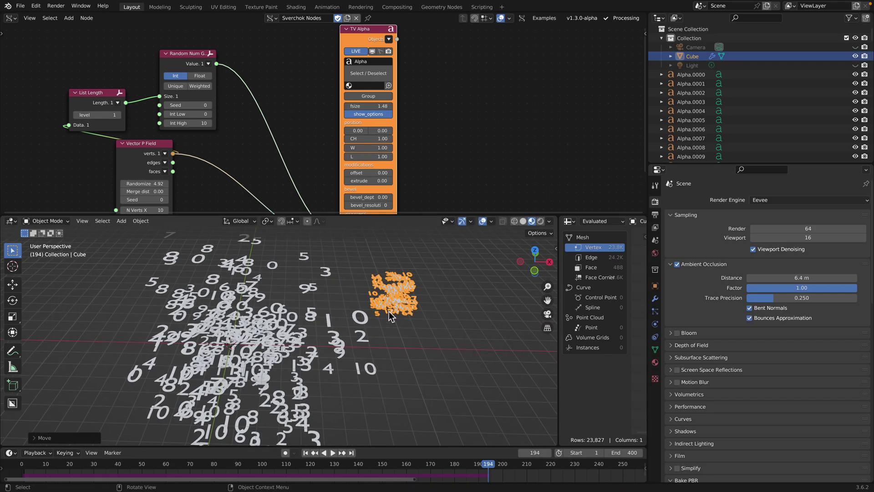
Play the animation from the first frame, watch both groups of numbers, and stop at frame 216
{"action": "key", "text": "shift+Left"}
{"action": "left_click", "coordinate": [333, 452]}
{"action": "mouse_move", "coordinate": [410, 314]}
{"action": "middle_mouse_down"}
{"action": "mouse_move", "coordinate": [417, 313]}
{"action": "mouse_move", "coordinate": [395, 312]}
{"action": "middle_mouse_up"}
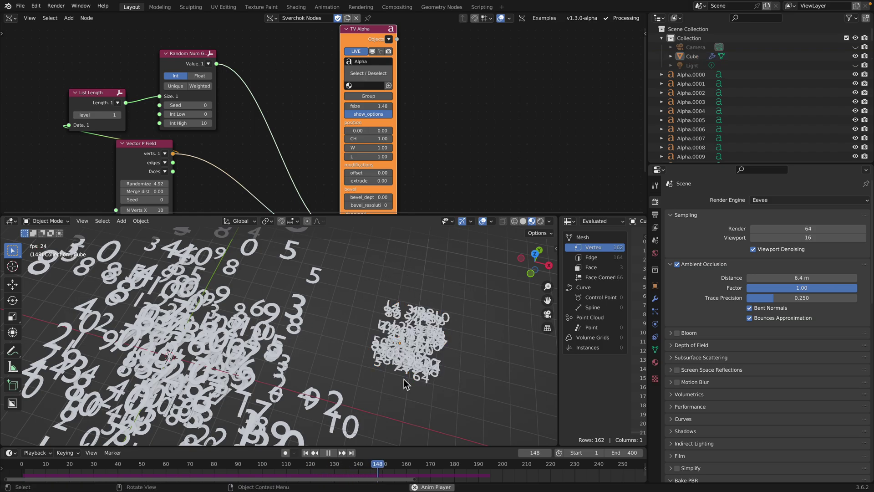
{"action": "middle_click_drag", "start_coordinate": [416, 351], "coordinate": [357, 362]}
{"action": "key", "text": "space"}
Box-select the numbers in the middle of the Sverchok cloud
{"action": "left_click", "coordinate": [268, 346]}
{"action": "middle_click_drag", "start_coordinate": [269, 346], "coordinate": [241, 277]}
{"action": "left_click_drag", "start_coordinate": [242, 277], "coordinate": [359, 360]}
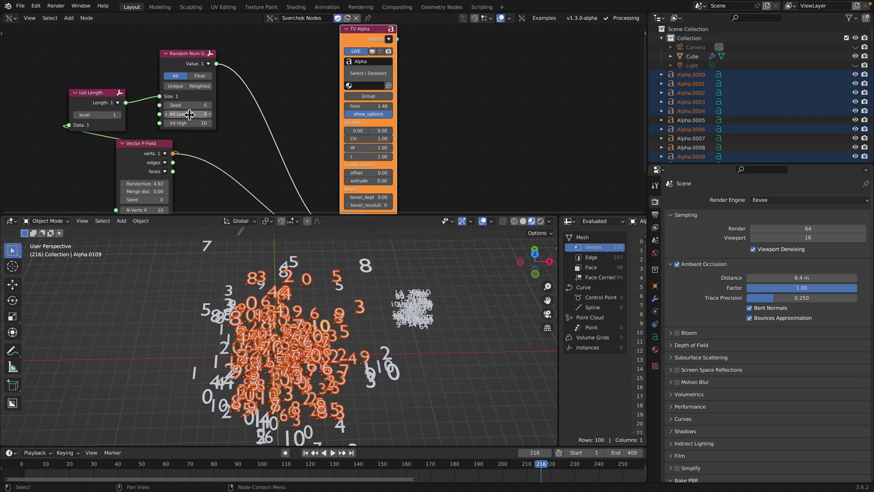
Set Random Num Gen's Seed to 566 and bring the complete Sverchok node tree into view
{"action": "left_click_drag", "start_coordinate": [186, 106], "coordinate": [302, 170]}
{"action": "scroll", "coordinate": [318, 163], "scroll_direction": "down", "scroll_amount": 1}
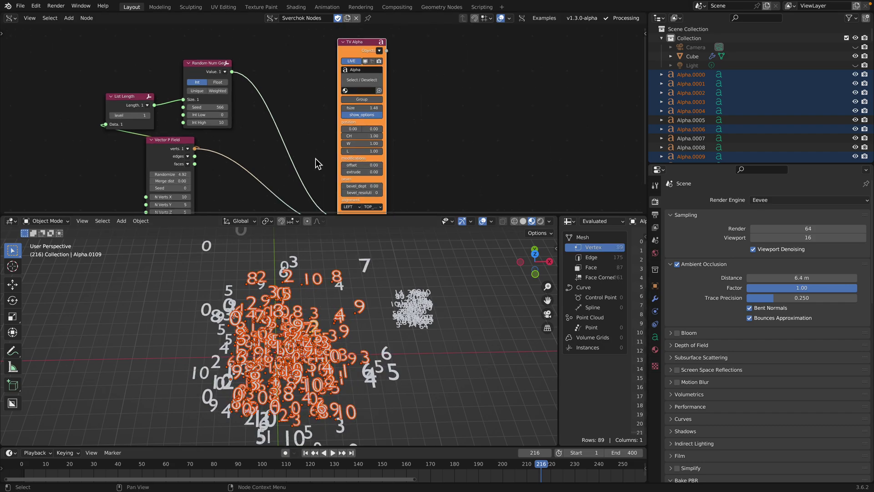
{"action": "scroll", "coordinate": [288, 140], "scroll_direction": "down", "scroll_amount": 1}
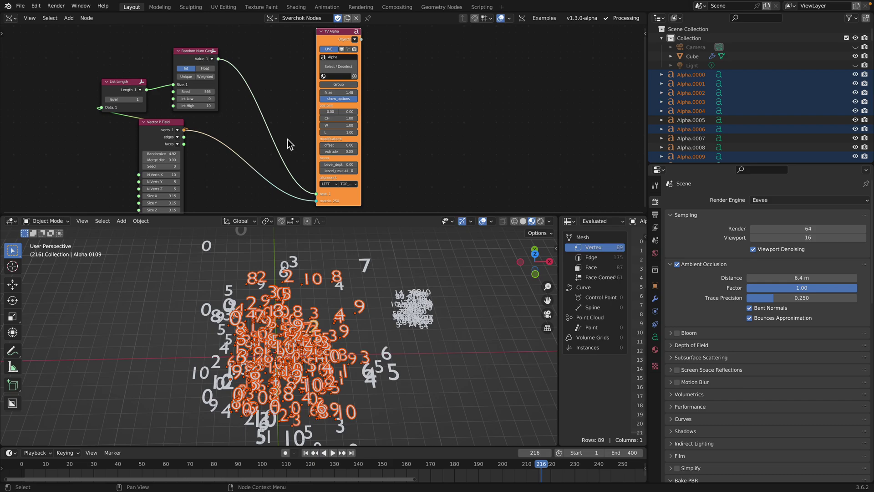
Enlarge the 3D viewport further and select only the Cube object with the Geometry Nodes numbers
{"action": "left_click_drag", "start_coordinate": [370, 213], "coordinate": [378, 149]}
{"action": "left_click", "coordinate": [387, 220]}
{"action": "middle_click_drag", "start_coordinate": [387, 221], "coordinate": [365, 282]}
{"action": "left_click", "coordinate": [335, 296]}
{"action": "left_click", "coordinate": [409, 270]}
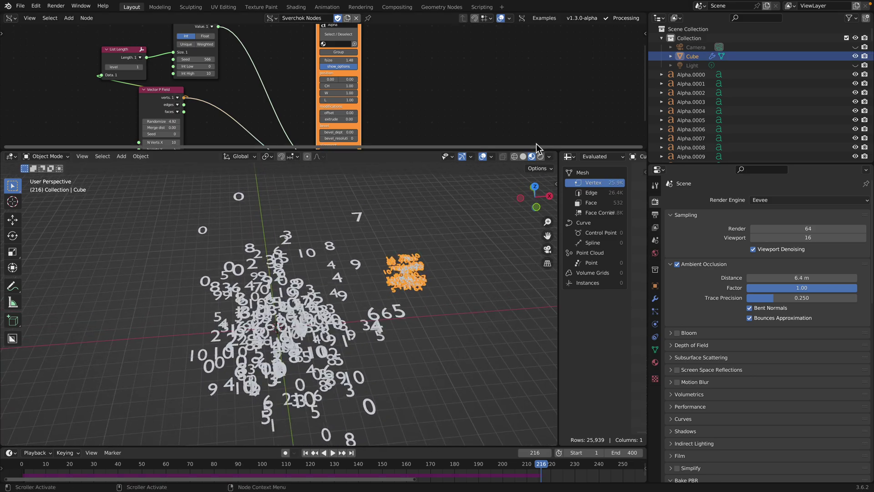